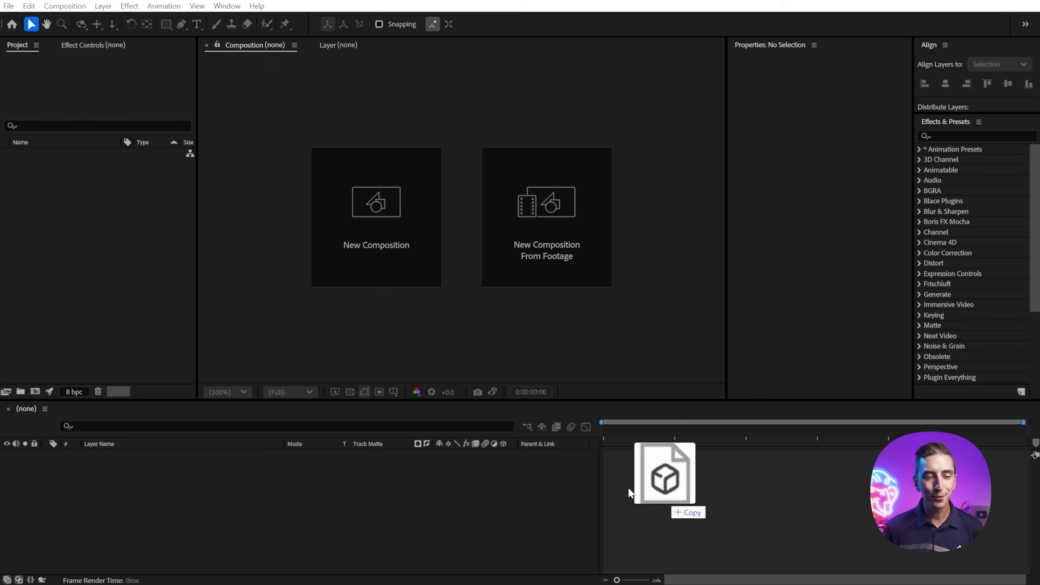
Import the 3D model bluetooth_headphones.obj into the project and create a composition from it
drag(662, 476, 104, 264)
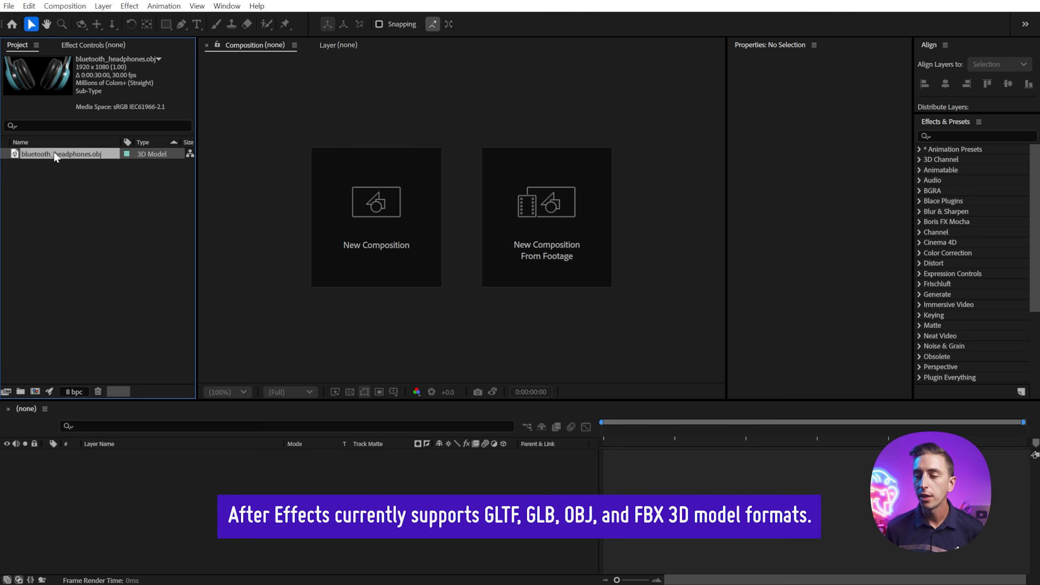
drag(55, 157, 36, 391)
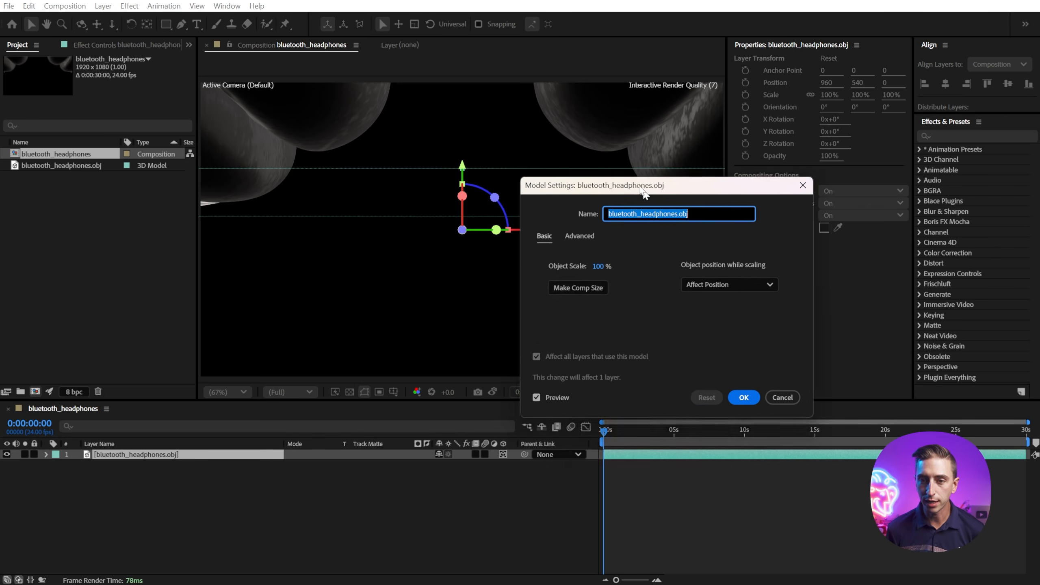
Scale the headphones model to the composition size in its model settings and deselect the layer
click(575, 233)
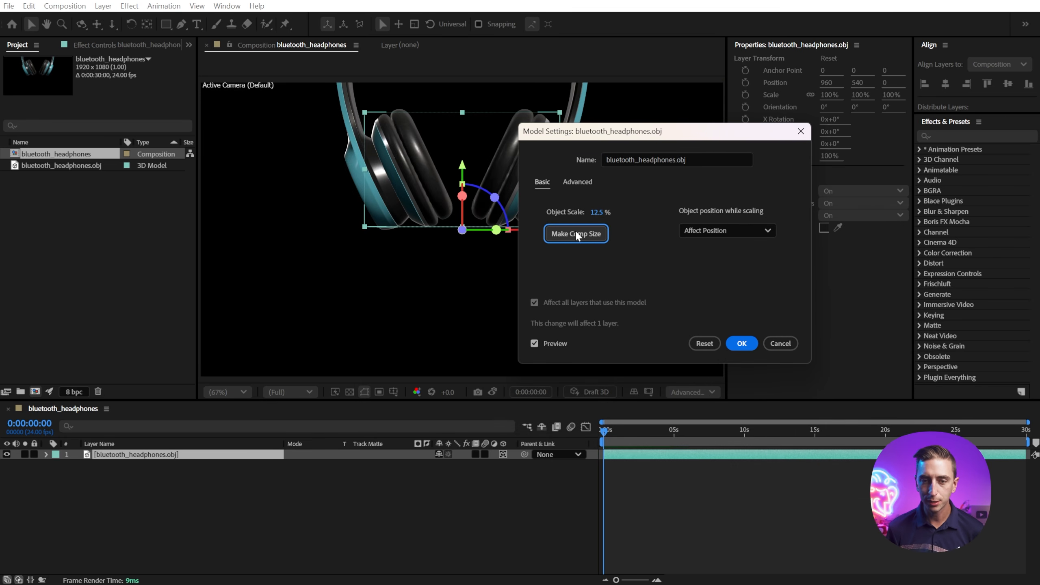
click(742, 344)
click(309, 513)
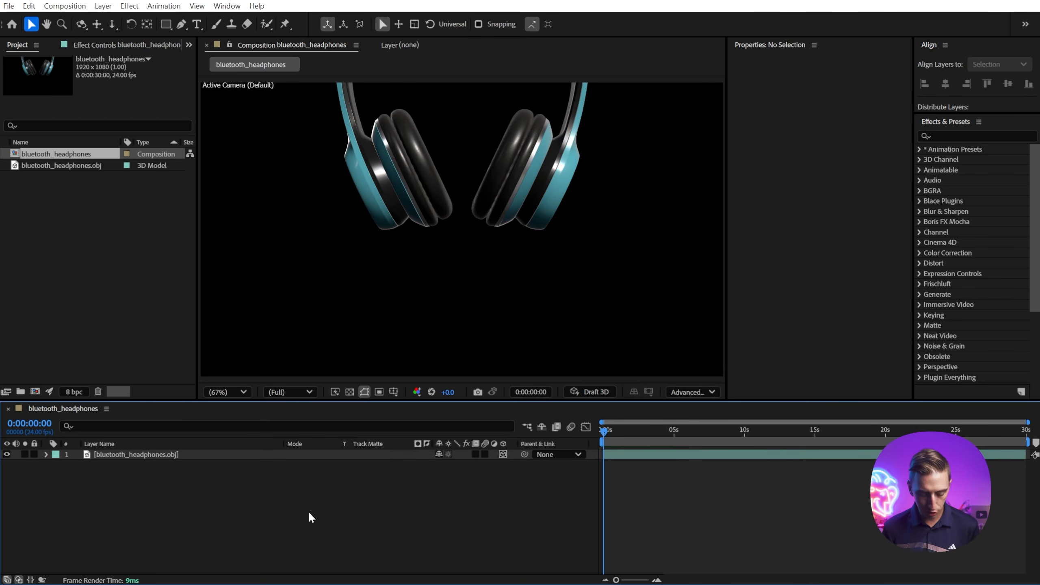
Set the headphones composition's frame rate to 30 frames per second
key(ctrl+k)
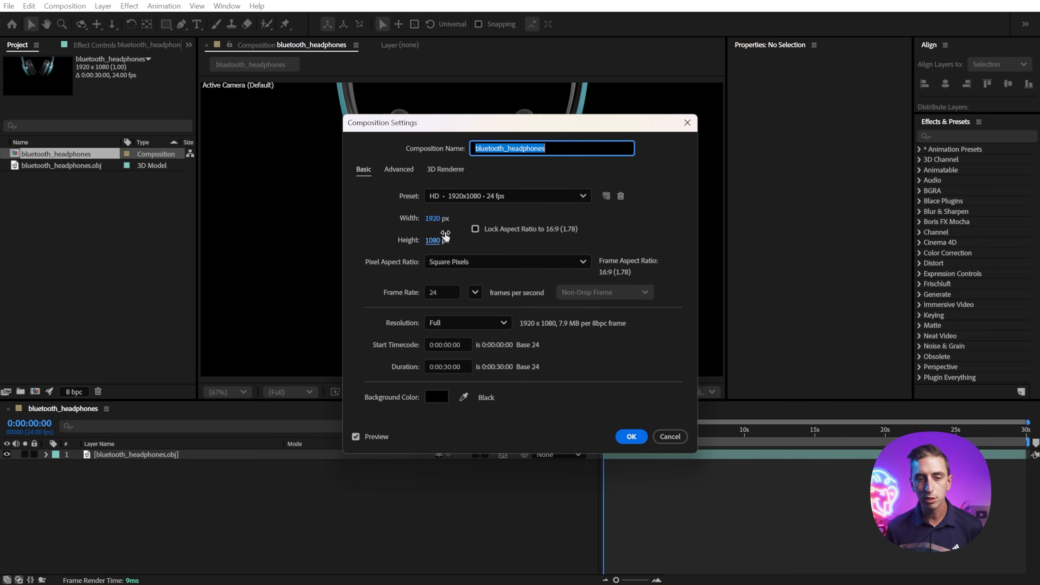
click(428, 292)
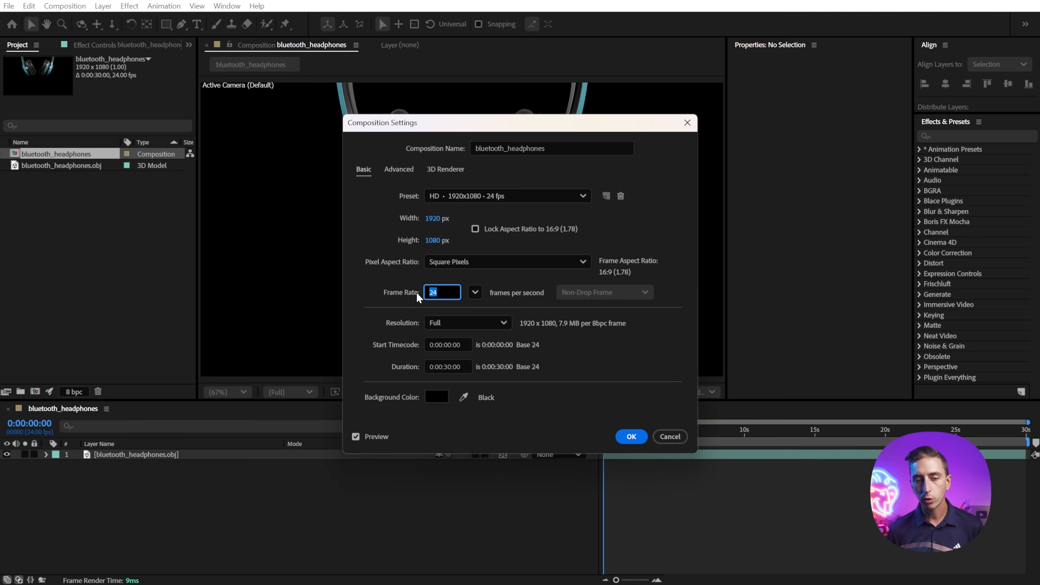
text(30)
key(Tab)
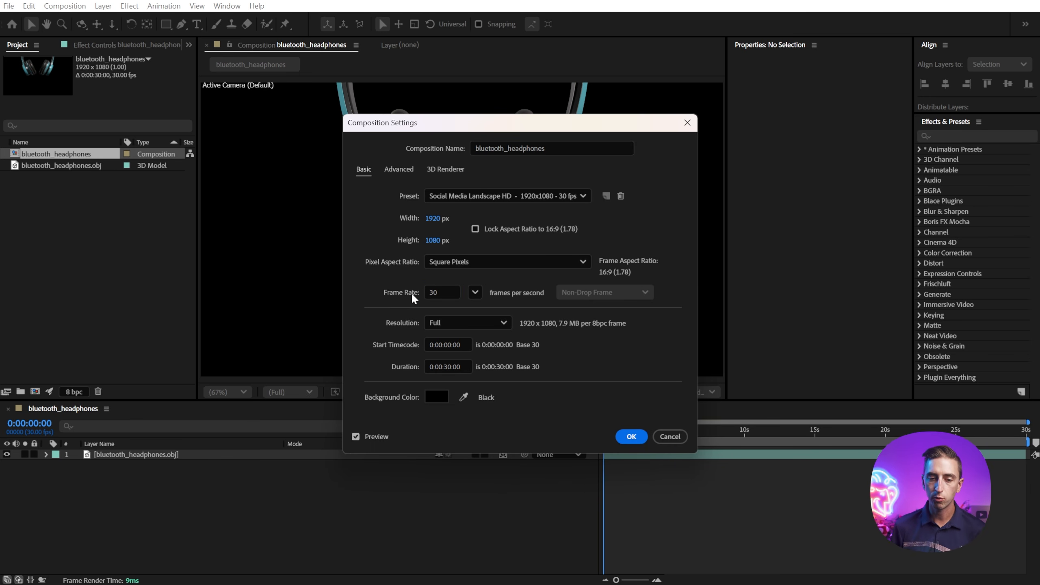
click(631, 437)
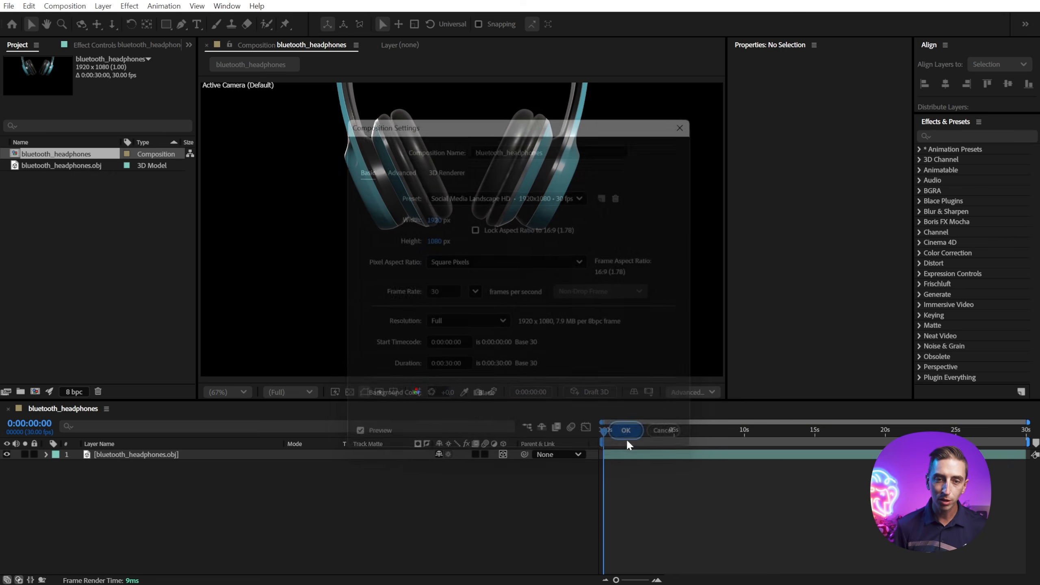
Move the headphones model down to a Y position of about 857 and rotate it to an angled view
click(461, 172)
drag(461, 166, 447, 279)
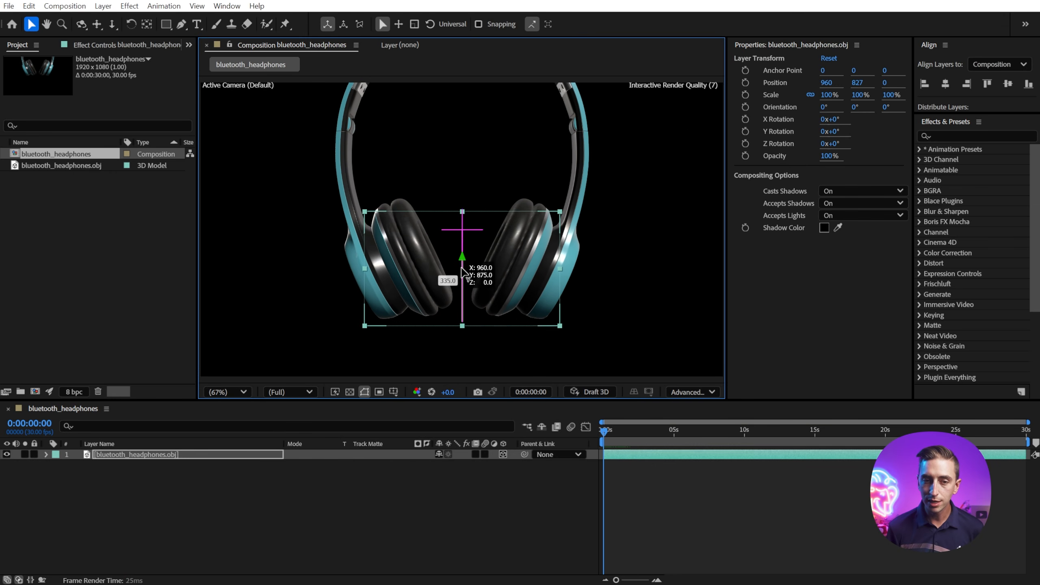
drag(500, 323, 477, 295)
key(w)
Check the composition's 3D renderer choices and rotate the headphones model to an orientation of about 349°, 54.5°, 24.7°
click(683, 391)
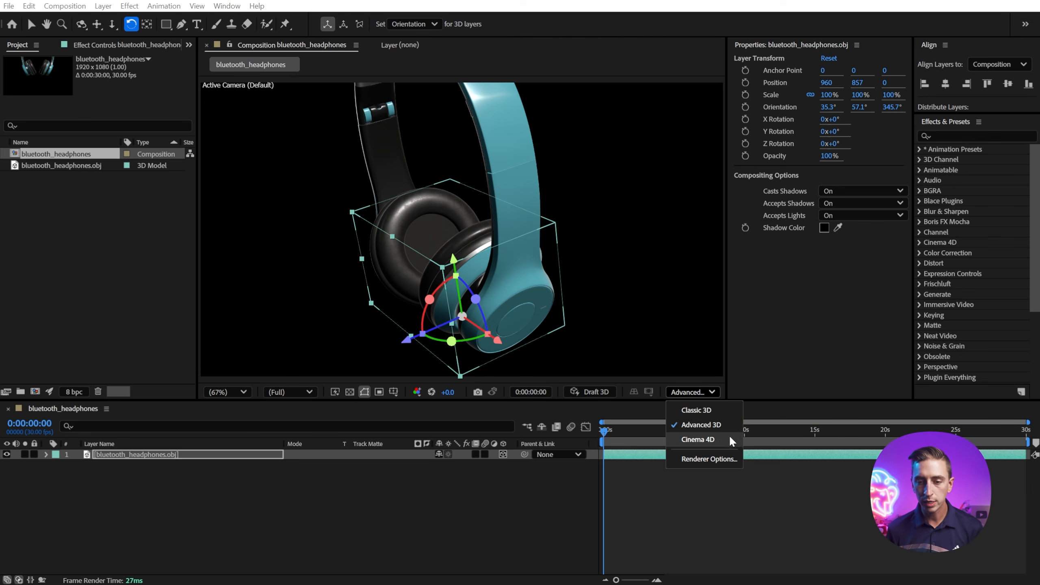
click(610, 244)
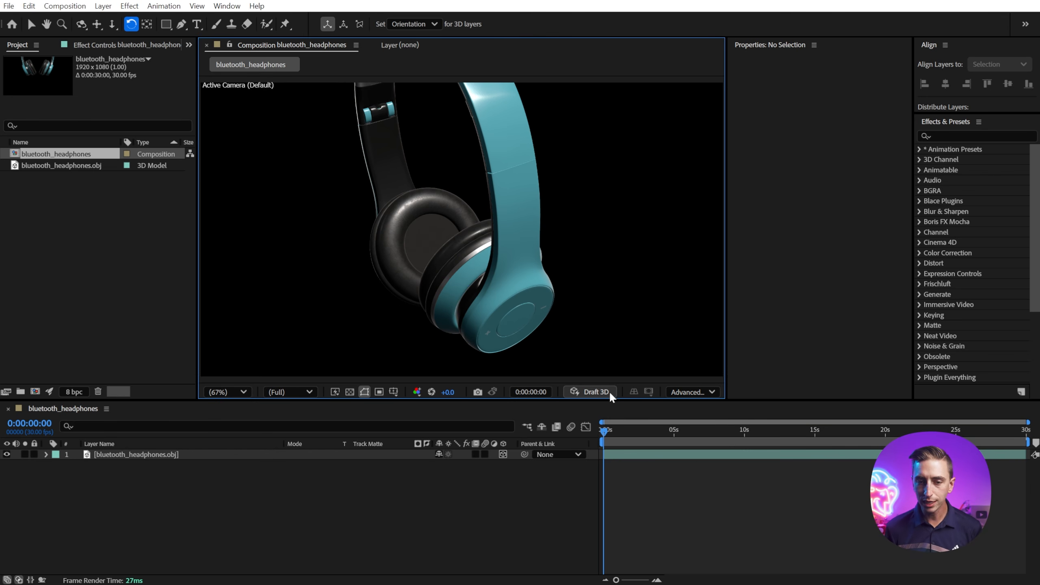
click(432, 269)
drag(433, 296, 444, 279)
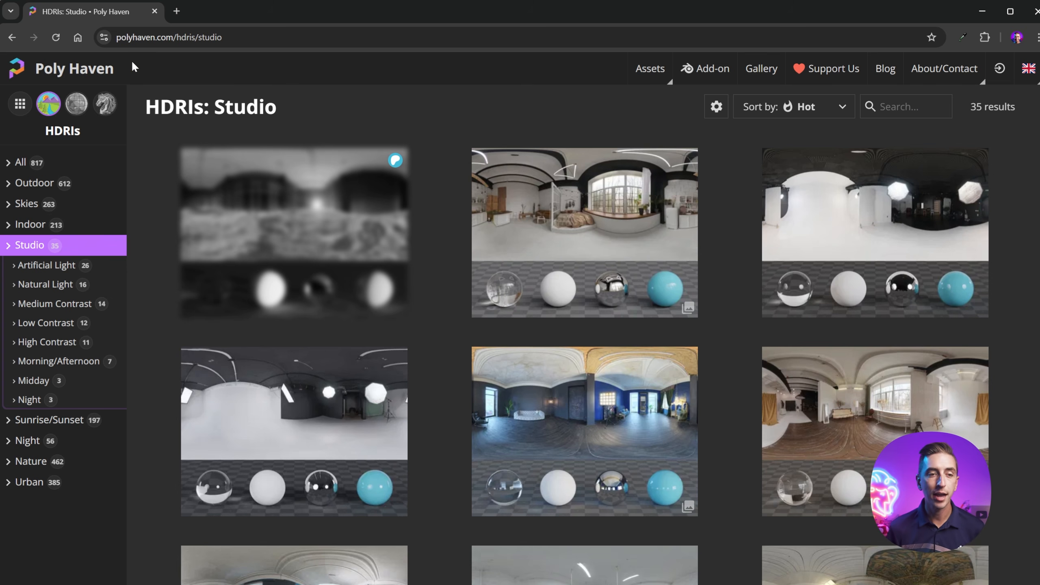
Browse the studio HDRIs on Poly Haven and add photo_studio_01_4k.hdr to the composition as a layer beneath the headphones
scroll(439, 211, down, 5)
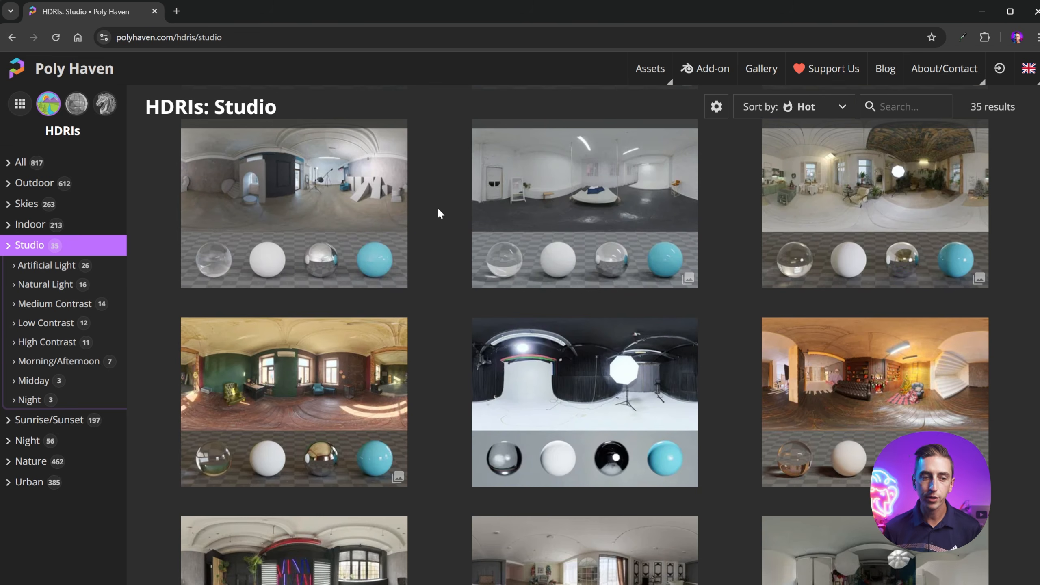
scroll(426, 201, up, 5)
scroll(428, 197, up, 1)
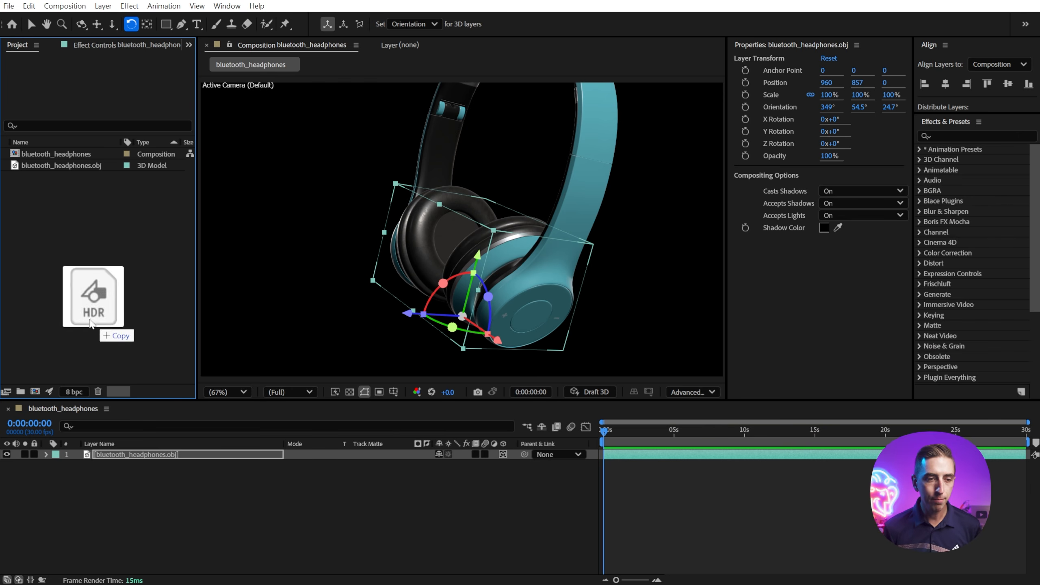
drag(99, 303, 130, 532)
scroll(433, 206, down, 1)
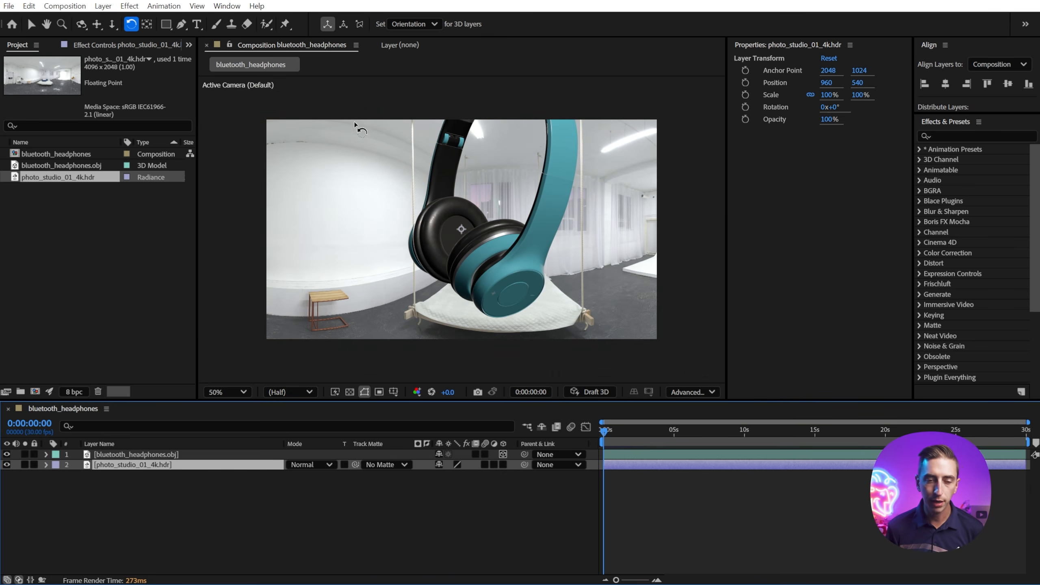
Try shifting the photo_studio_01_4k.hdr layer sideways behind the headphones, and undo the move
key(v)
drag(360, 163, 304, 167)
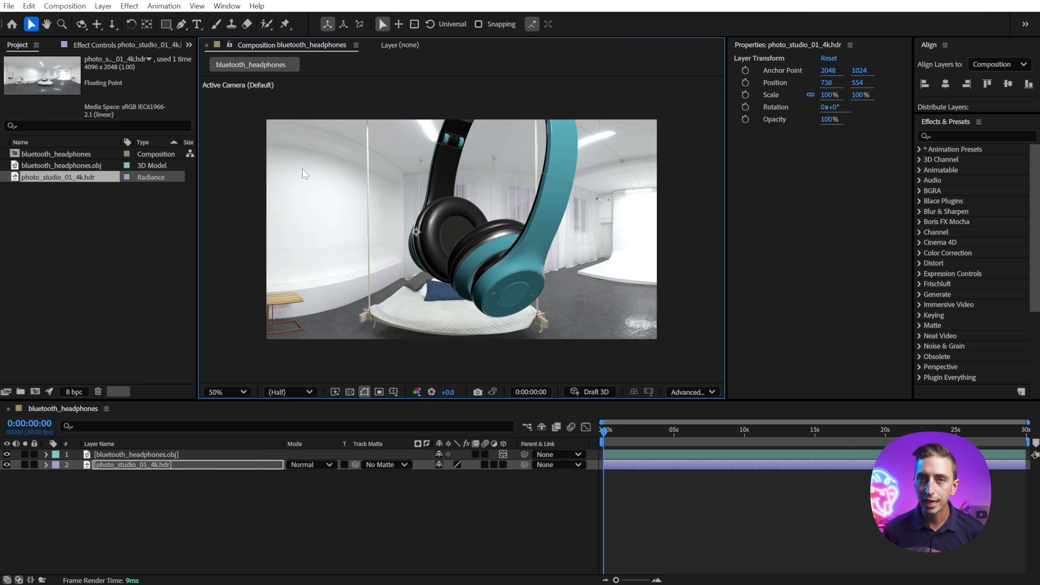
key(ctrl+z)
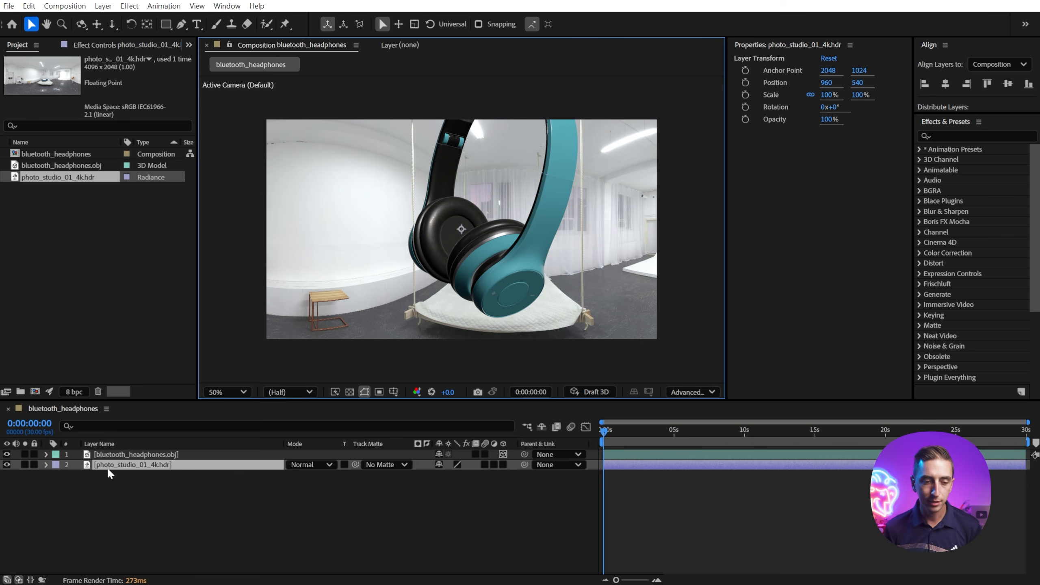
Add a new light of type Environment with 100% intensity to the composition
click(103, 6)
mouse_move(117, 21)
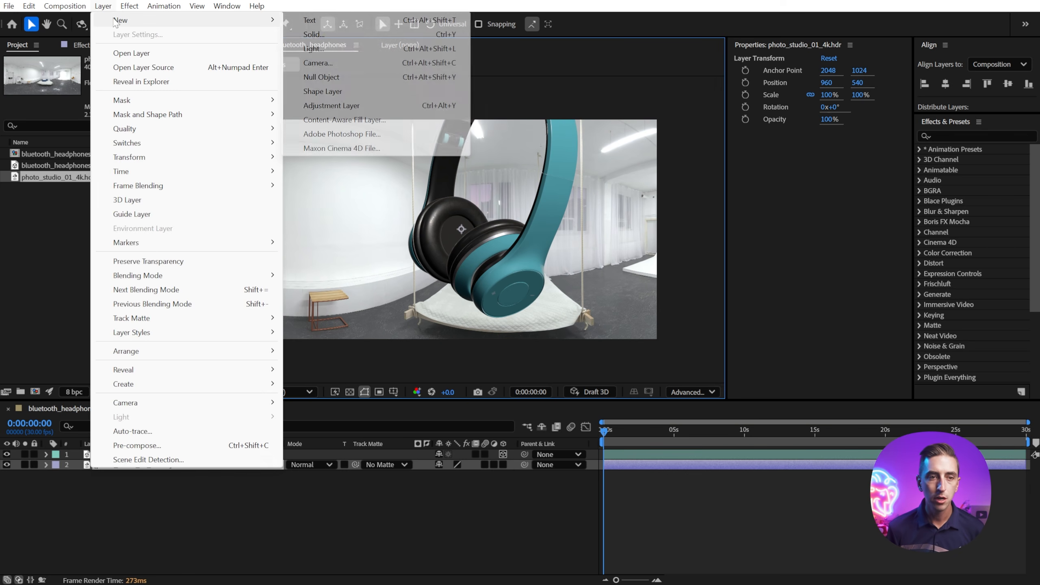
click(337, 49)
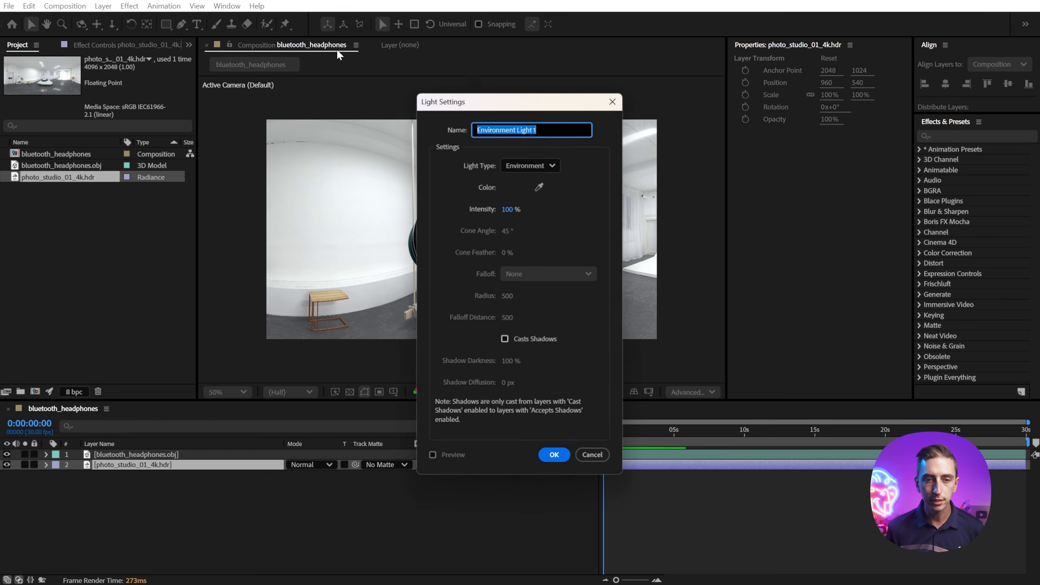
click(516, 162)
click(486, 162)
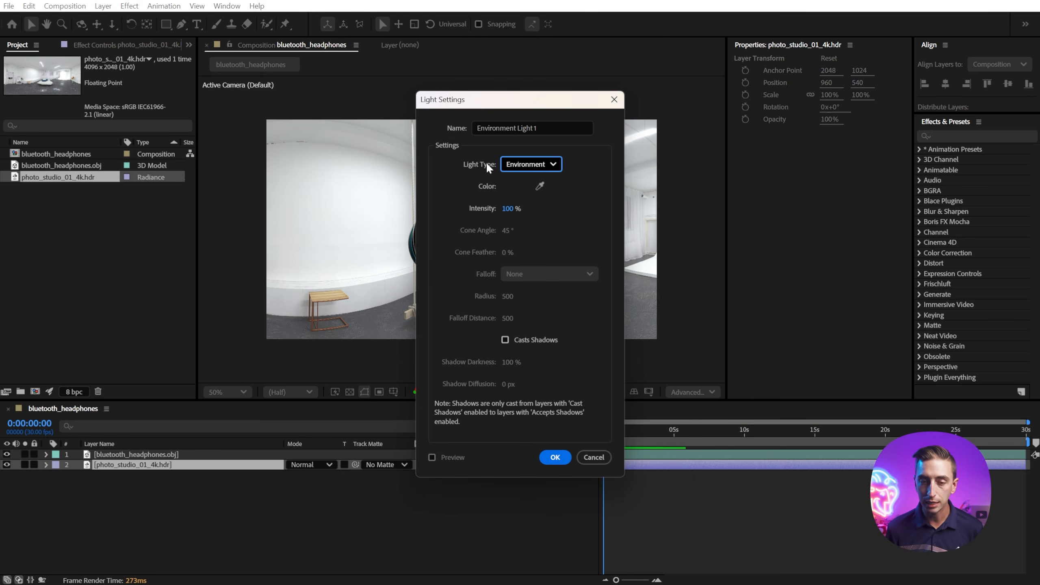
click(554, 457)
Use photo_studio_01_4k.hdr as the source of the environment light
click(448, 495)
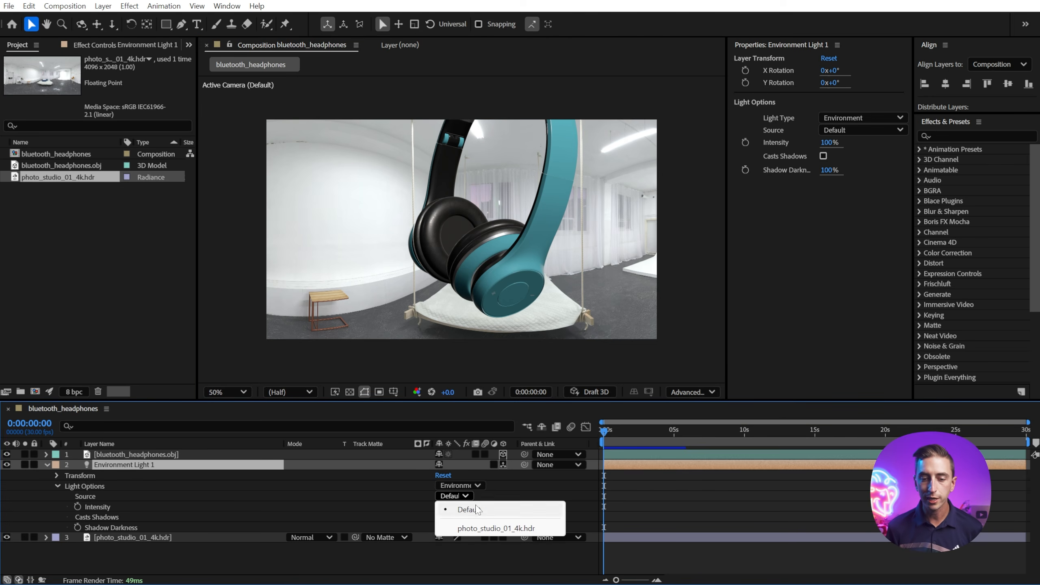
click(486, 529)
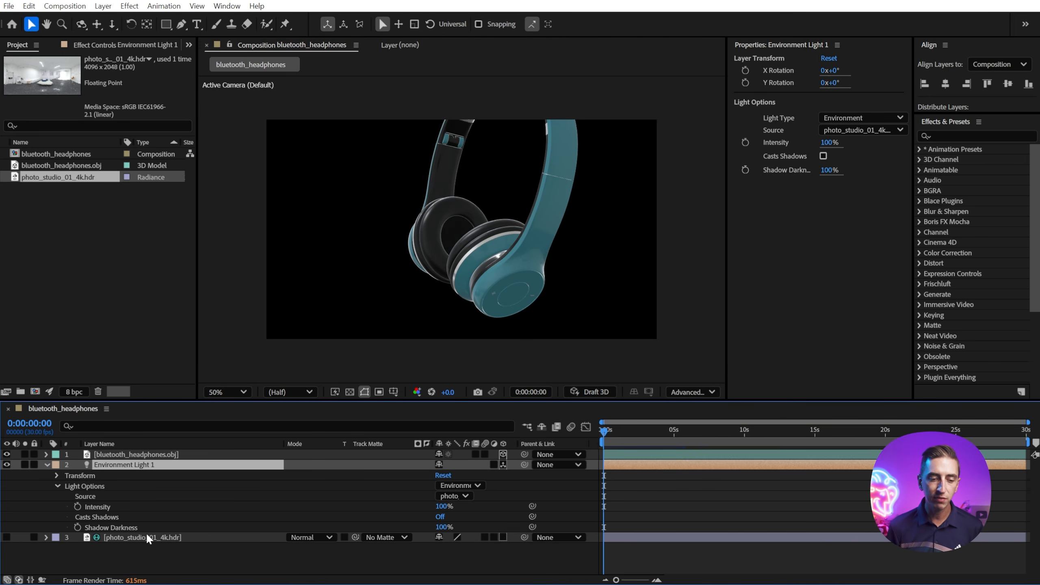
click(147, 536)
Set the environment light's Y Rotation to -24° to shift the reflections on the headphones
click(161, 466)
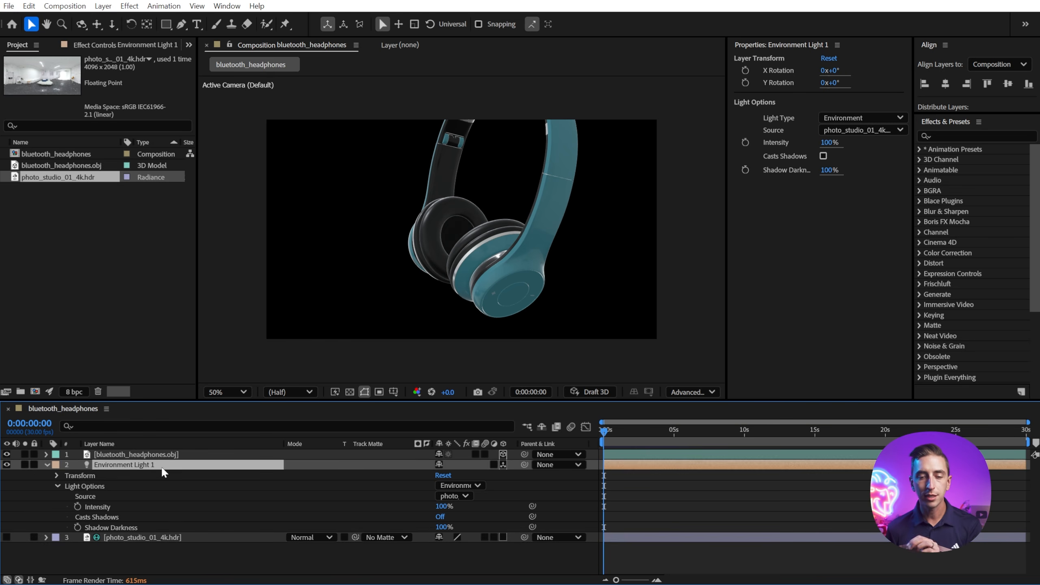
scroll(459, 257, up, 2)
scroll(459, 257, up, 2)
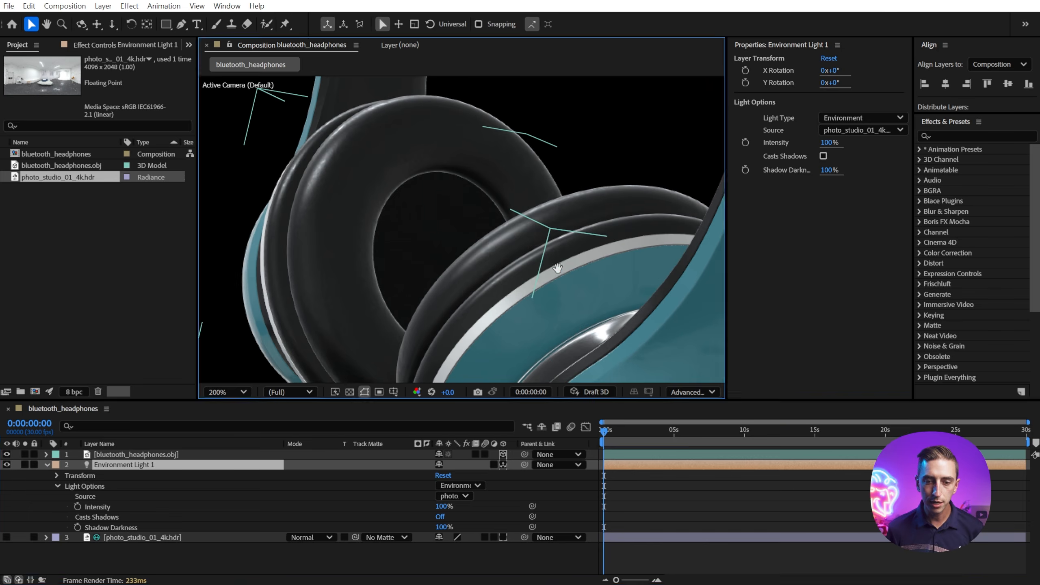
key(r)
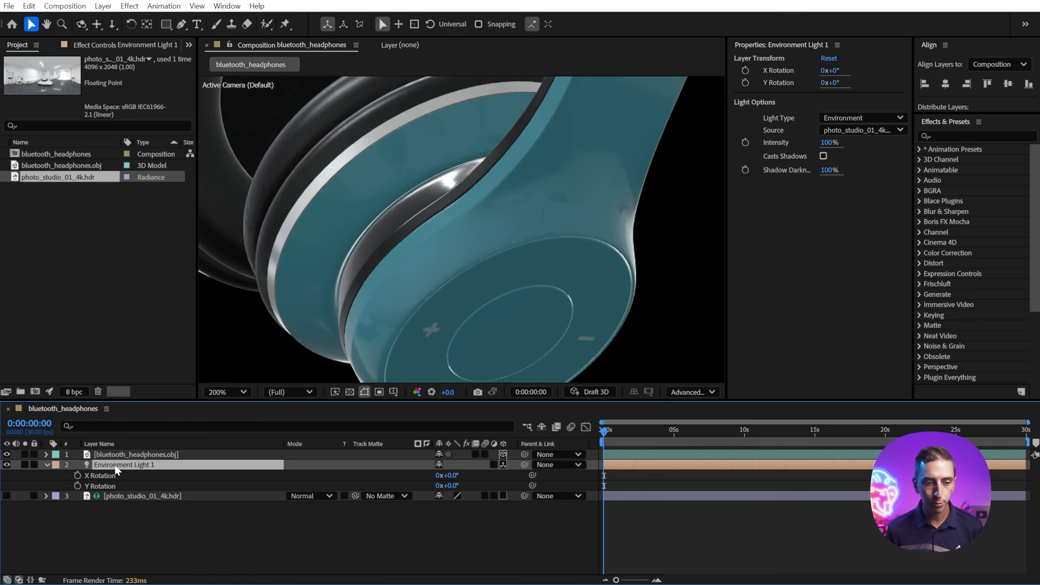
mouse_move(451, 486)
mouse_down()
mouse_move(616, 470)
mouse_move(404, 481)
mouse_move(433, 480)
mouse_up()
key(shift+slash)
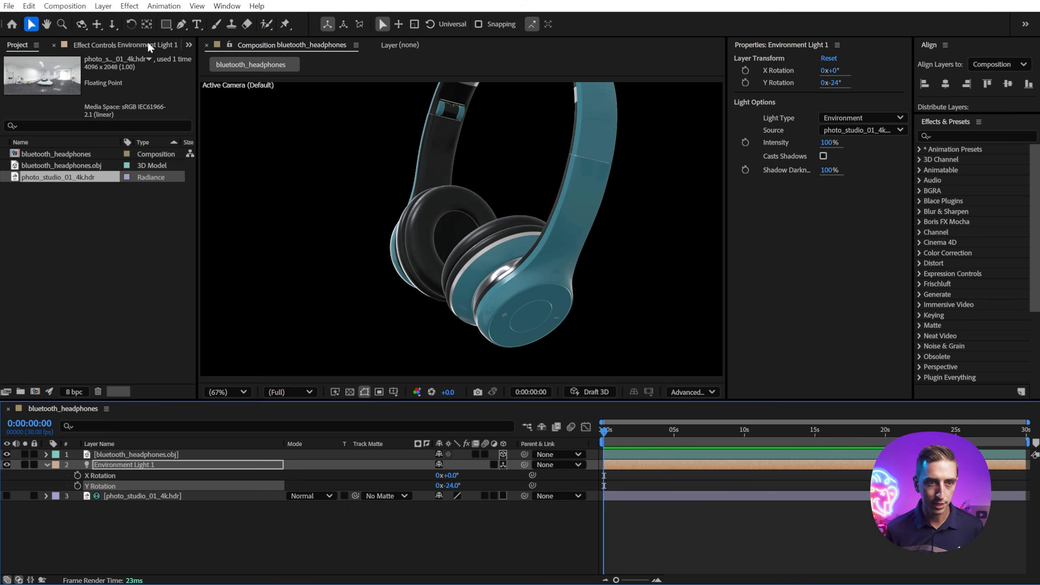
Add a two-node camera with the 80mm preset to the composition
click(106, 7)
mouse_move(118, 21)
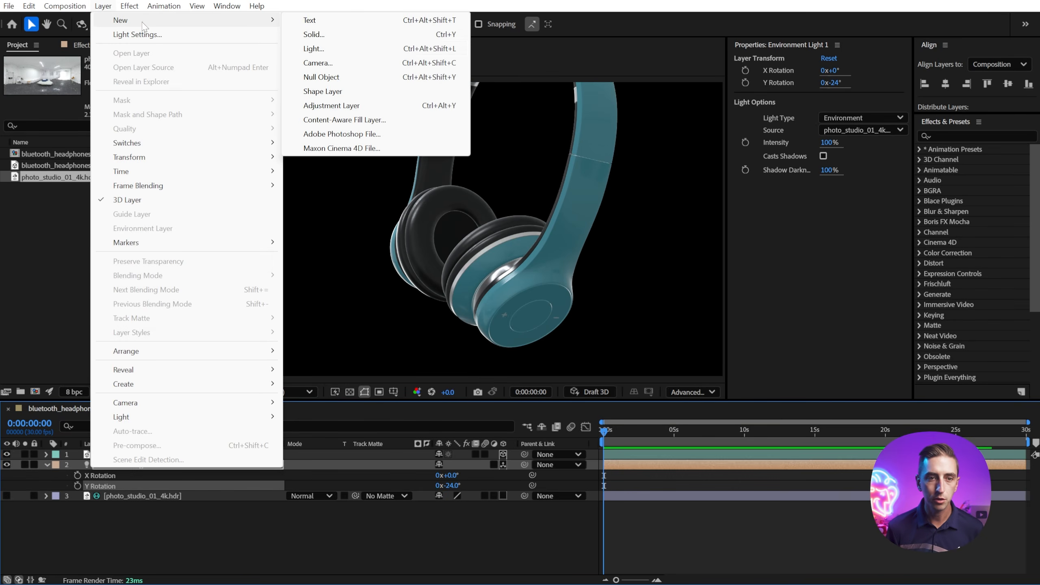
click(330, 62)
click(411, 179)
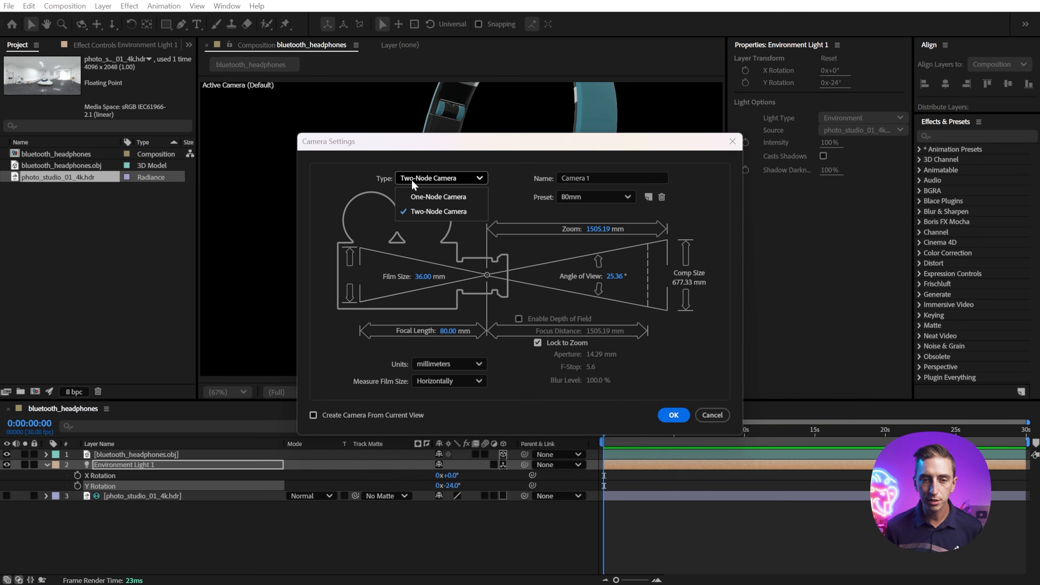
click(486, 162)
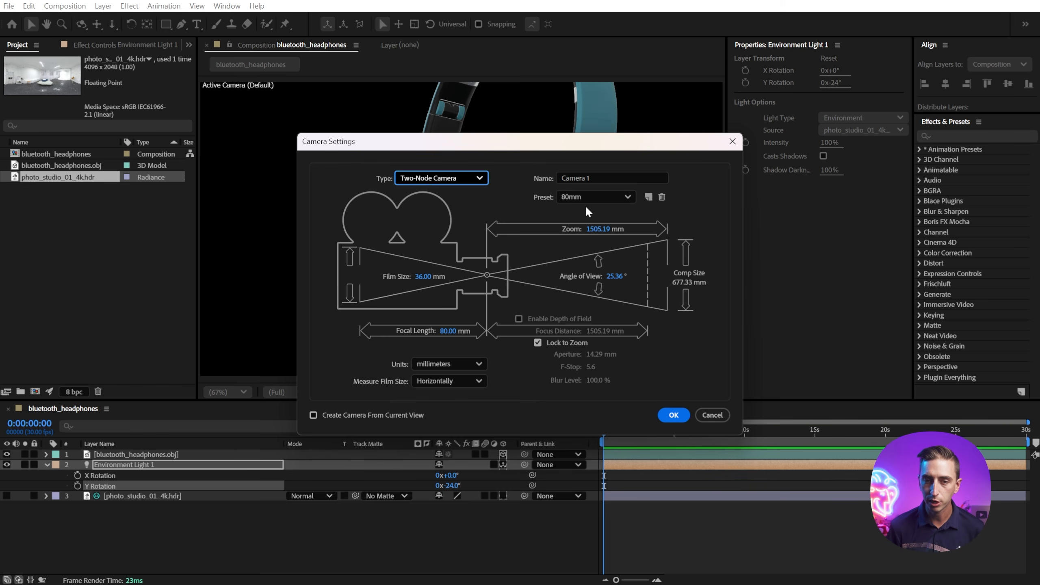
click(603, 196)
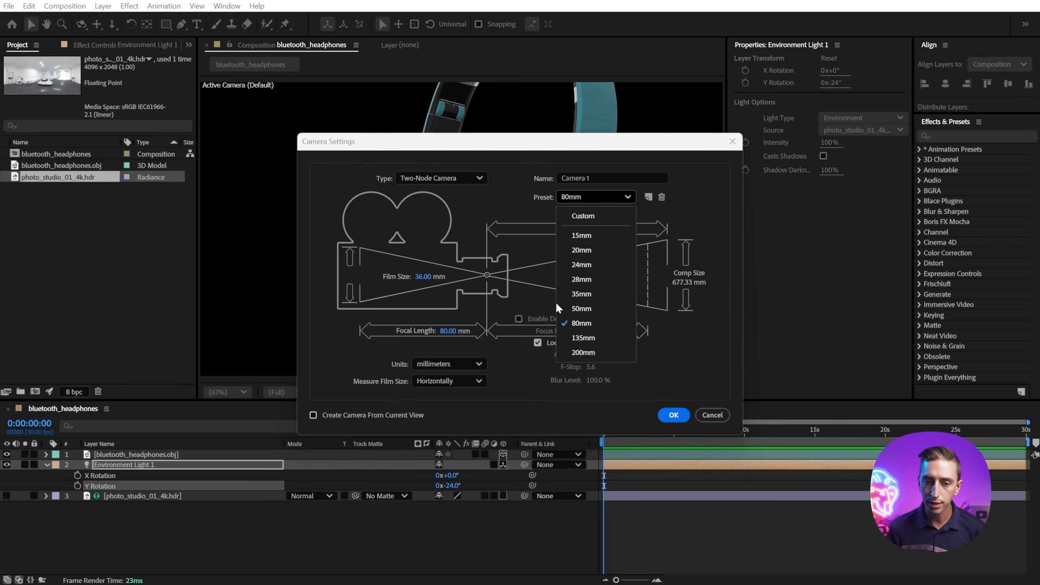
click(587, 322)
click(674, 413)
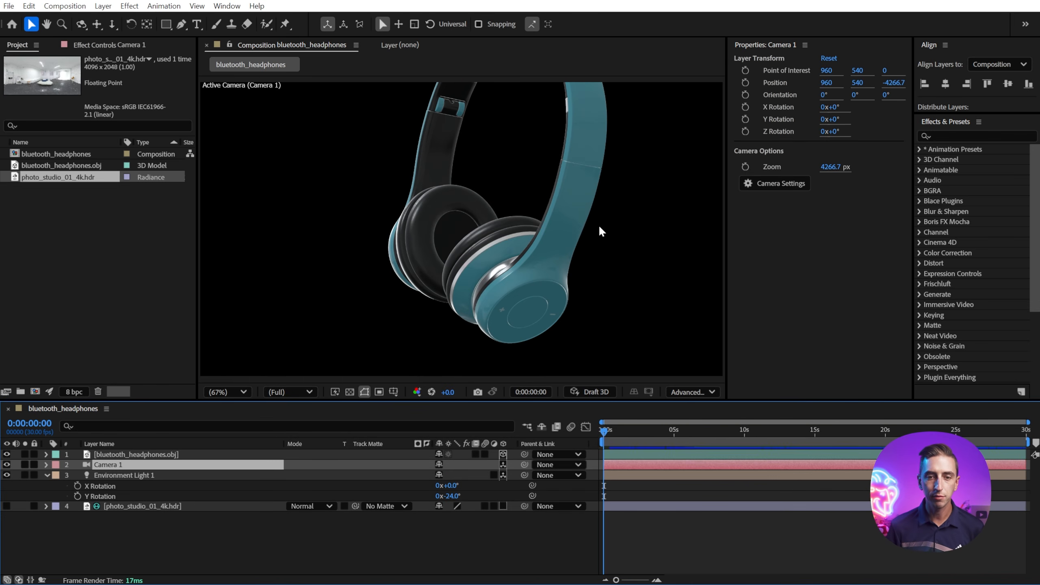
Pull the camera back to a Z position of about -6691 with the Dolly to Camera POI tool
click(112, 25)
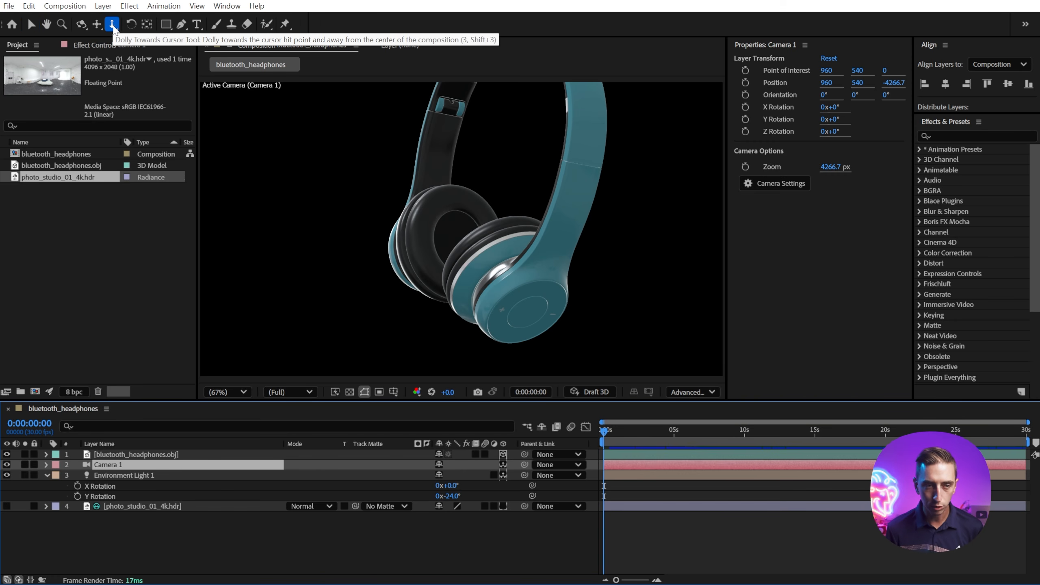
click(112, 25)
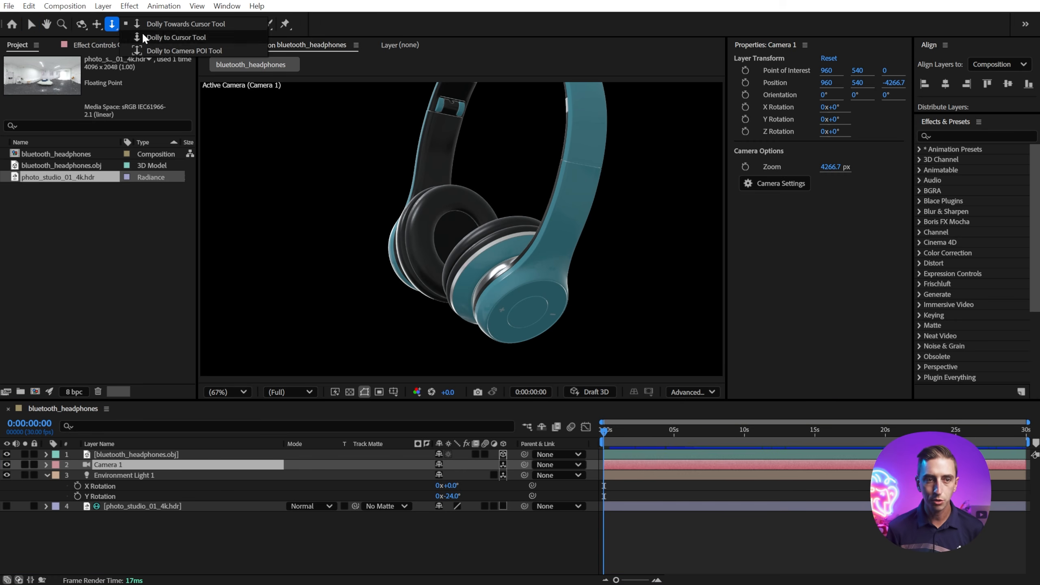
click(193, 51)
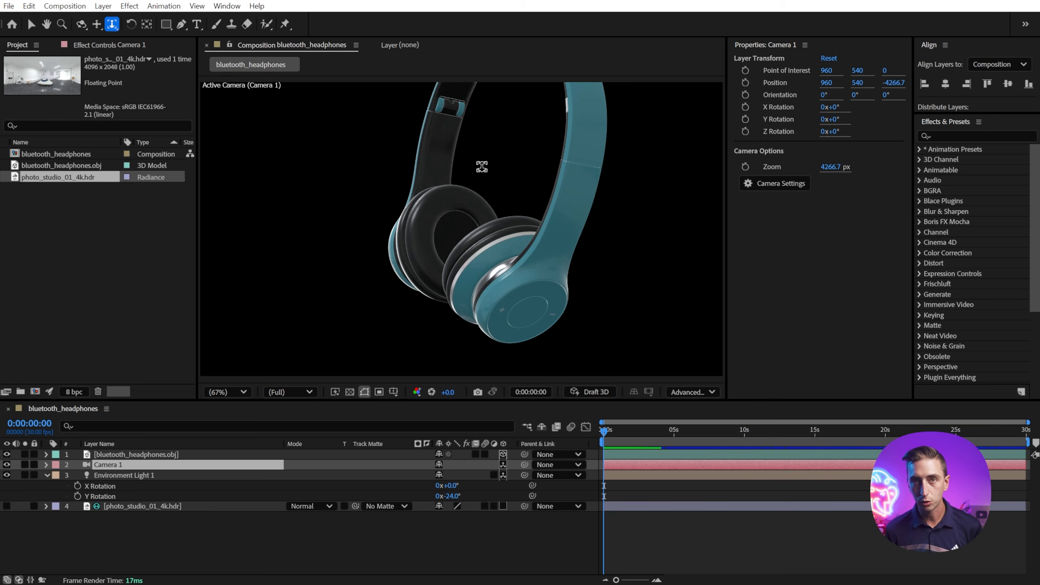
drag(490, 209, 443, 477)
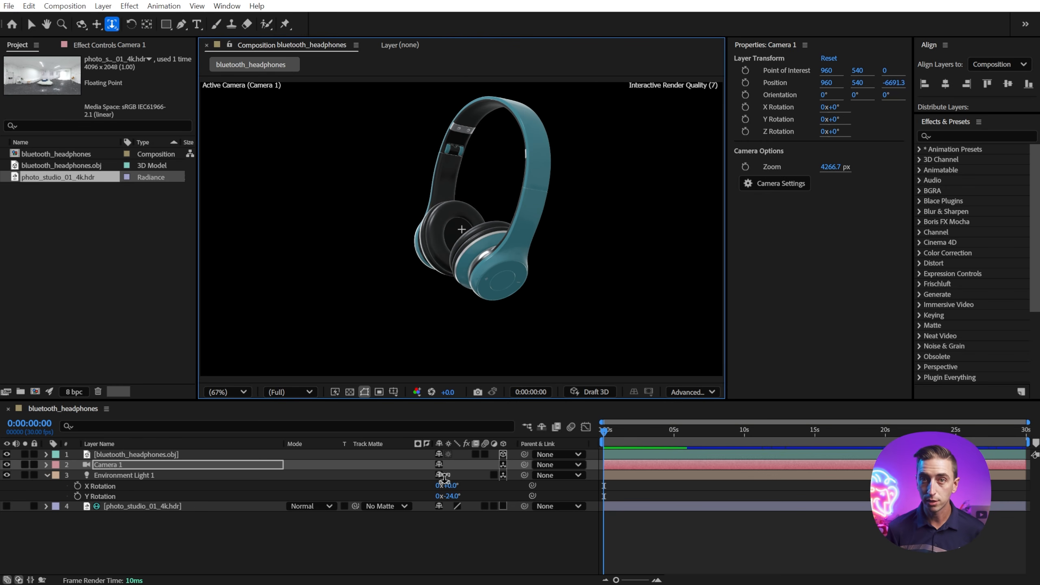
Orbit the camera around its point of interest to see the headphones from a different angle
key(c)
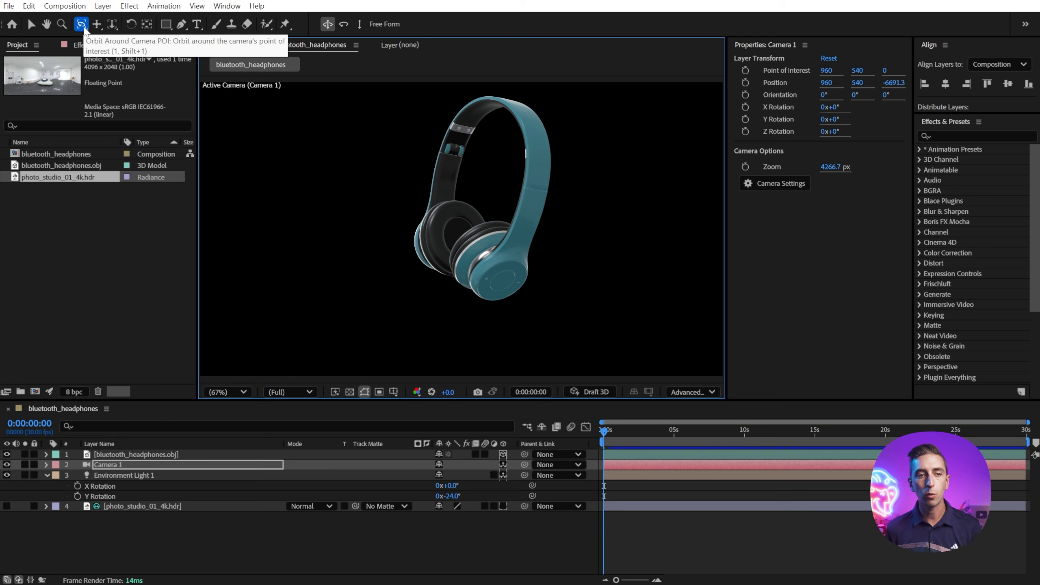
drag(495, 237, 539, 244)
key(v)
Reset the orientation of the bluetooth_headphones.obj layer to 0° on all axes
click(173, 454)
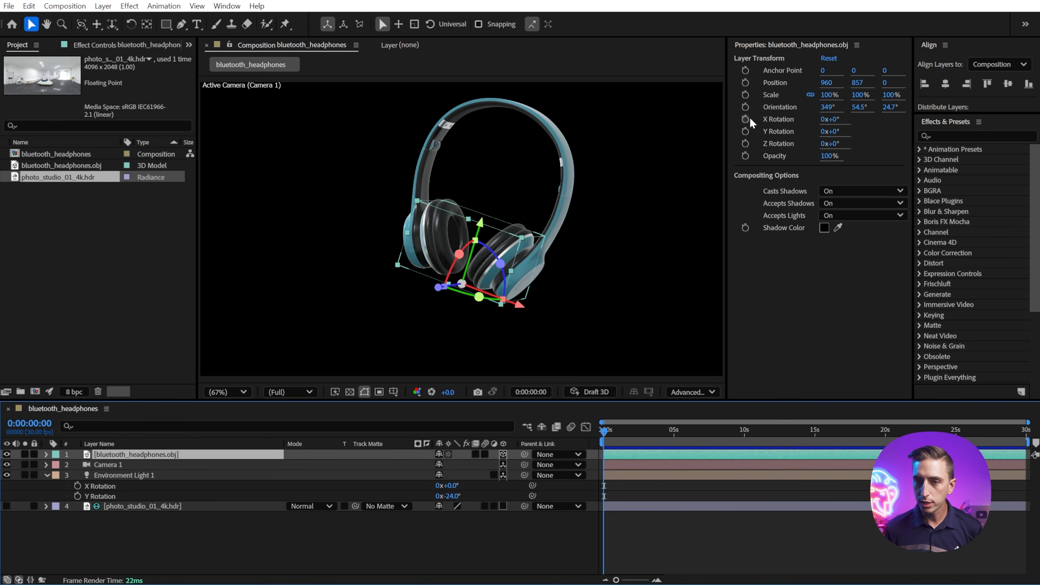
right_click(783, 104)
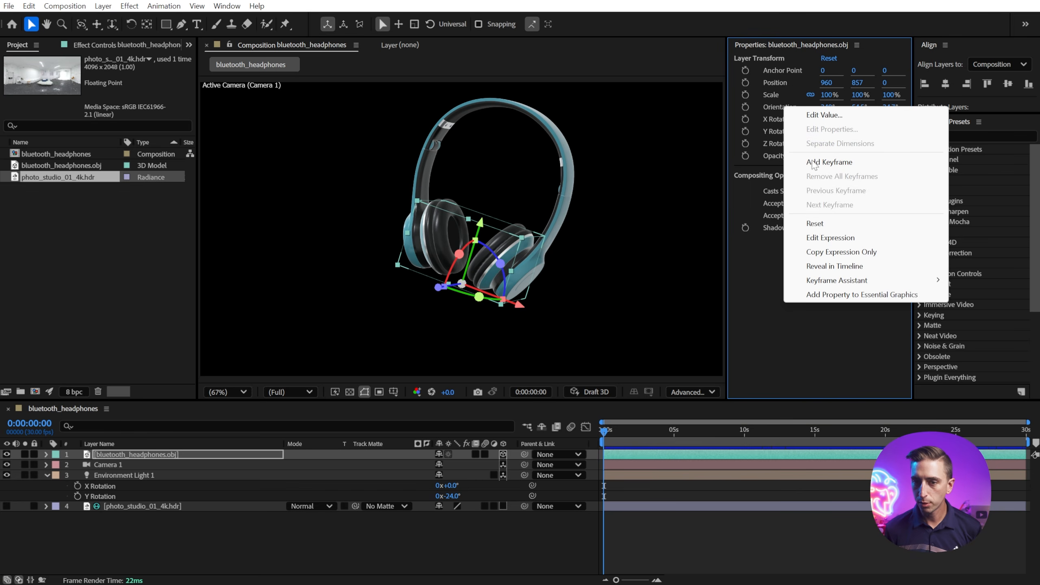
click(816, 221)
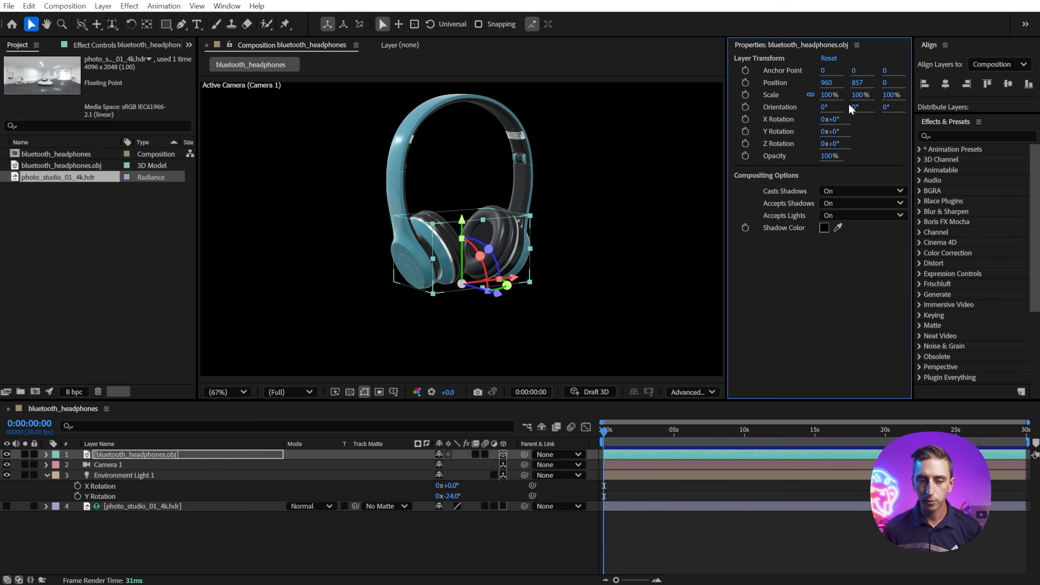
Reset Camera 1's position to its default so it faces the headphones straight on
click(111, 466)
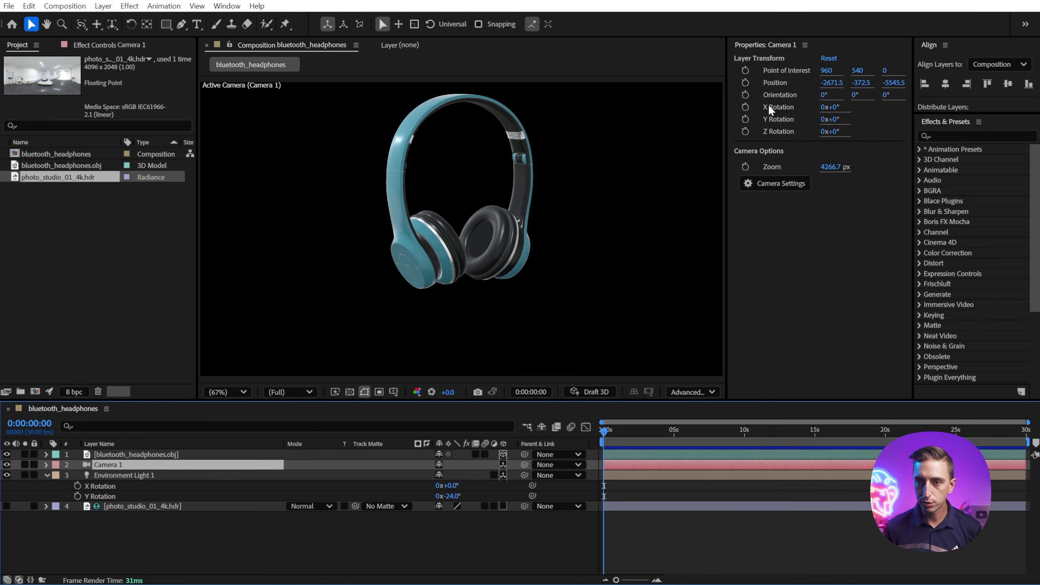
right_click(773, 84)
click(802, 200)
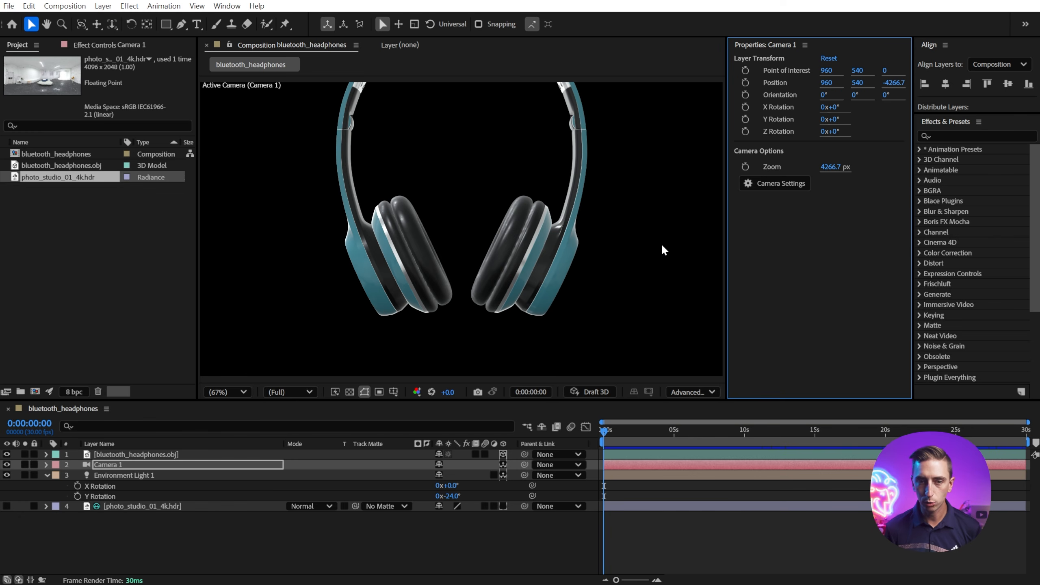
Raise the headphones' anchor point to a Y value of about -3016, between the tops of the ear cups
click(541, 237)
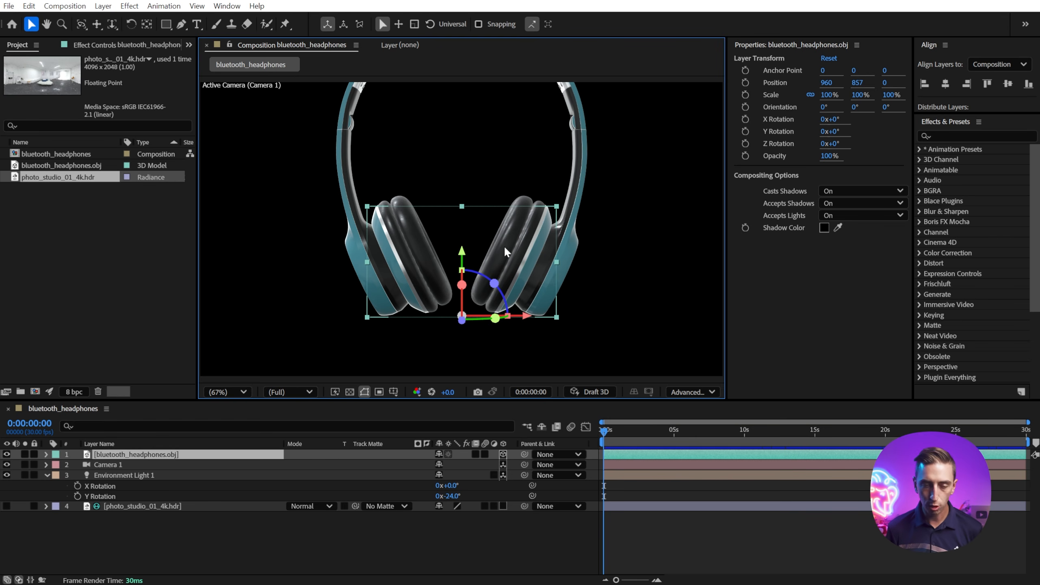
key(y)
drag(461, 251, 463, 153)
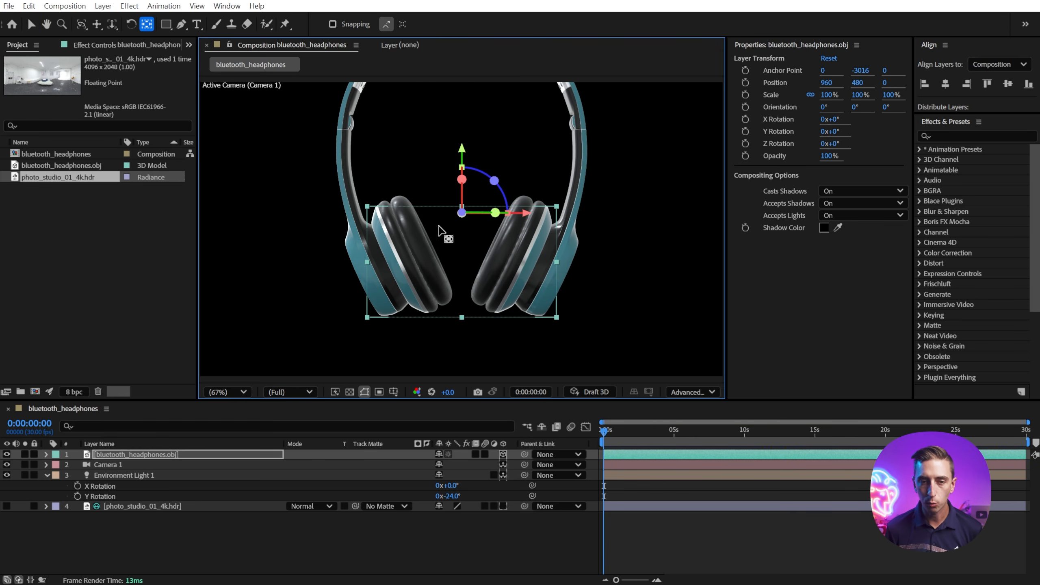
Try rotating the headphones around the new anchor point, and undo the rotation
key(w)
mouse_move(477, 237)
mouse_down()
mouse_move(459, 245)
mouse_move(481, 246)
mouse_move(475, 236)
mouse_move(473, 244)
mouse_move(495, 232)
mouse_move(476, 242)
mouse_up()
key(ctrl+z)
key(ctrl+z)
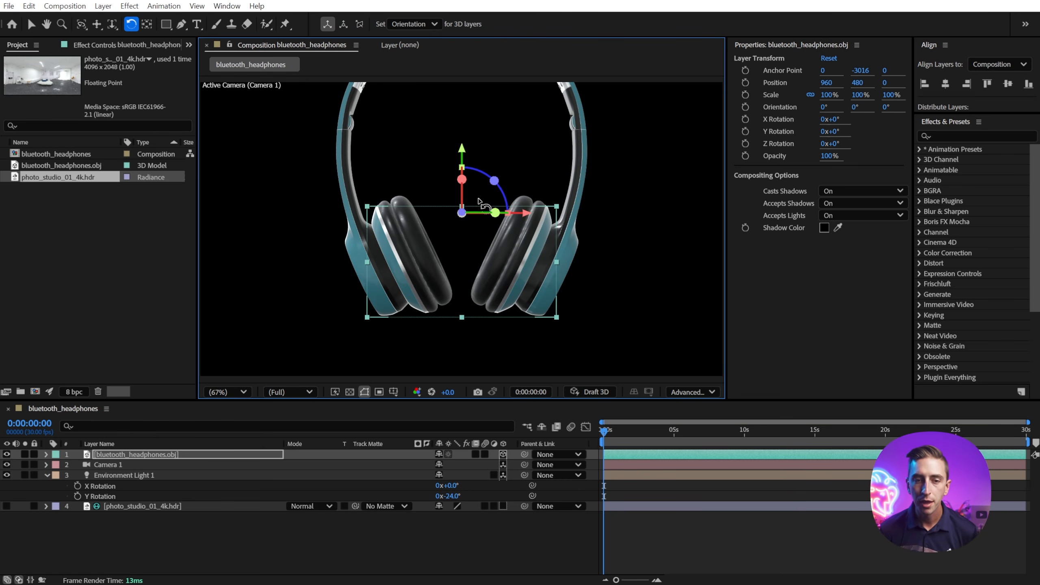
Move the headphones down along the Y axis to a Y position of 716
key(v)
drag(471, 205, 470, 217)
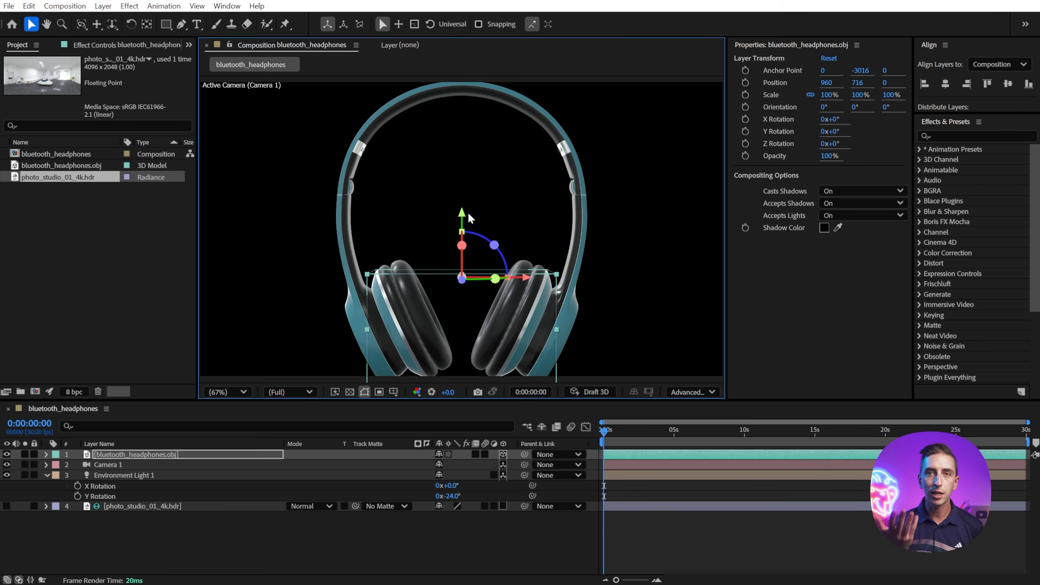
Dolly the camera back until the complete headphones fit within the frame
key(c)
key(c)
key(c)
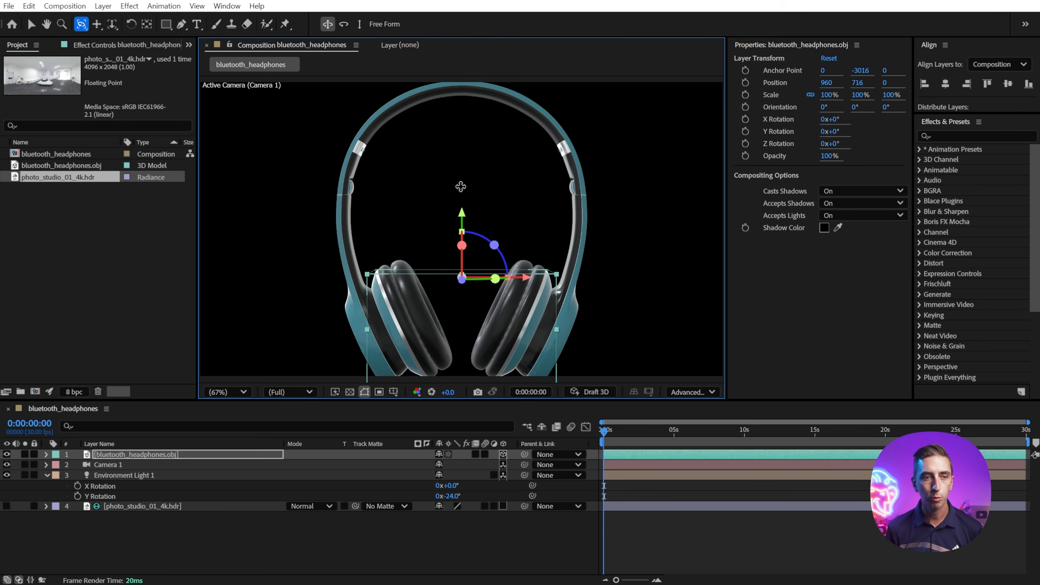
drag(504, 203, 479, 371)
Orbit the camera to inspect the headphones from the side, undo that orbit, and orbit around them once more
key(c)
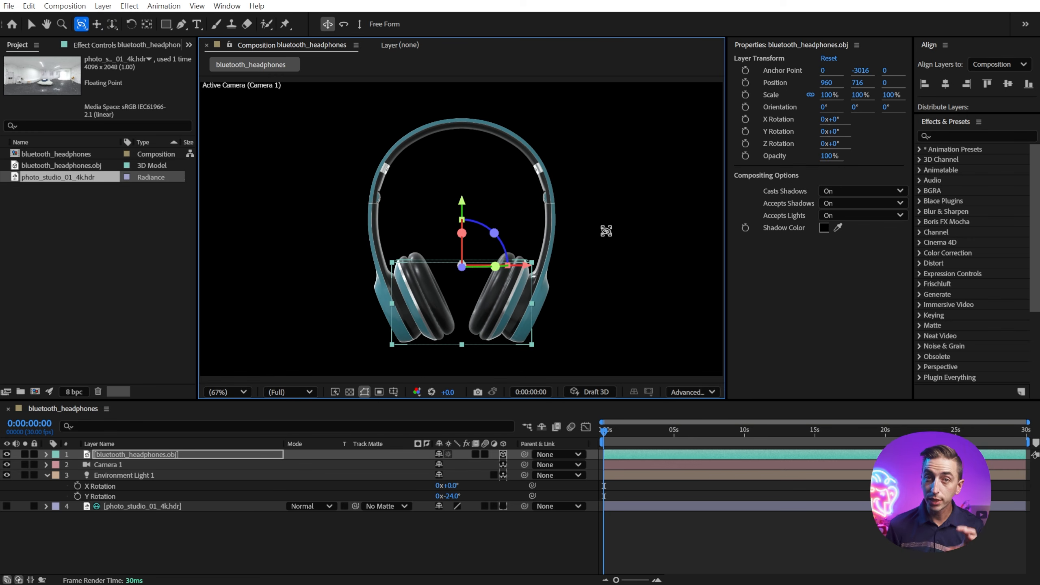
drag(604, 239, 509, 236)
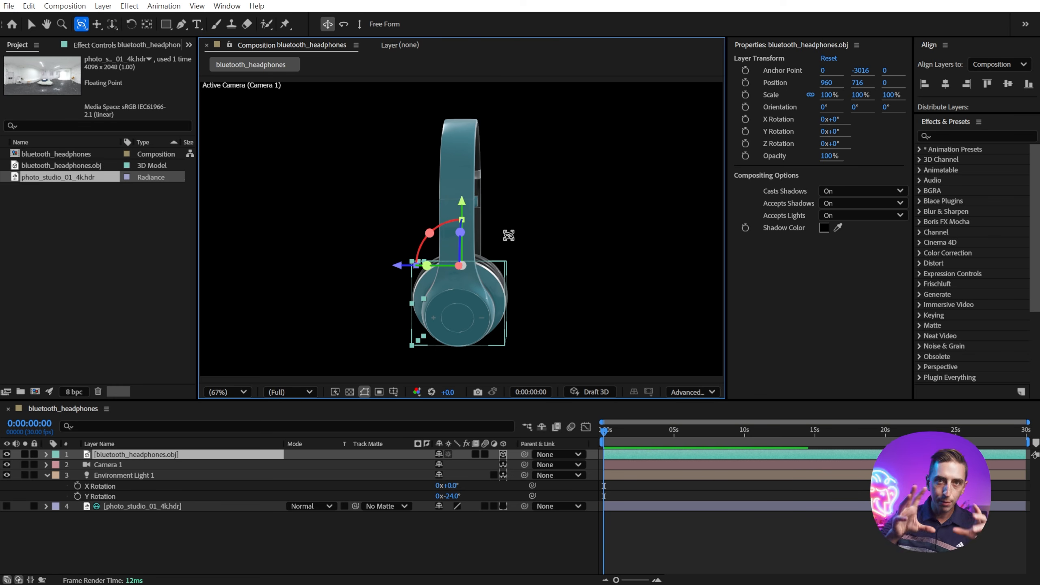
key(ctrl+z)
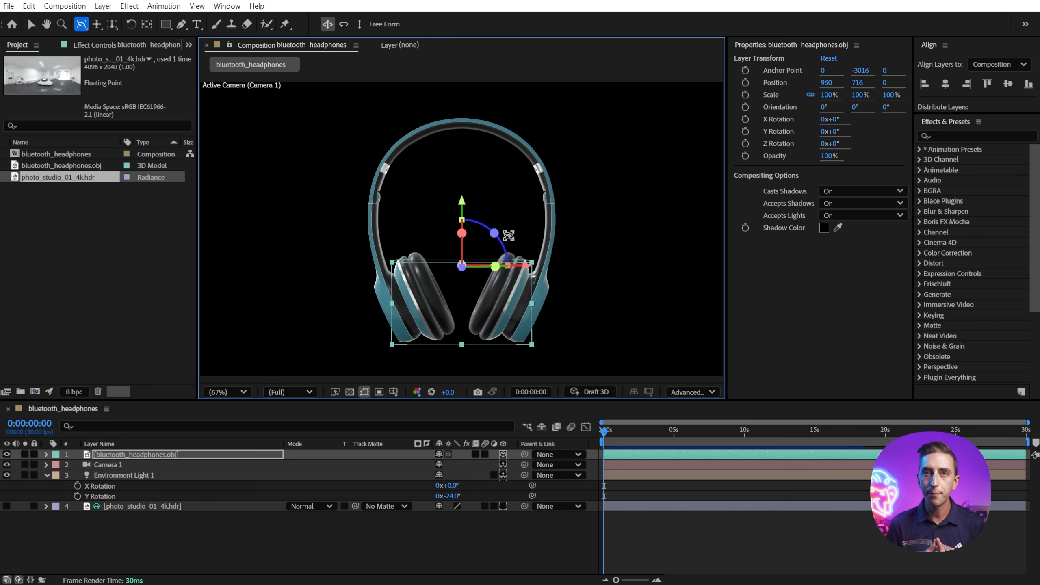
drag(598, 260, 468, 266)
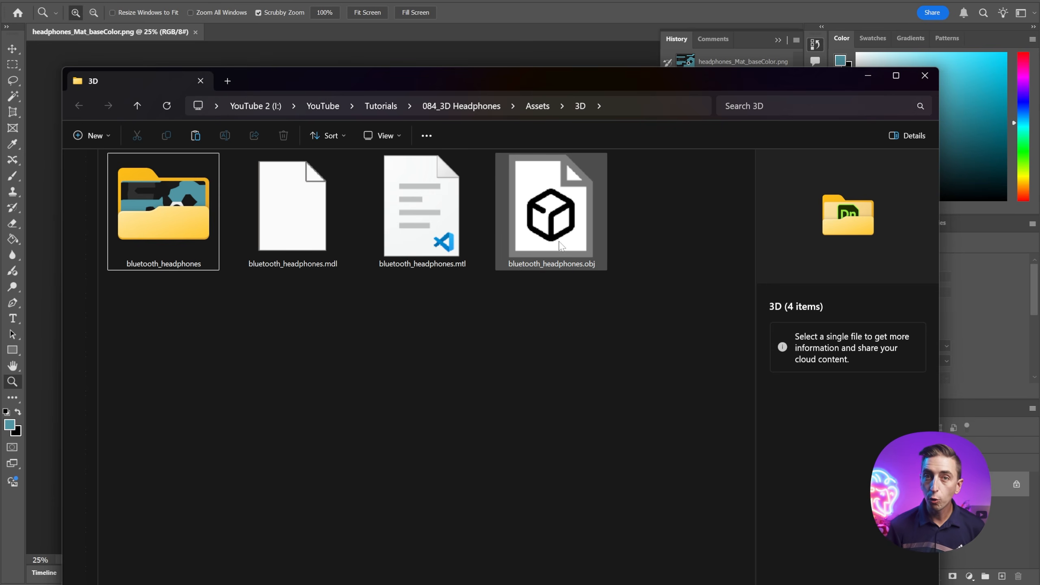
Look through the texture maps in the bluetooth_headphones folder and bring headphones_Mat_baseColor.png into view in Photoshop
double_click(194, 208)
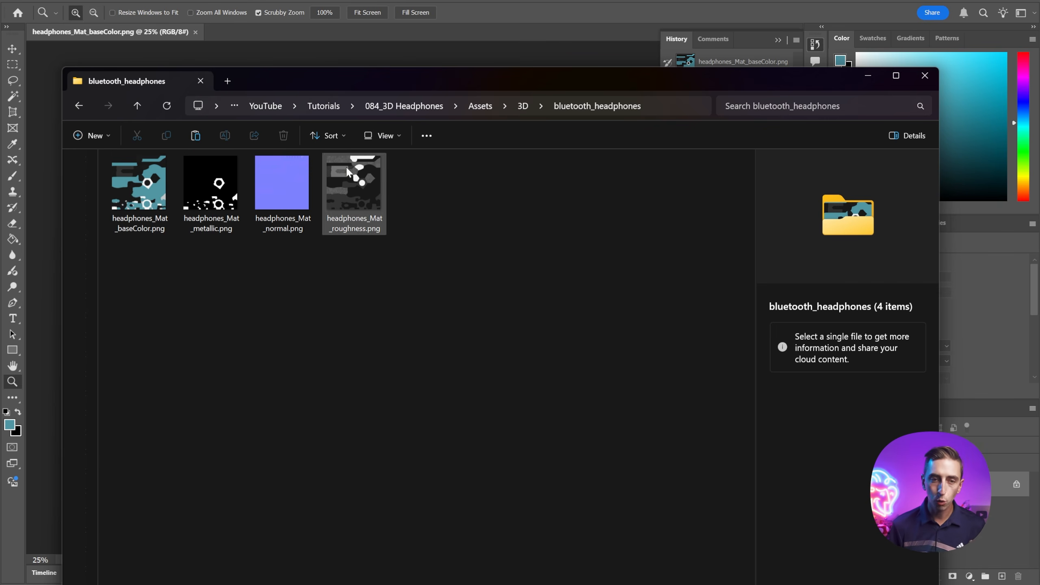
click(135, 181)
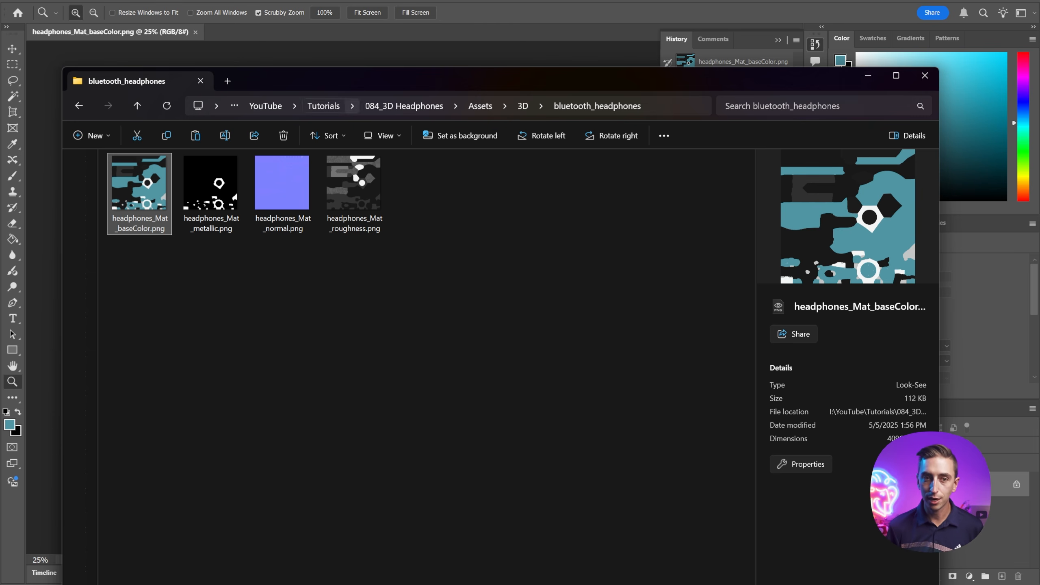
drag(345, 82, 1039, 410)
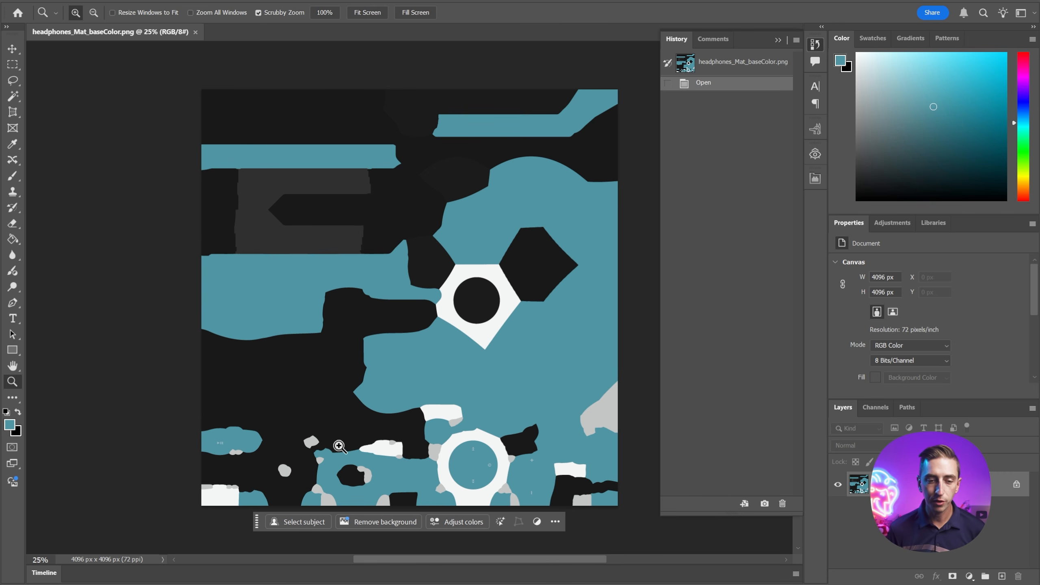
Examine the base color texture's ear cup areas and button icons, comparing them with the headphones model in After Effects
drag(380, 423, 432, 289)
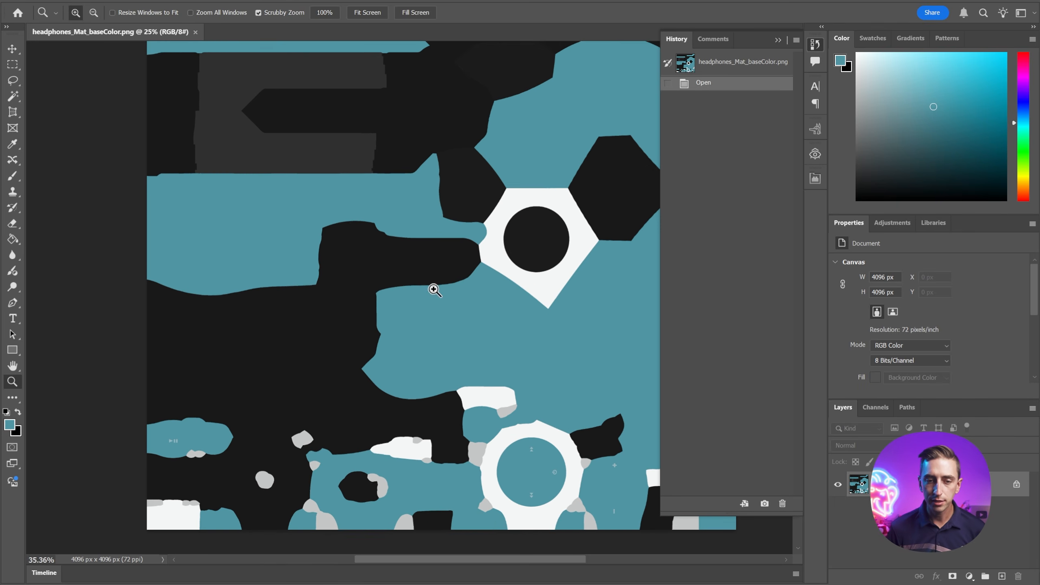
drag(566, 326, 469, 329)
key(v)
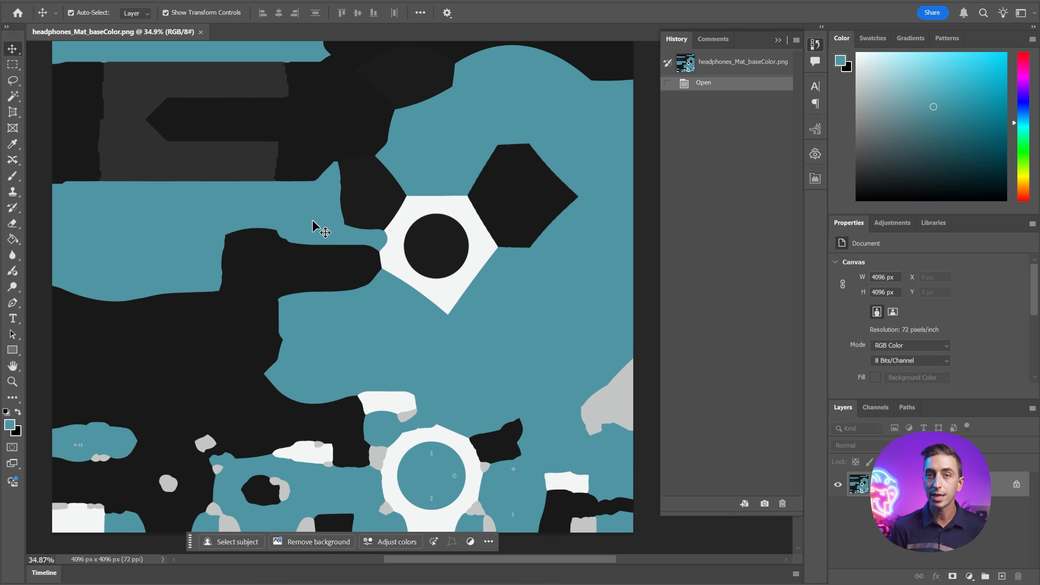
drag(105, 467, 210, 354)
key(z)
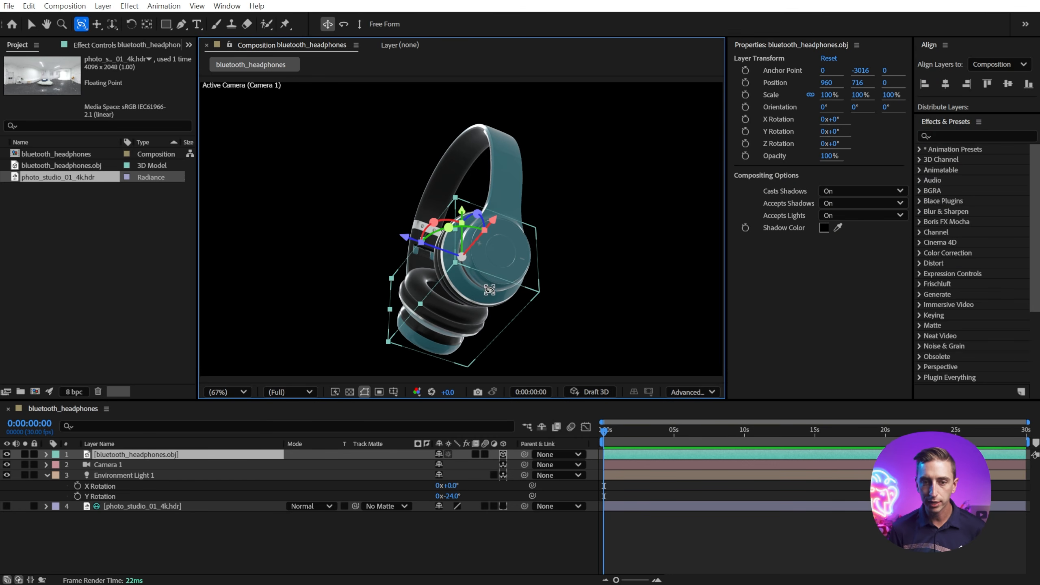
drag(489, 290, 627, 282)
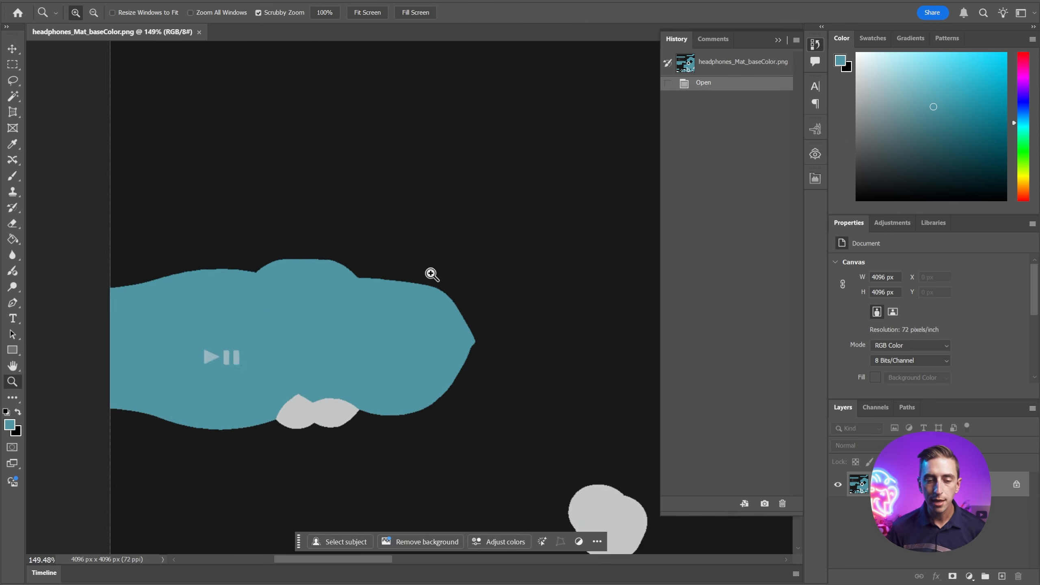
drag(430, 271, 395, 279)
drag(556, 266, 256, 281)
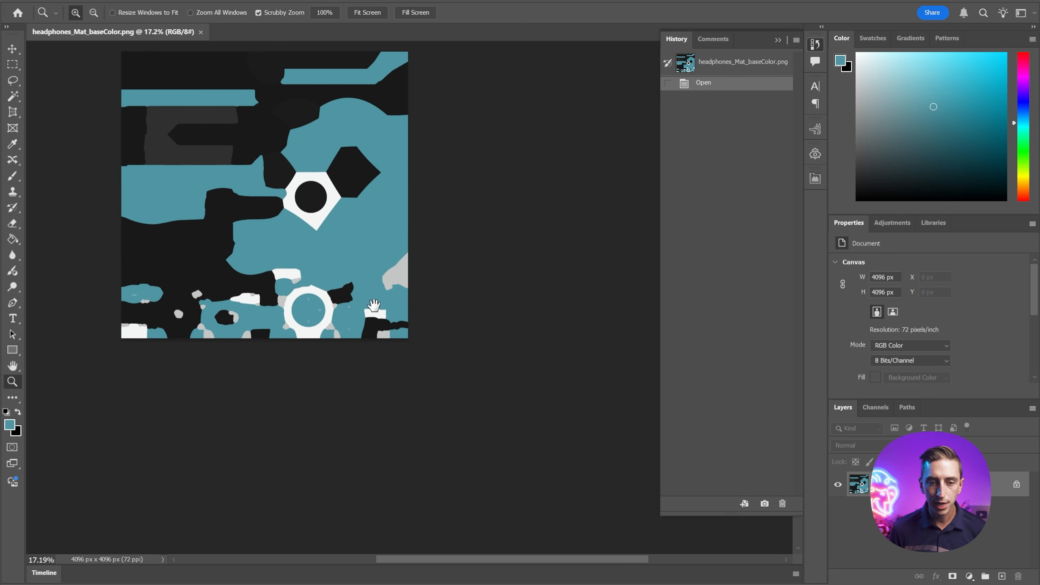
drag(376, 305, 459, 288)
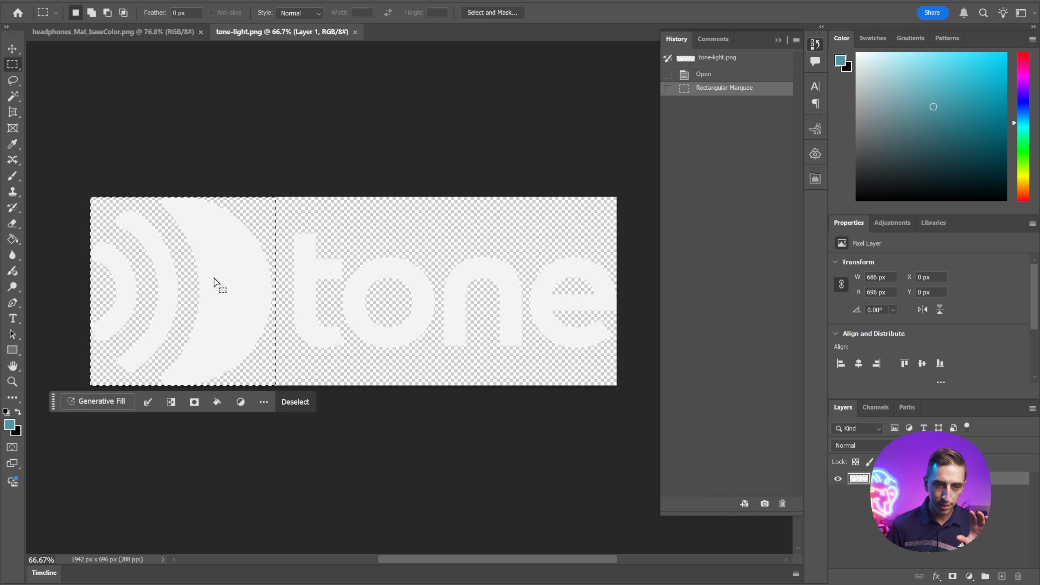
Paste the copied symbol from tone-light.png into headphones_Mat_baseColor.png as a new layer
click(108, 31)
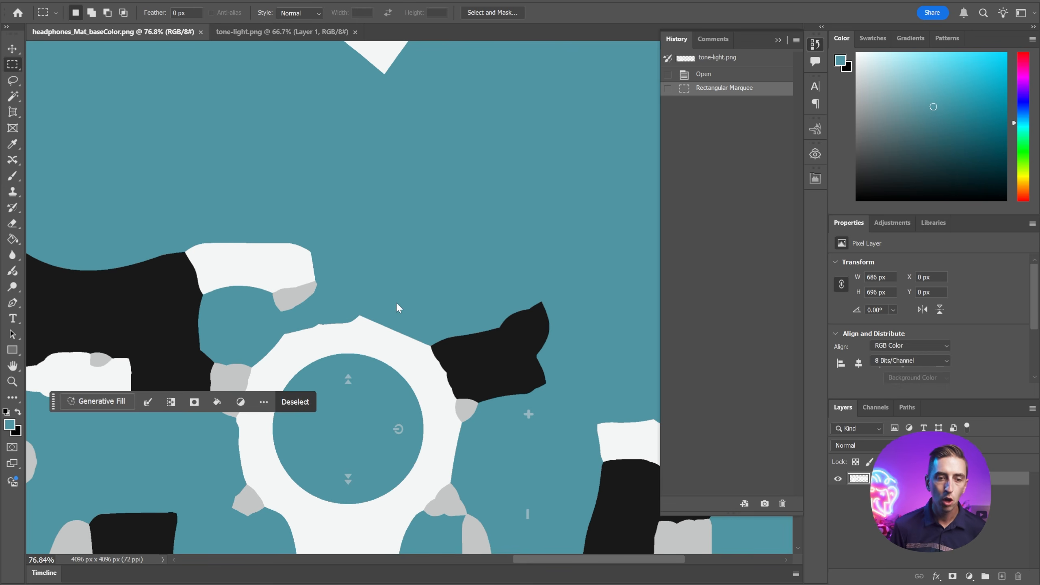
key(ctrl+v)
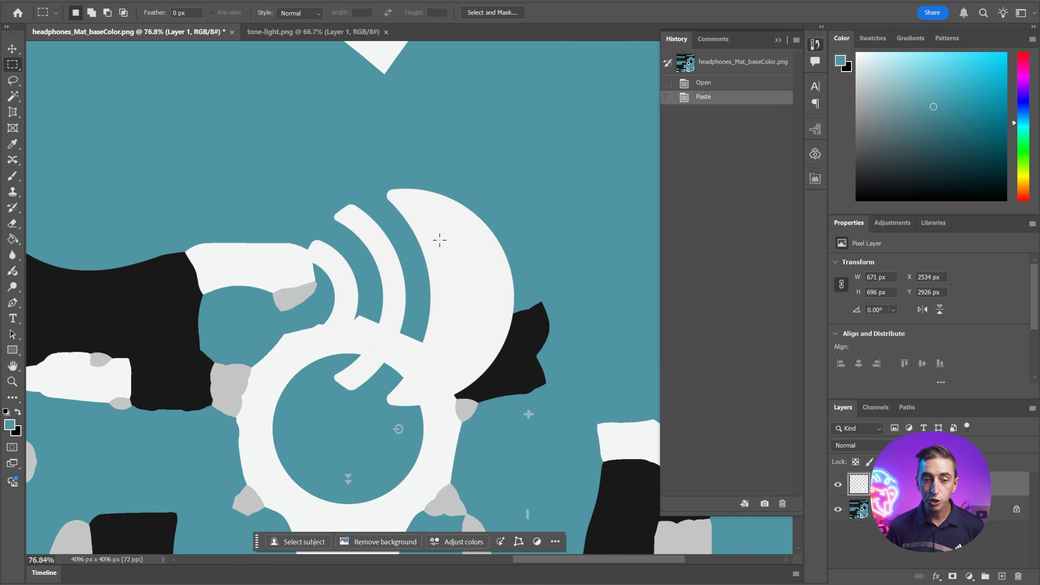
key(v)
Recolor the pasted logo with the pale blue-gray sampled from the plus icon, locking the layer's transparent pixels before filling
key(z)
click(565, 415)
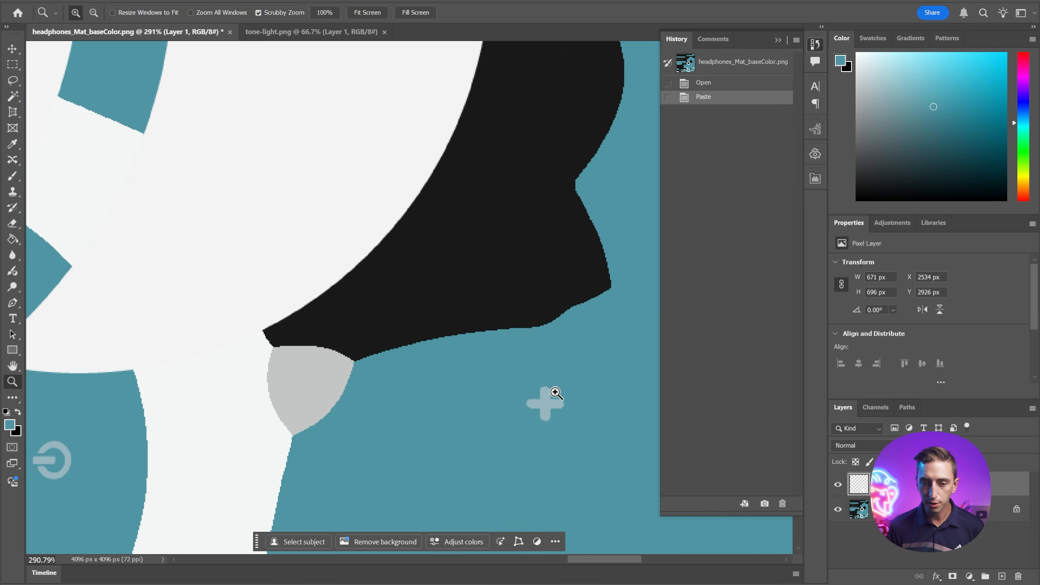
key(i)
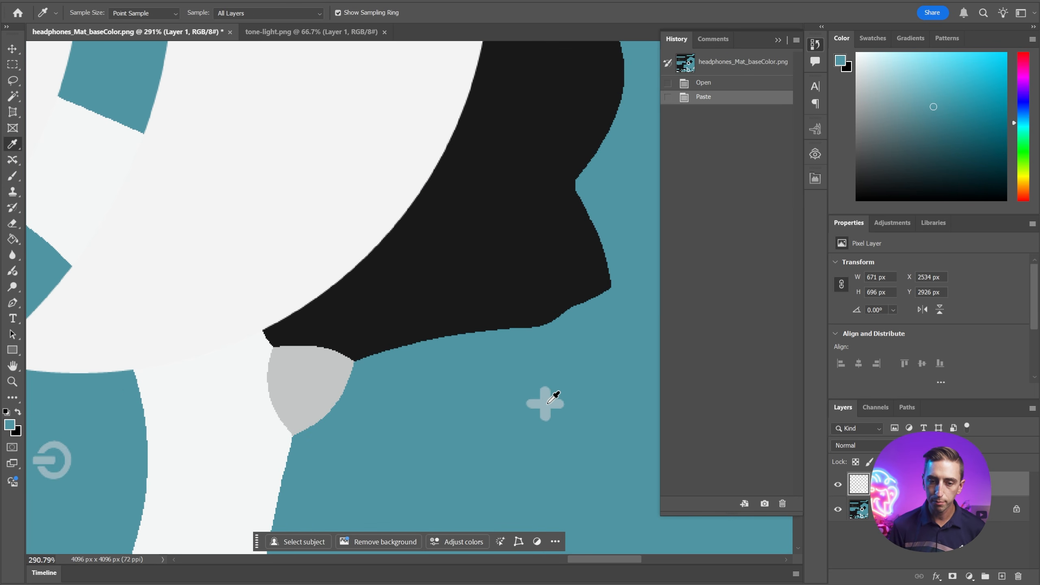
click(548, 403)
key(v)
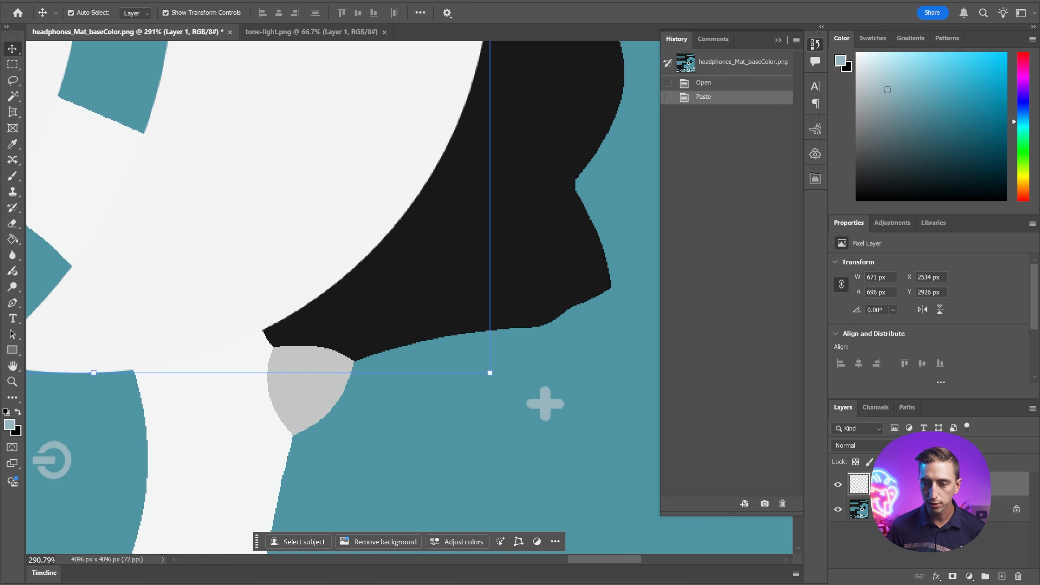
click(855, 462)
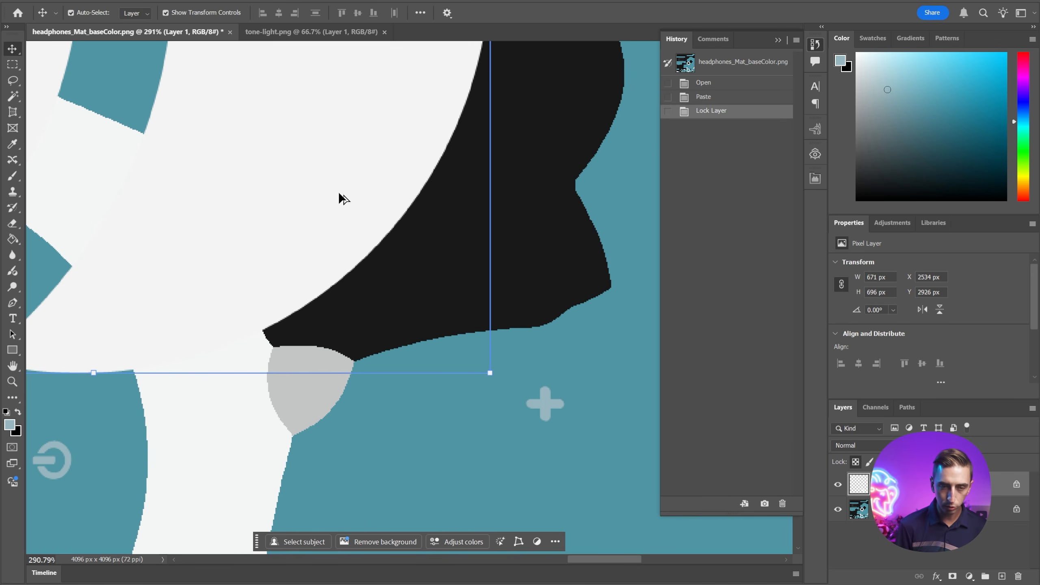
key(alt+BackSpace)
Place the recolored logo on the ear cup area of the base color texture
key(z)
drag(334, 193, 245, 185)
drag(245, 185, 263, 309)
key(v)
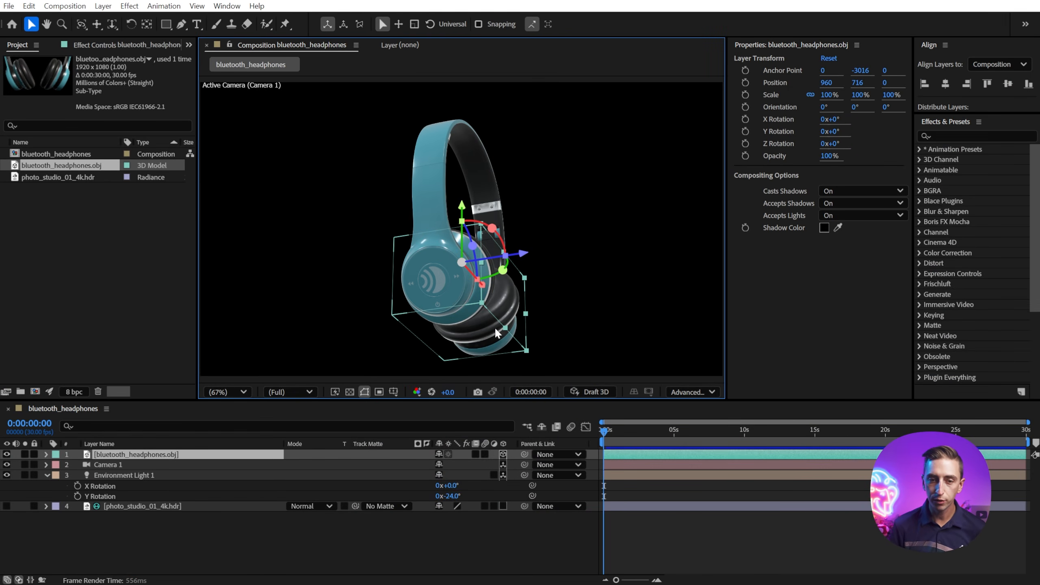
Orbit the camera around the headphones in After Effects to inspect the logo on both ear cups
key(c)
drag(541, 265, 432, 239)
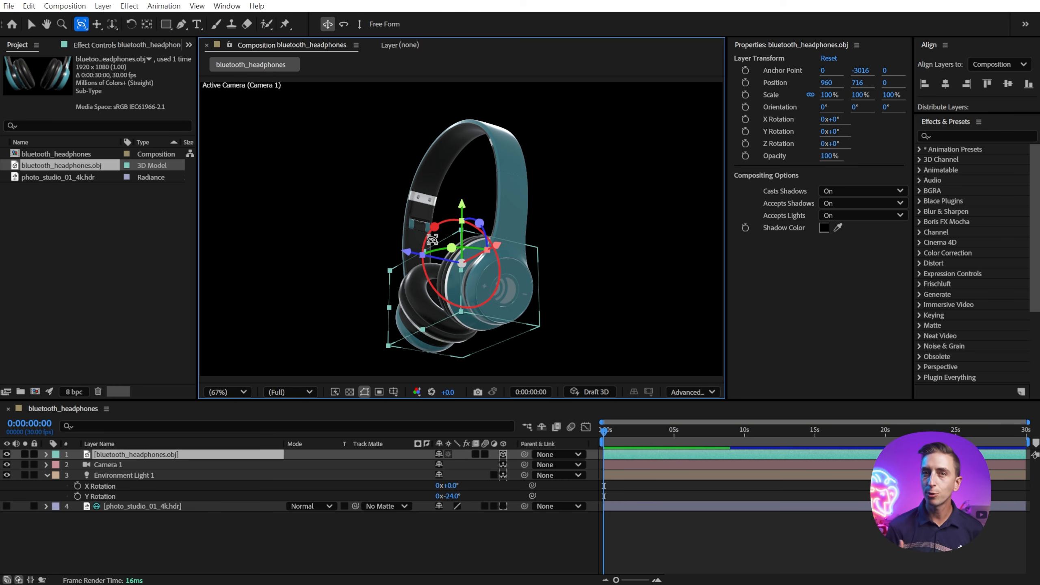
key(v)
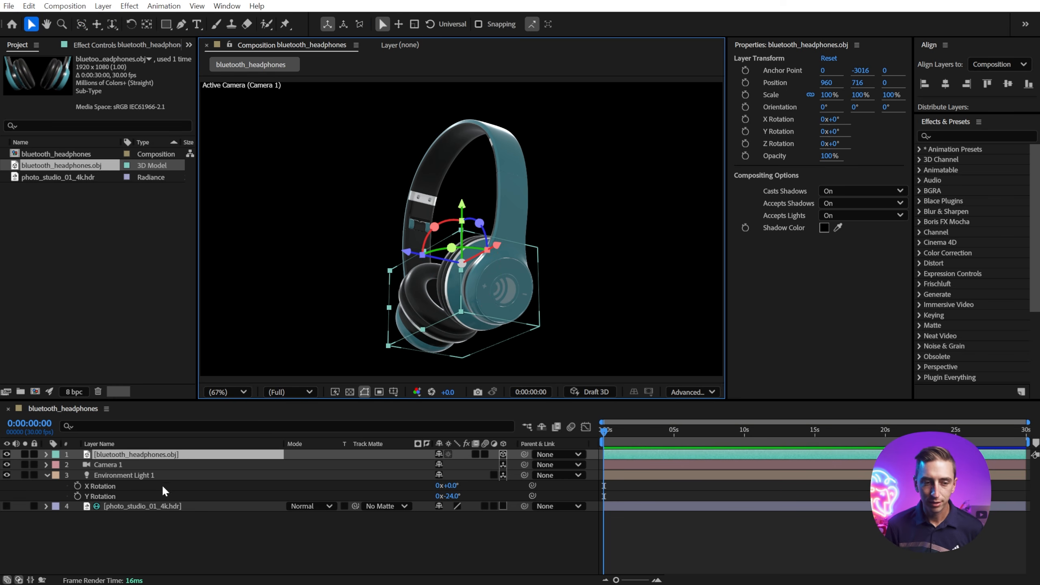
Reset Camera 1's position to return to the default front view
click(120, 466)
right_click(778, 84)
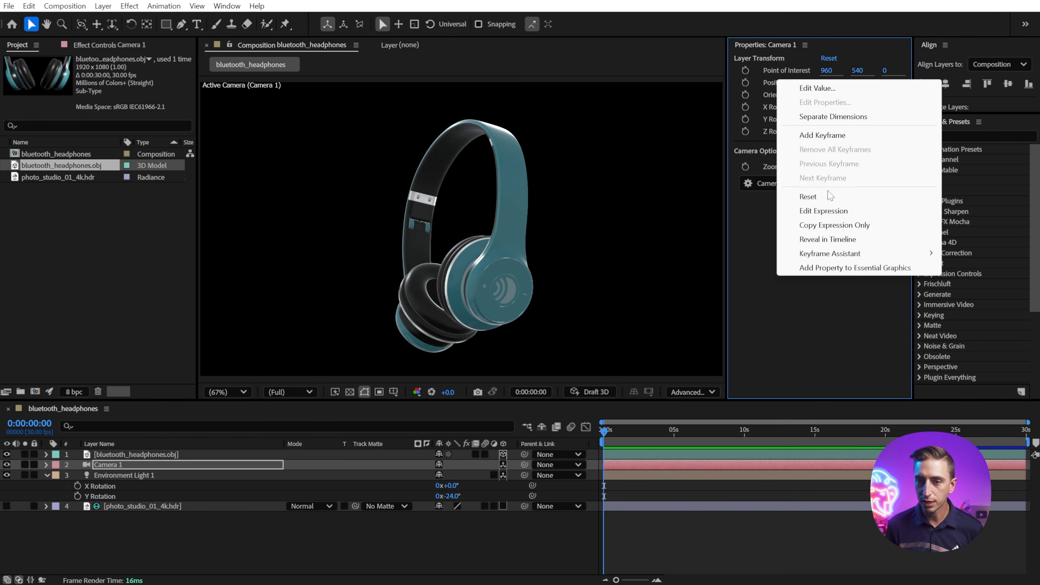
click(799, 199)
Dolly the camera back so the whole headphones fit in the frame, and select the headphones model
key(c)
key(c)
key(c)
drag(472, 226, 499, 276)
key(v)
click(493, 271)
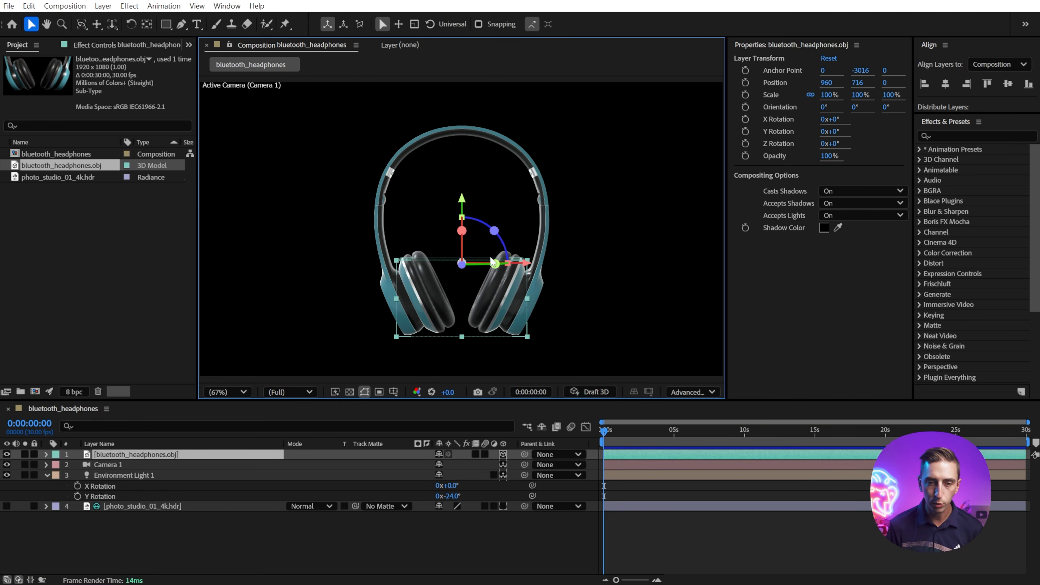
Rotate the headphones model sideways to a Y orientation of 90° so the logo ear cup faces the camera
drag(489, 267, 360, 311)
key(ctrl+z)
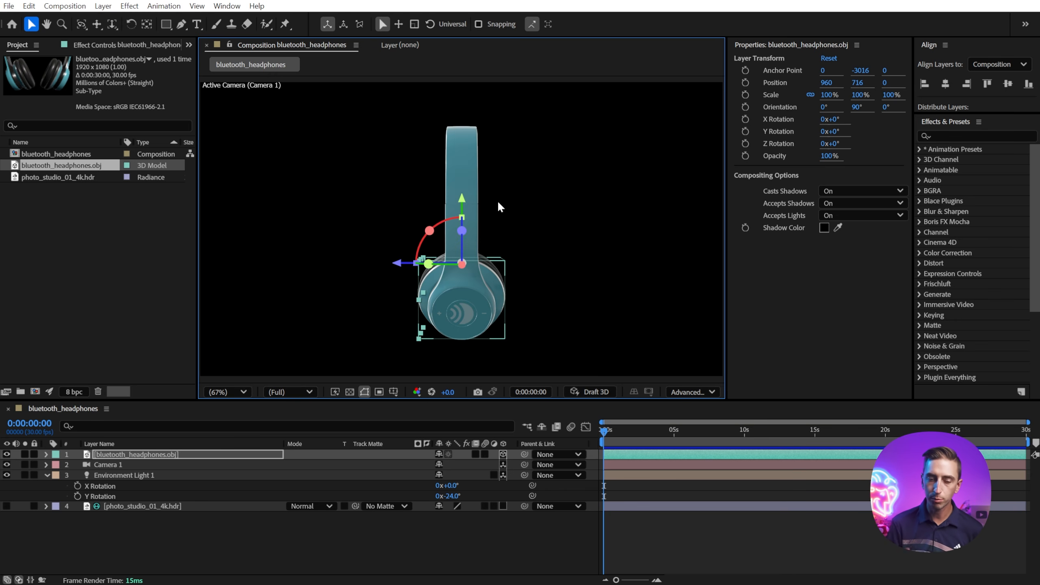
Roll Camera 1 to a Z rotation of -57° and move it closer to a Z position of about -4209
click(109, 464)
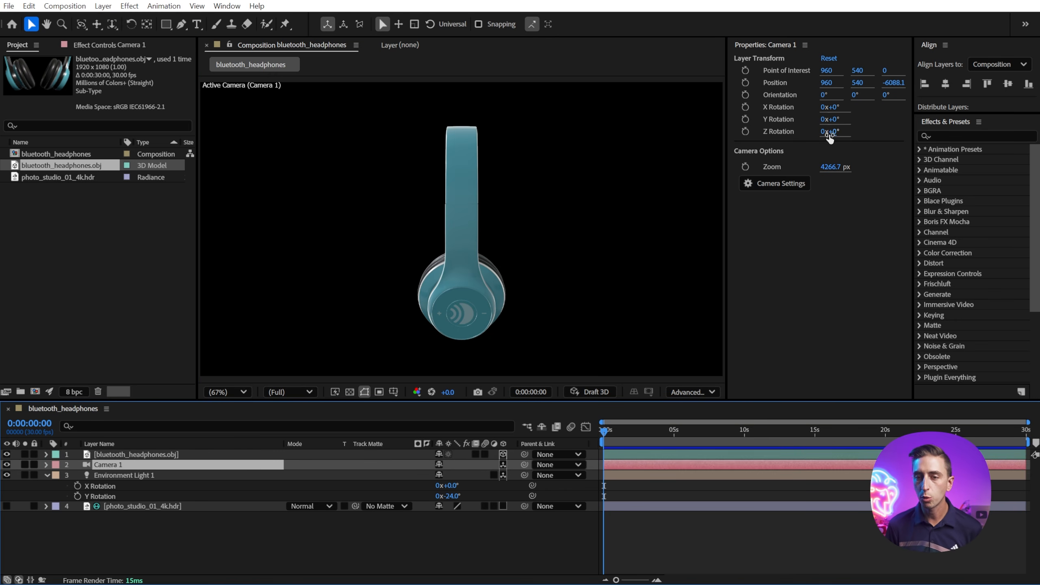
drag(829, 135, 808, 137)
drag(884, 84, 921, 84)
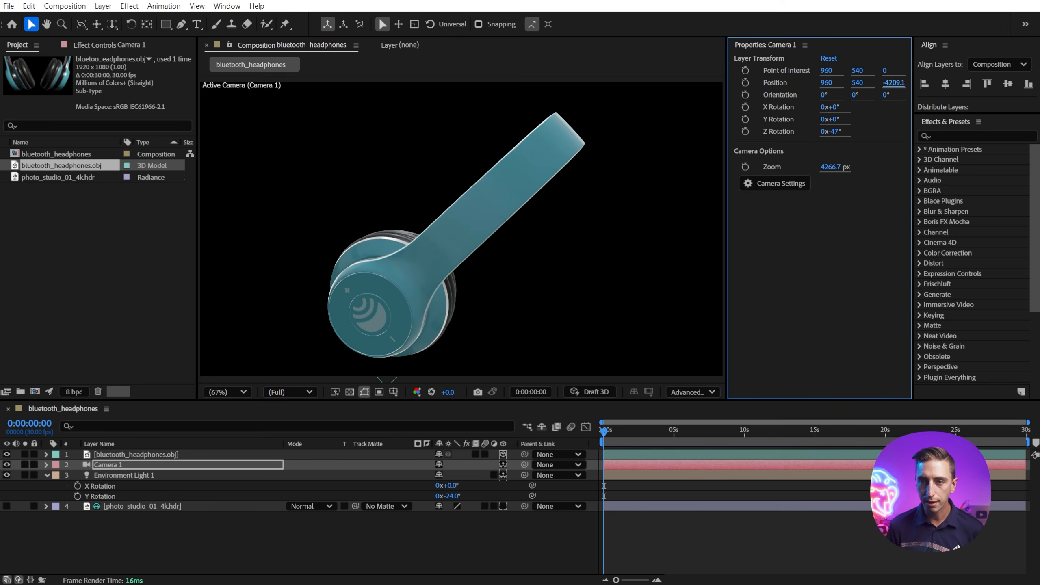
drag(833, 135, 827, 135)
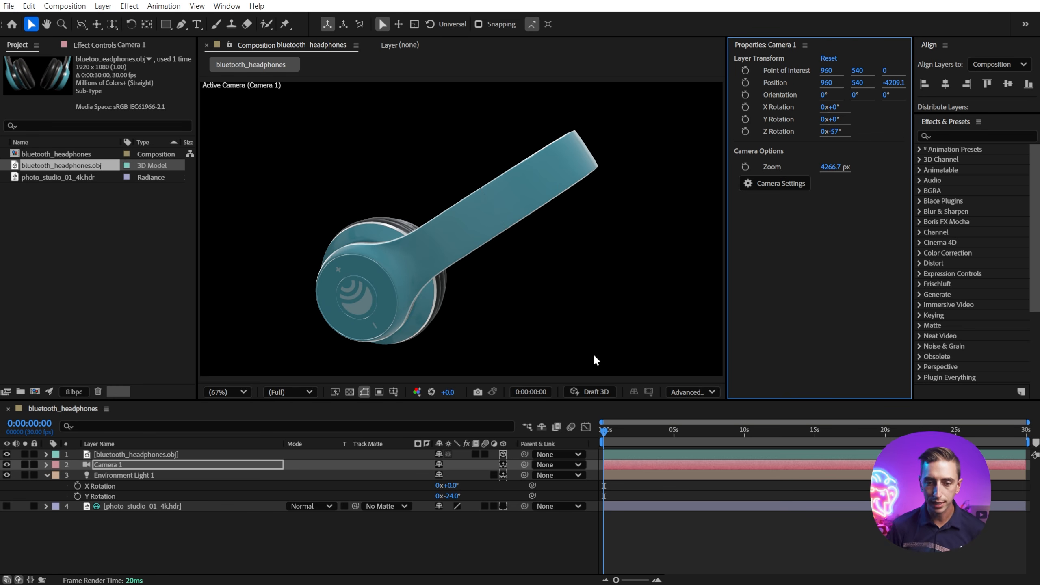
Widen the composition viewer and split it into two views, with a Top view beside the active camera view
drag(726, 279, 913, 278)
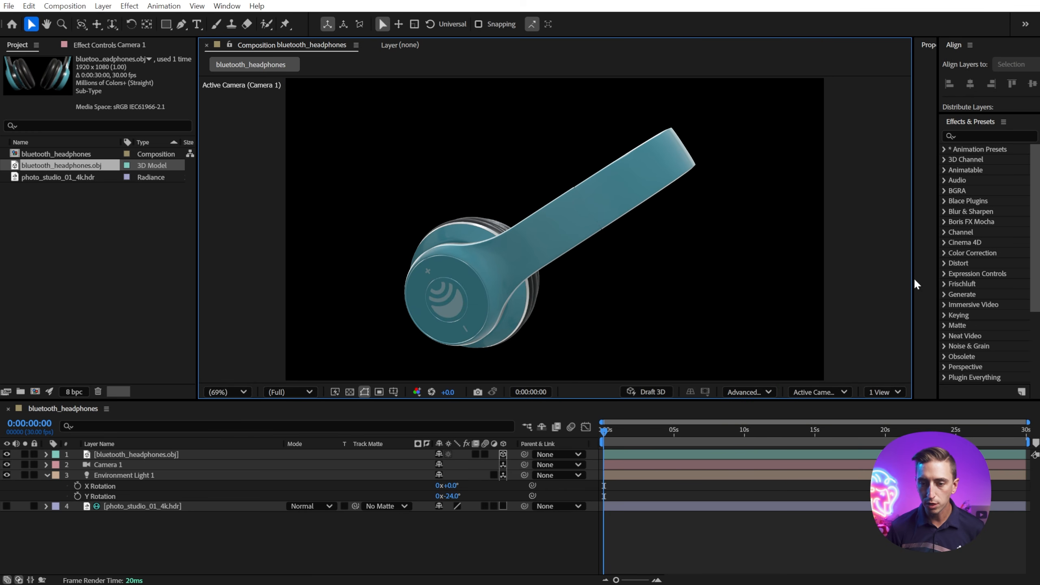
click(879, 392)
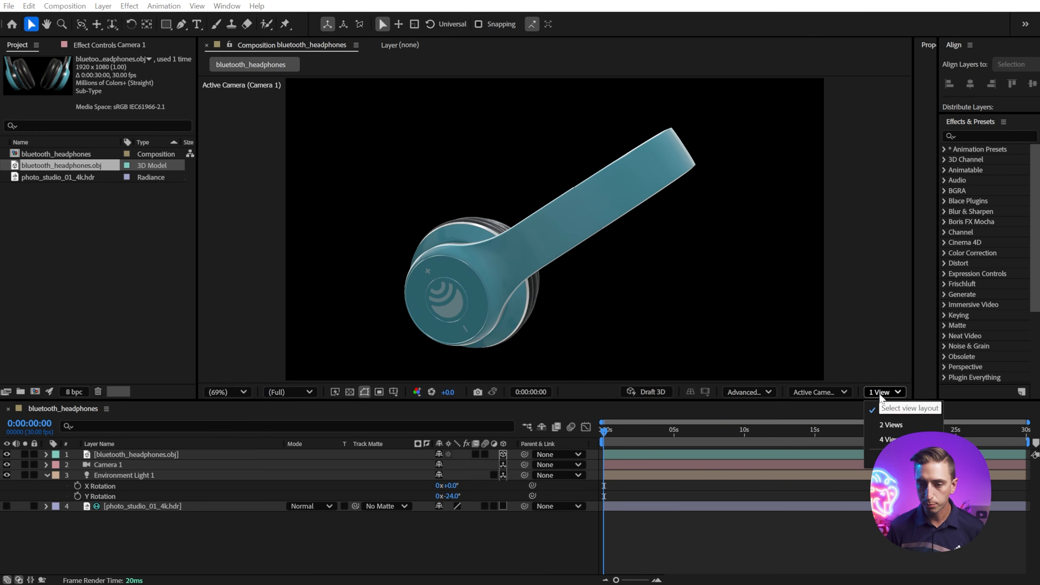
click(895, 425)
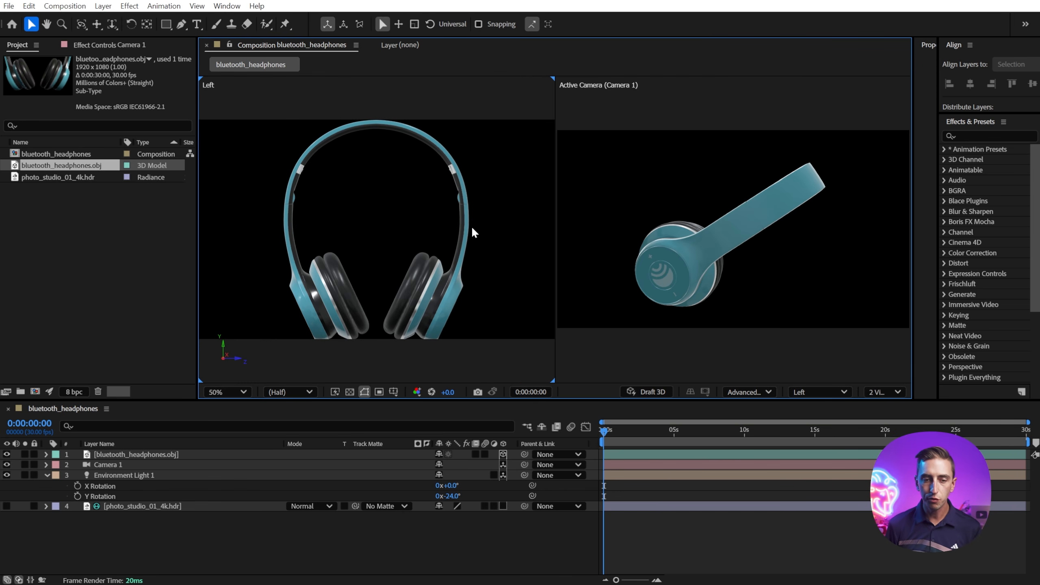
click(834, 394)
click(830, 497)
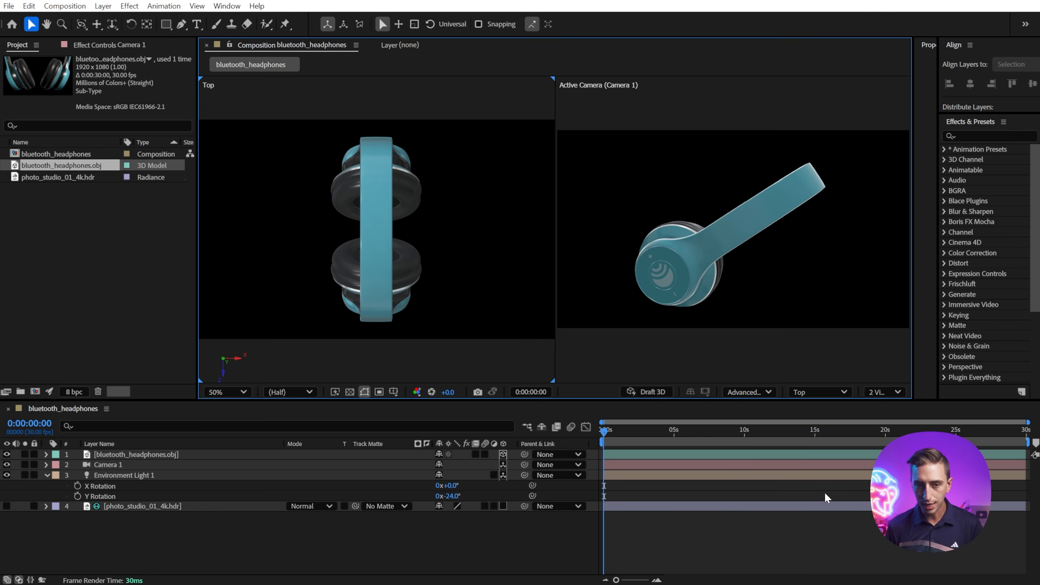
Duplicate the headphones layer and move the copy along Z directly behind the original in the Top view
click(112, 28)
drag(353, 228, 345, 300)
key(1)
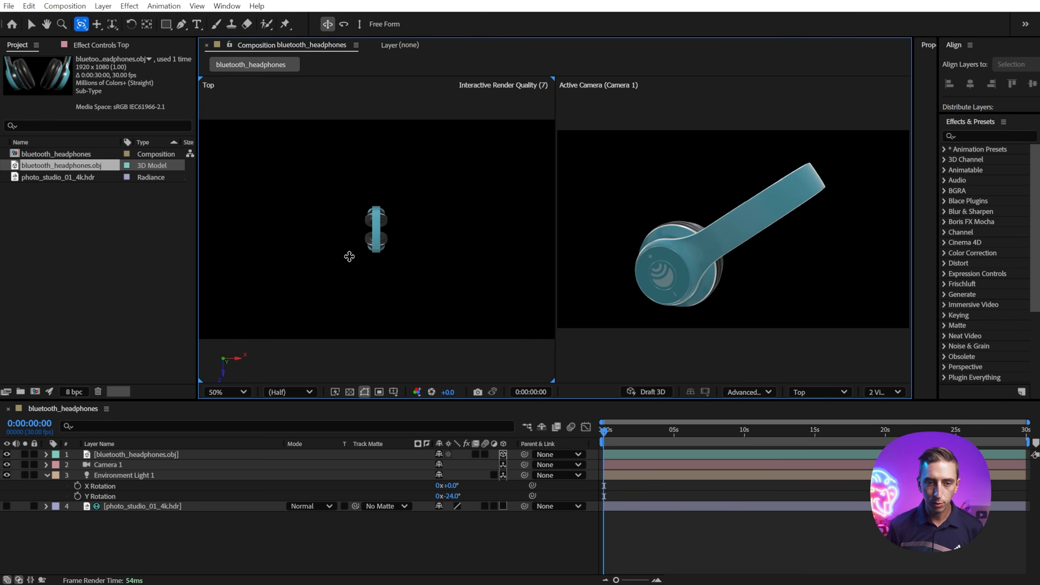
key(2)
drag(349, 256, 430, 267)
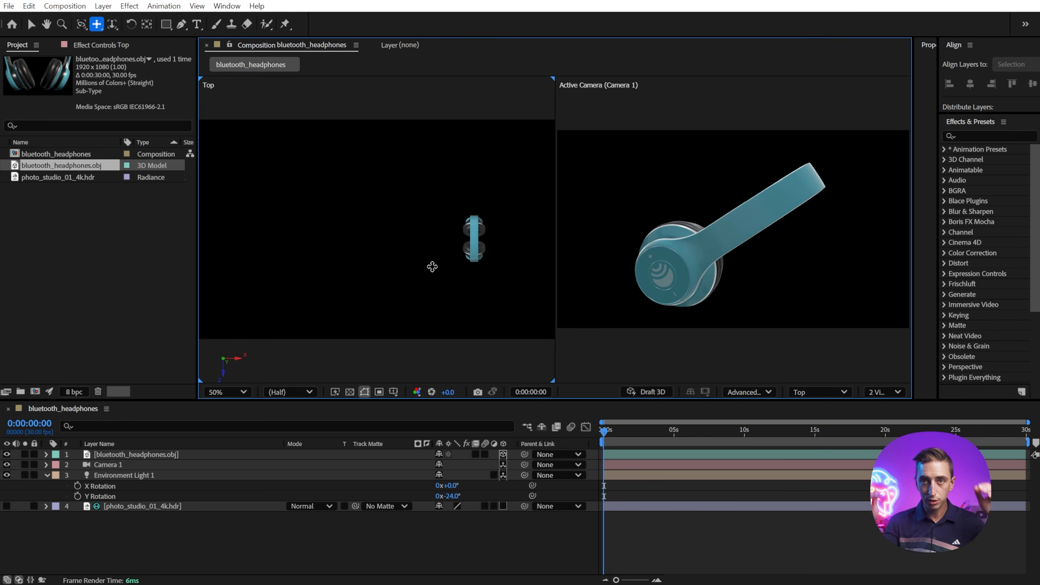
key(v)
click(432, 267)
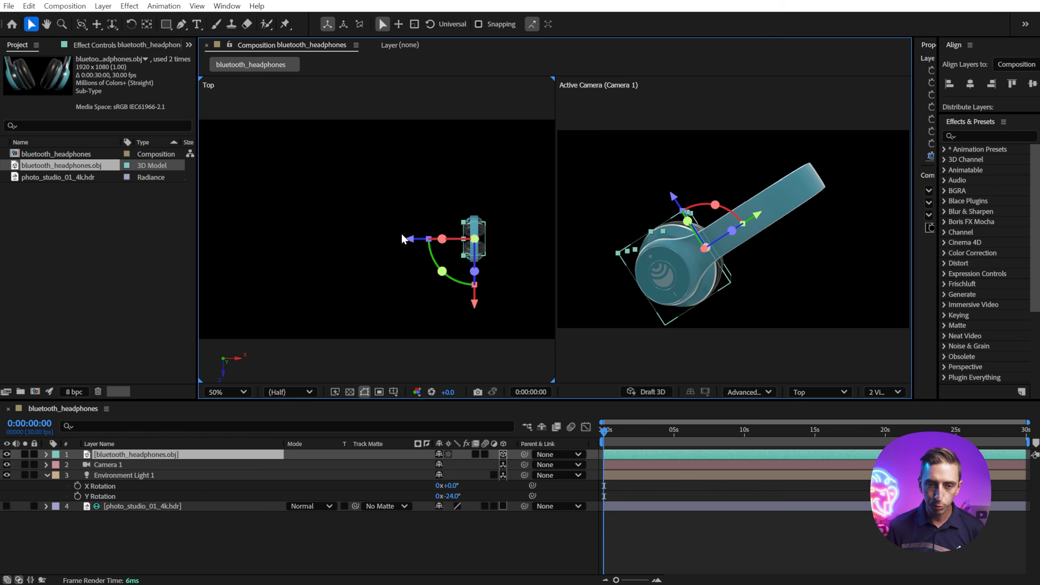
key(ctrl+d)
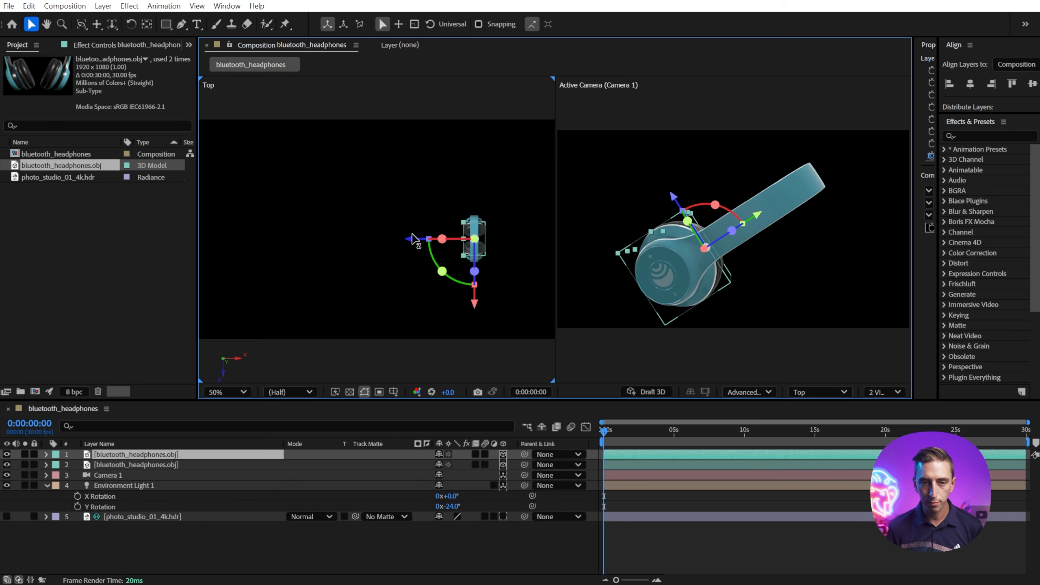
drag(478, 305, 485, 248)
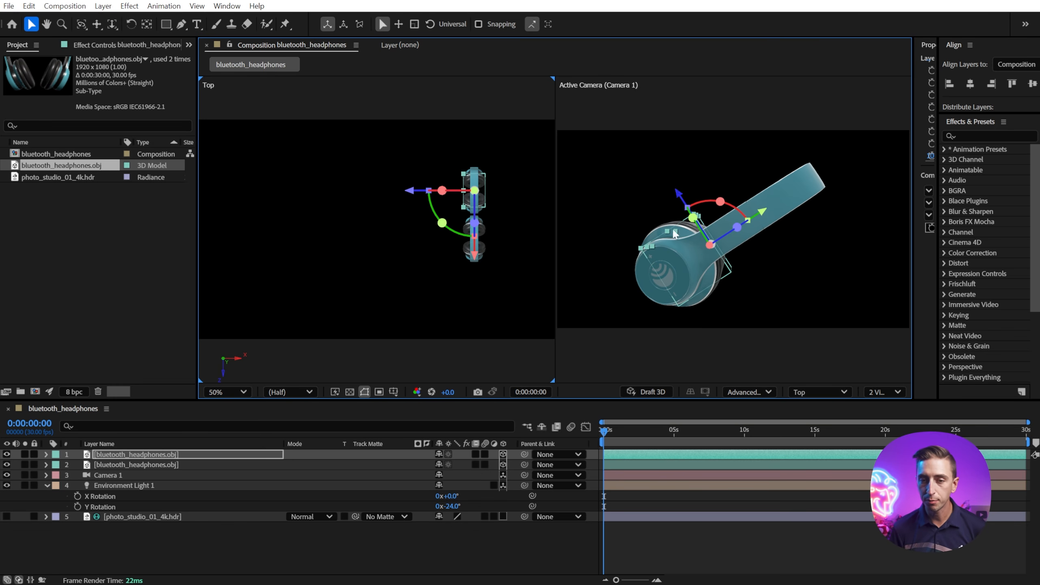
Add three more headphones copies in the Top view, evenly spaced behind one another to form a row of five
key(h)
drag(501, 197, 353, 193)
key(c)
key(ctrl+d)
key(v)
key(ctrl+d)
key(ctrl+d)
click(418, 374)
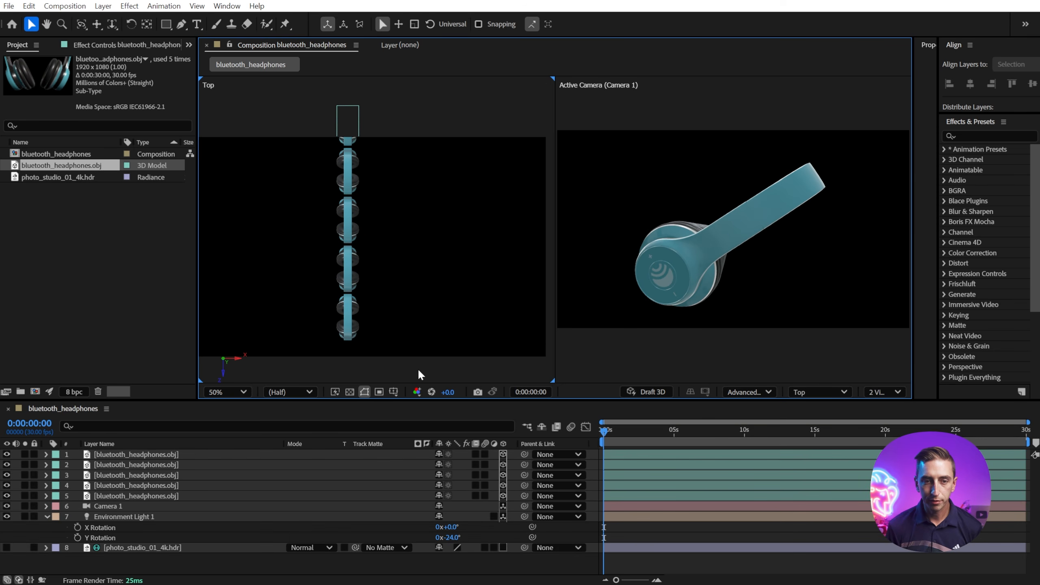
Return to a single camera view and orbit Camera 1 until the headphones copies line up behind the front one
click(885, 392)
click(886, 407)
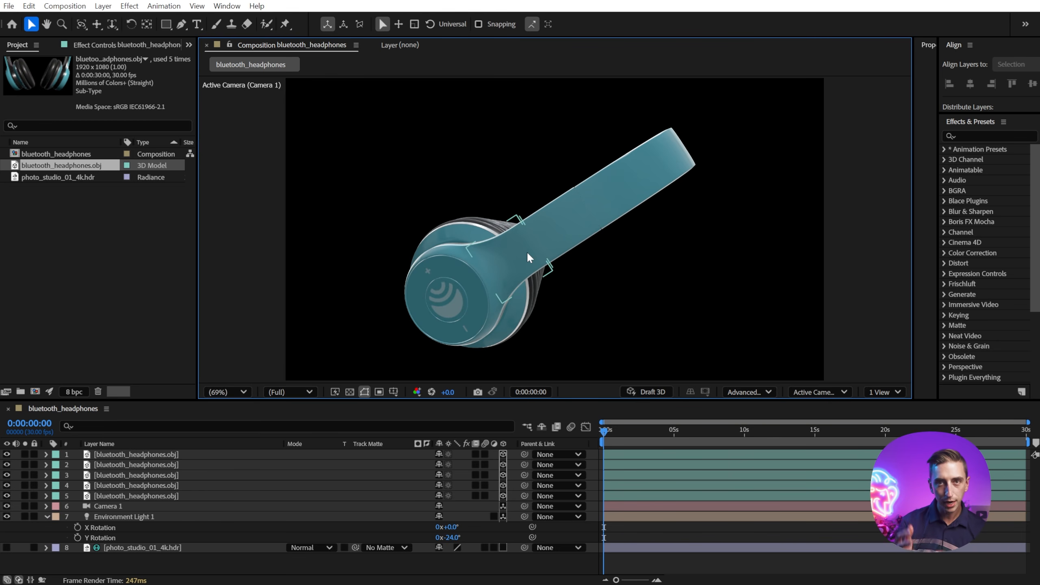
click(112, 24)
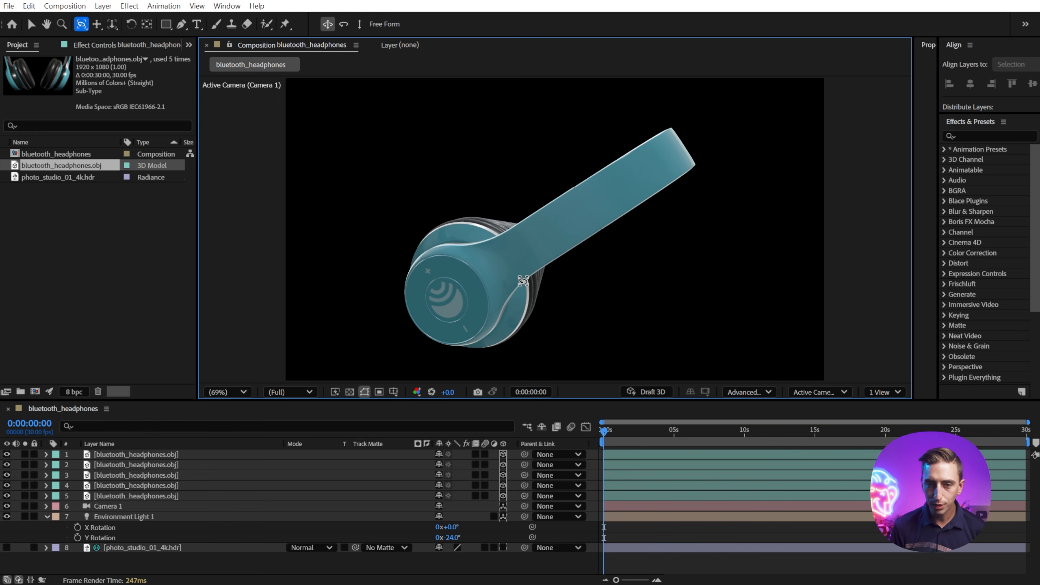
drag(527, 281, 535, 266)
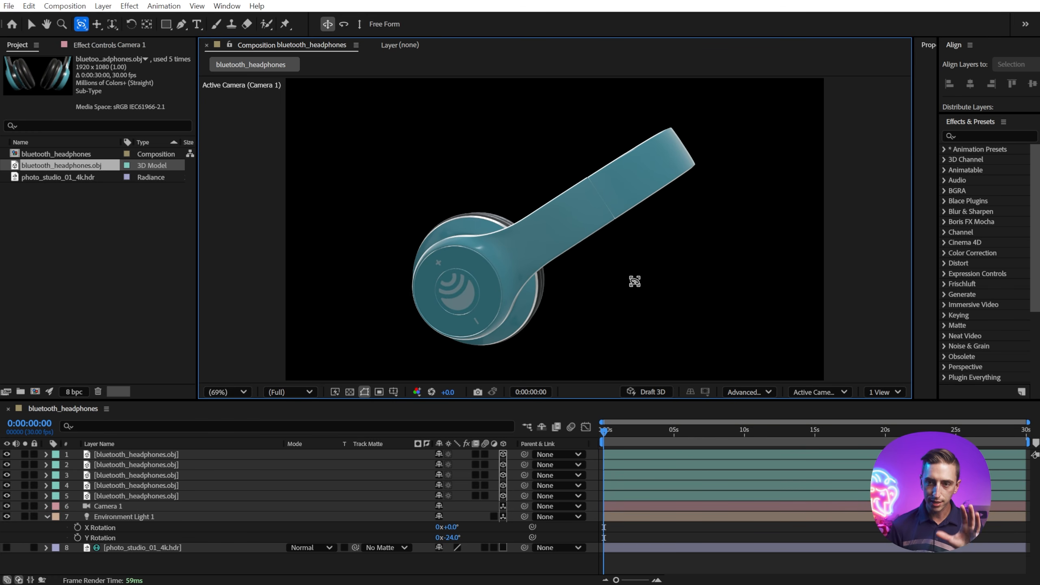
drag(902, 138, 743, 140)
Rename the headphones layers Headphones 1 through Headphones 5, numbering from the original to the rearmost copy
key(v)
click(377, 275)
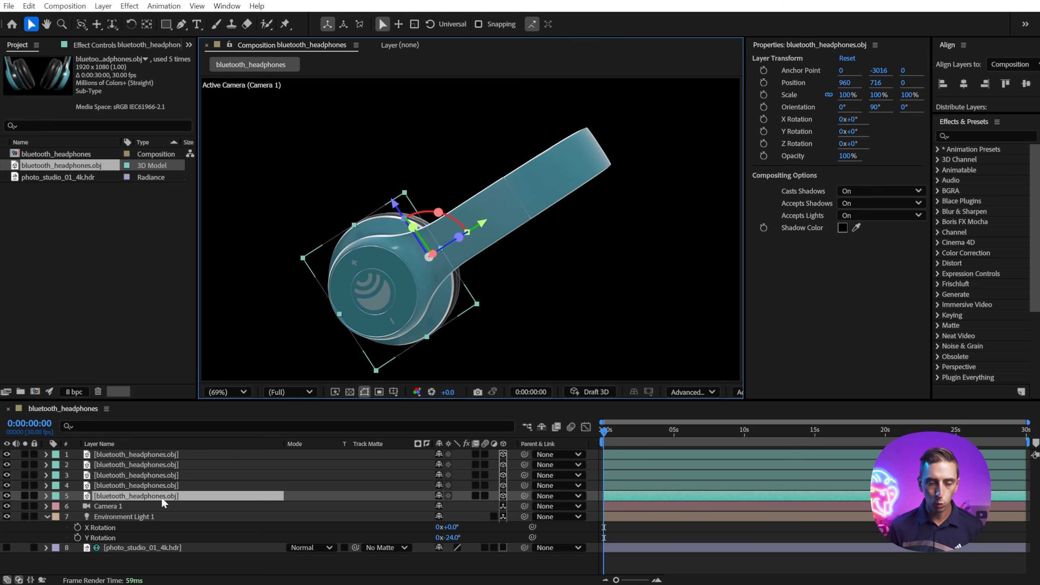
key(Return)
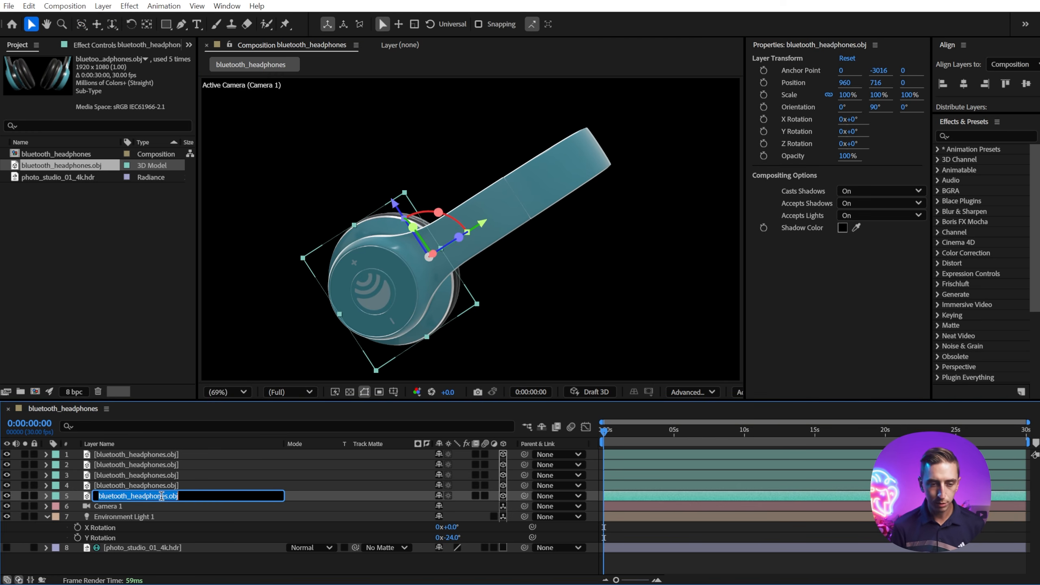
text(Headphones)
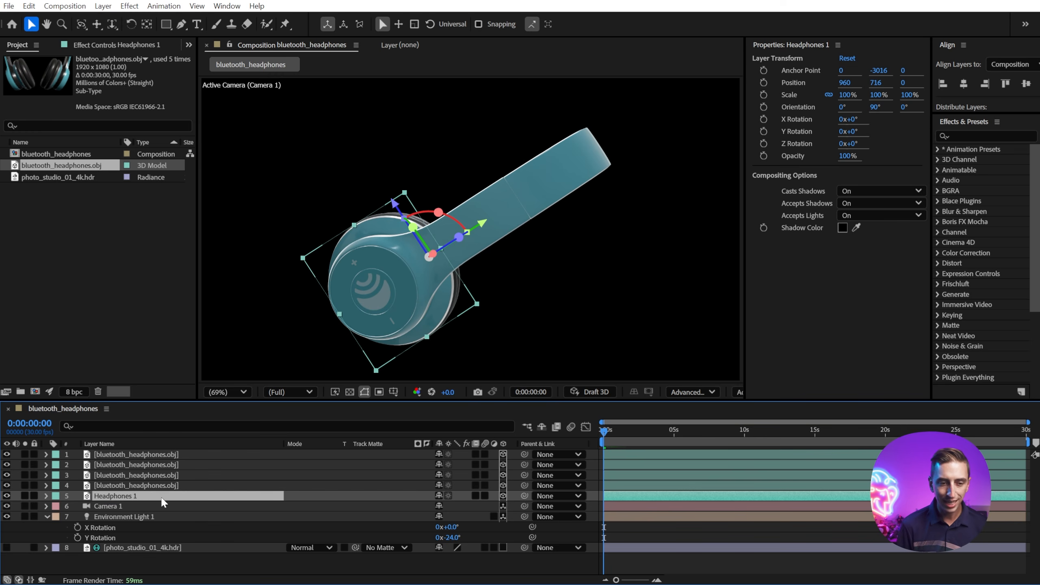
text( 1)
click(141, 485)
key(Return)
text(Headphones 5)
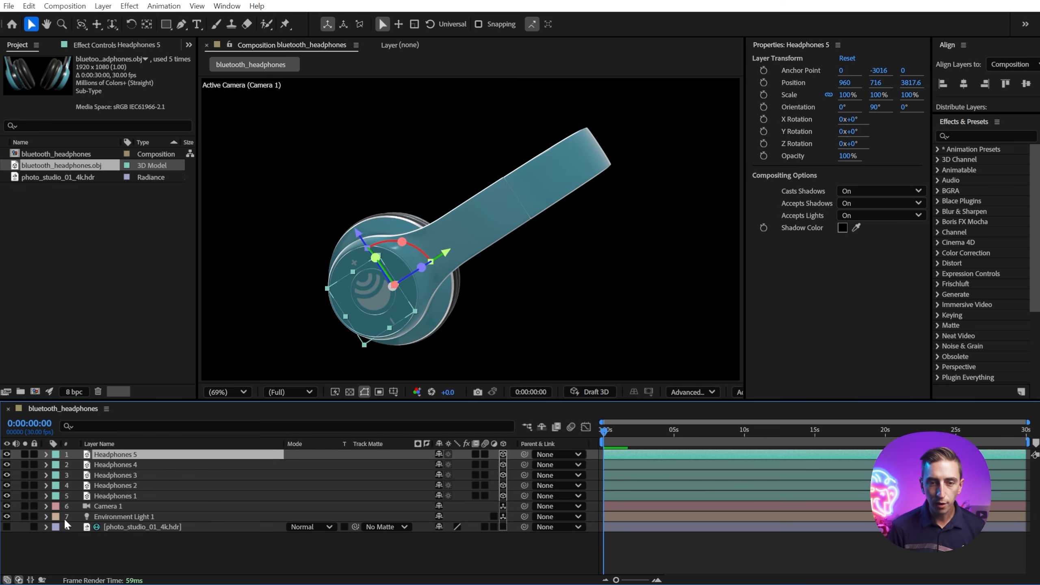
Set starting keyframes for Camera 1's Point of Interest, Position and Z Rotation at 0 seconds, and collapse its properties
click(134, 511)
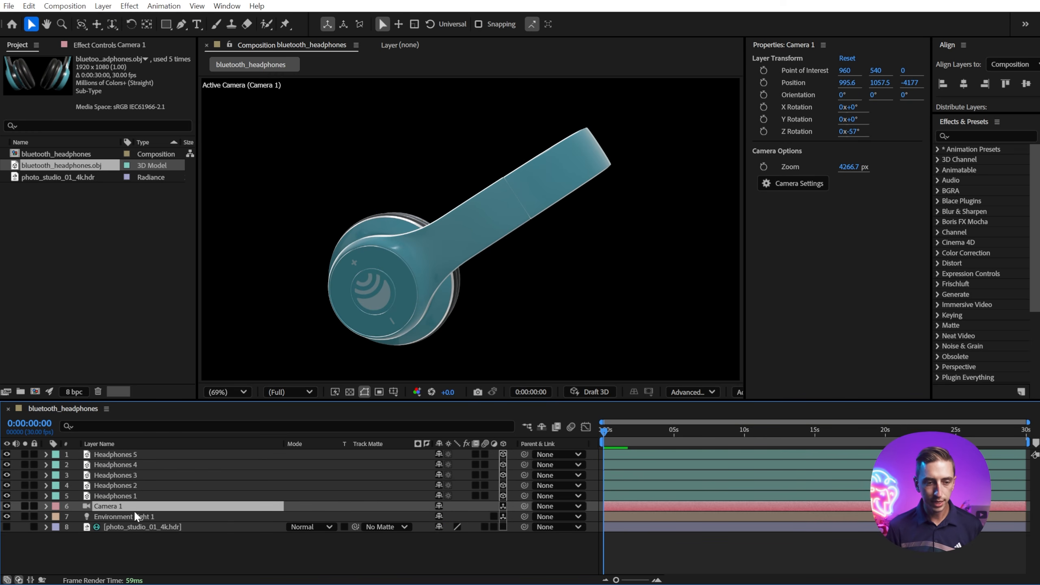
key(u)
click(114, 495)
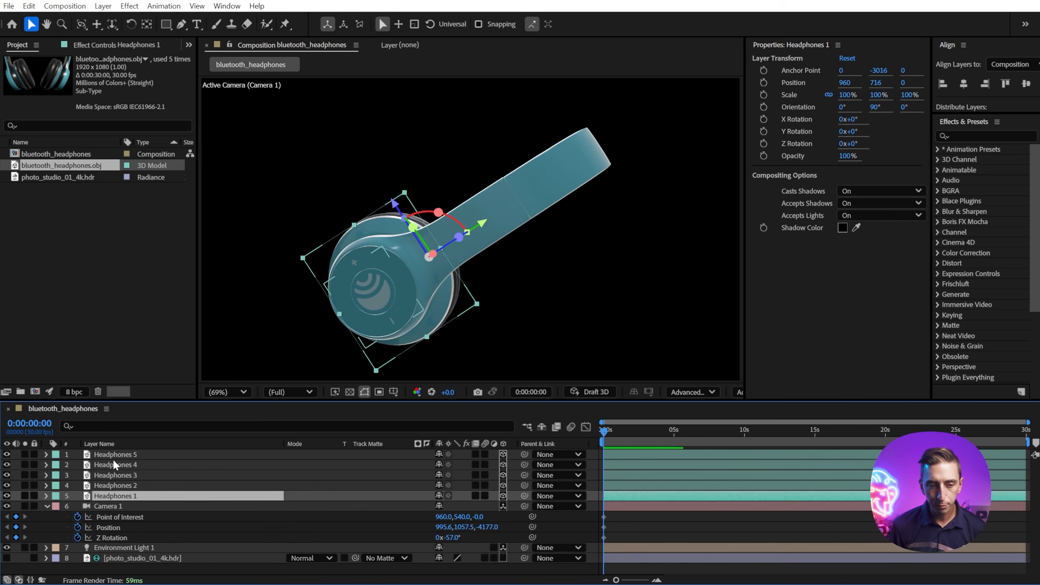
shift+click(112, 456)
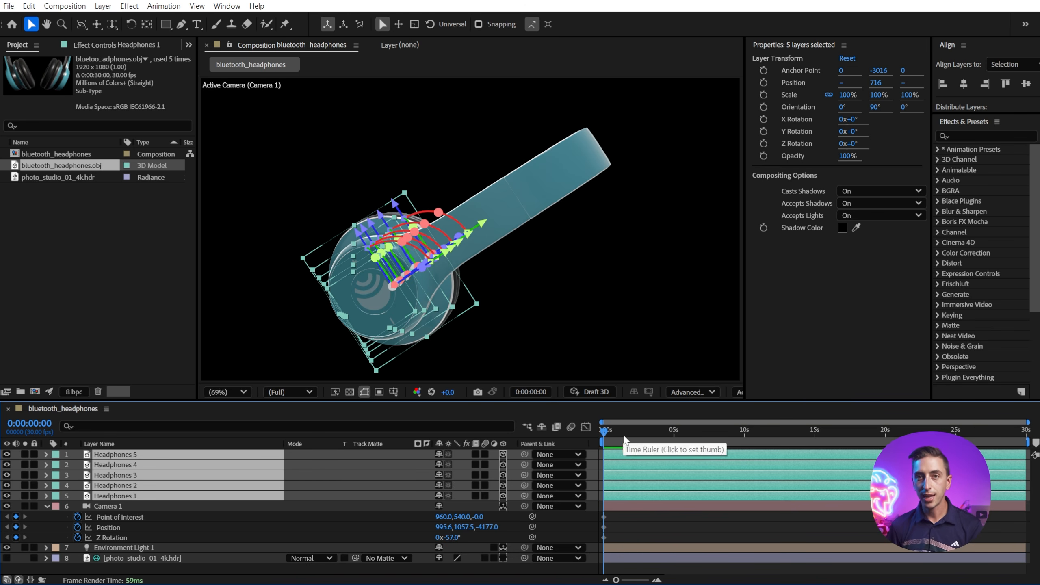
click(46, 506)
click(695, 543)
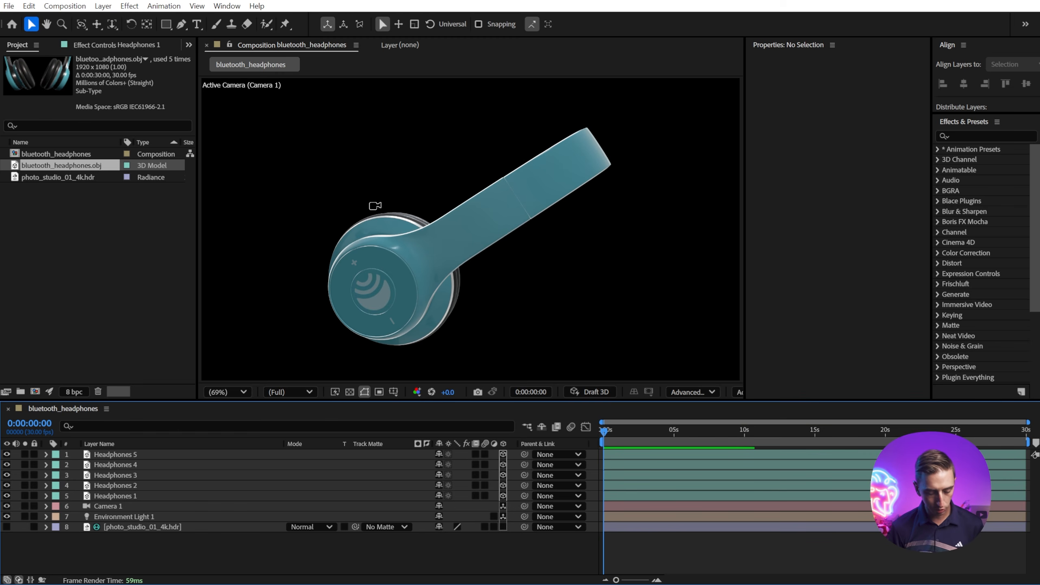
Add a 3D null layer named Headphones Controller 1 directly above the Headphones 1 layer
key(ctrl+alt+shift+y)
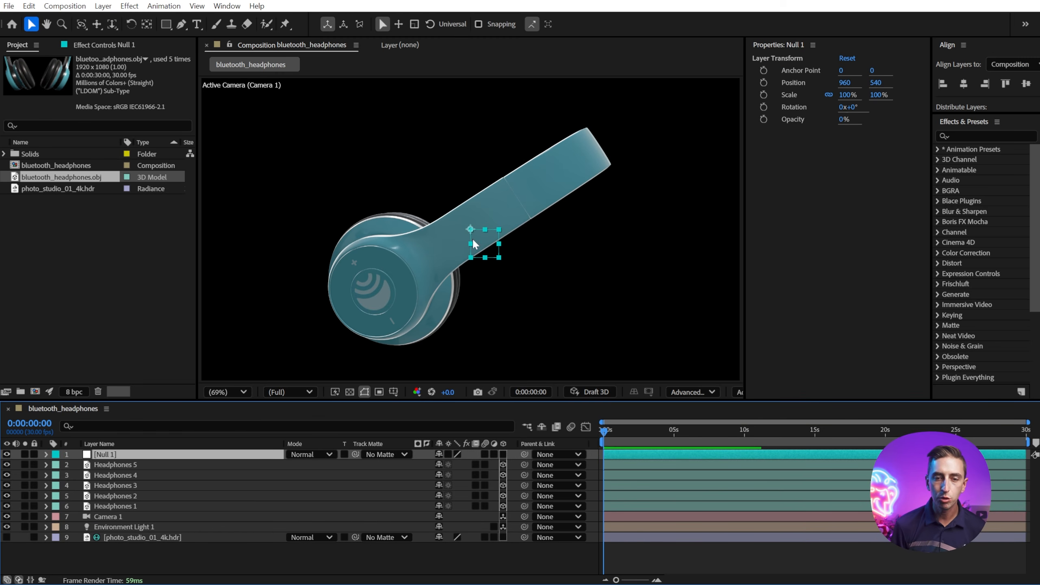
key(Return)
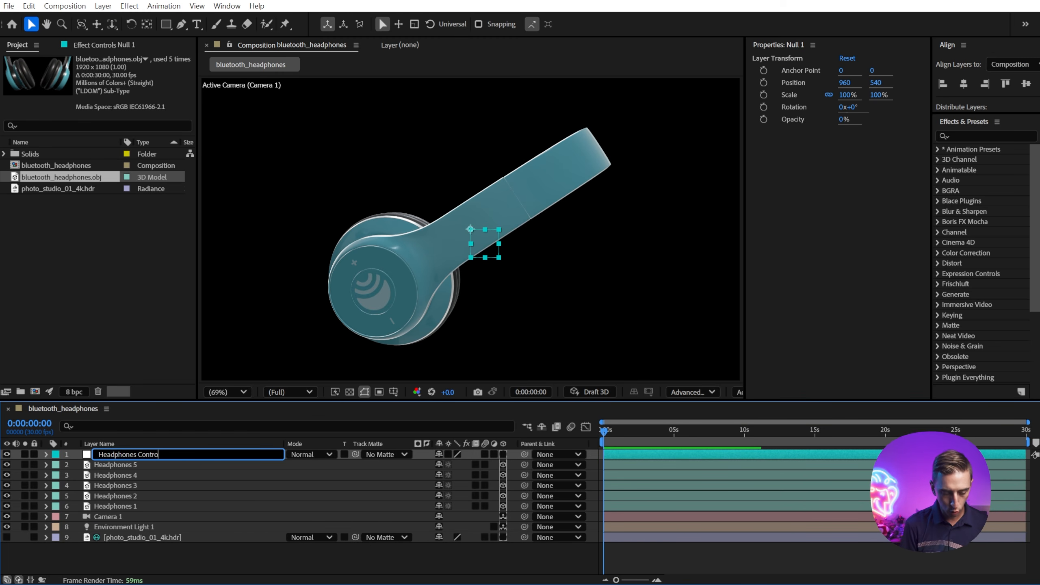
text(Headphones Controller 1)
key(Return)
drag(106, 452, 120, 503)
click(122, 505)
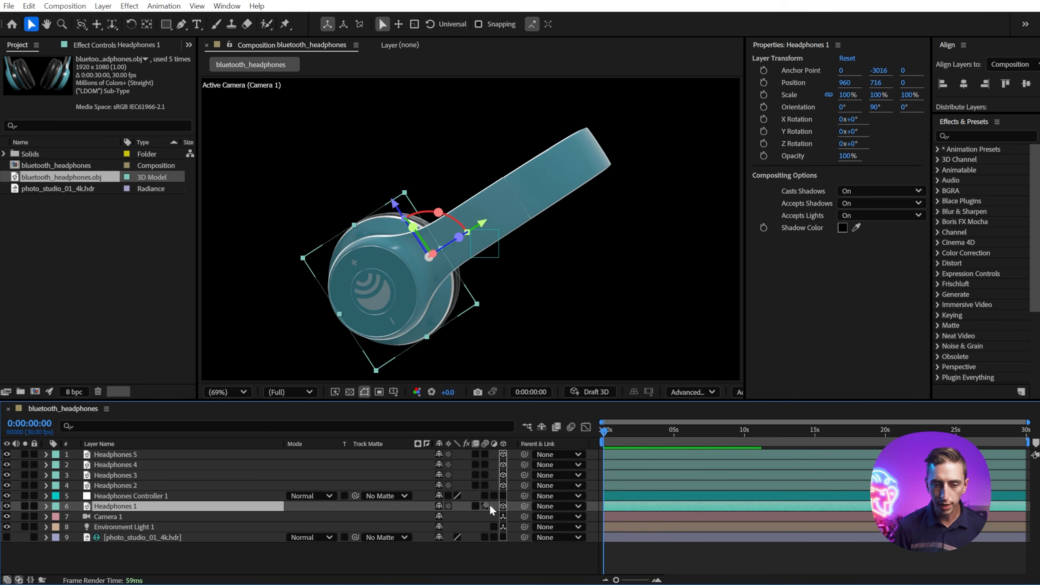
click(502, 497)
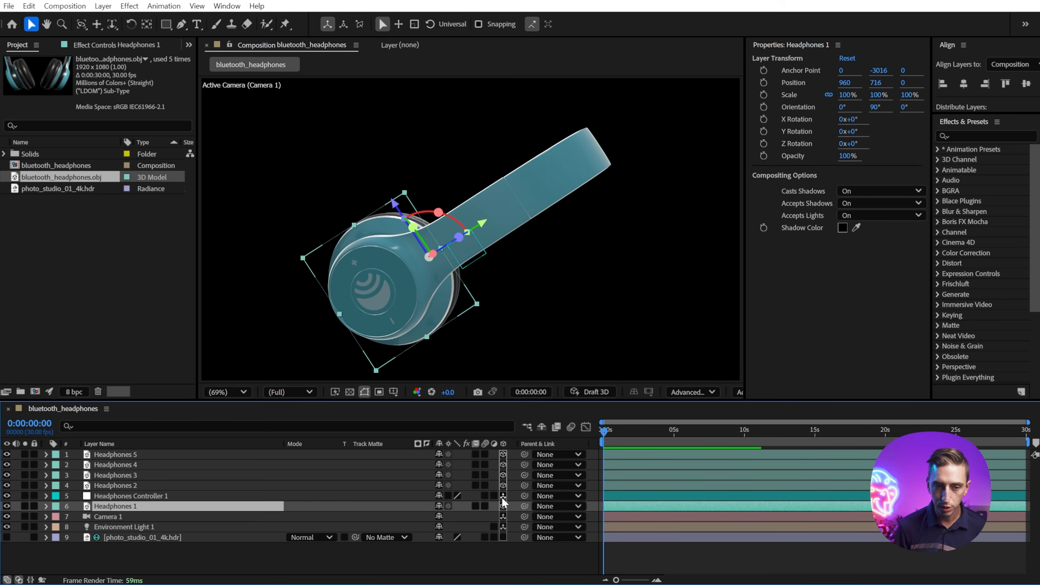
Snap Headphones Controller 1 to the location of Headphones 1 by temporarily parenting it, and set its parent back to None
click(146, 495)
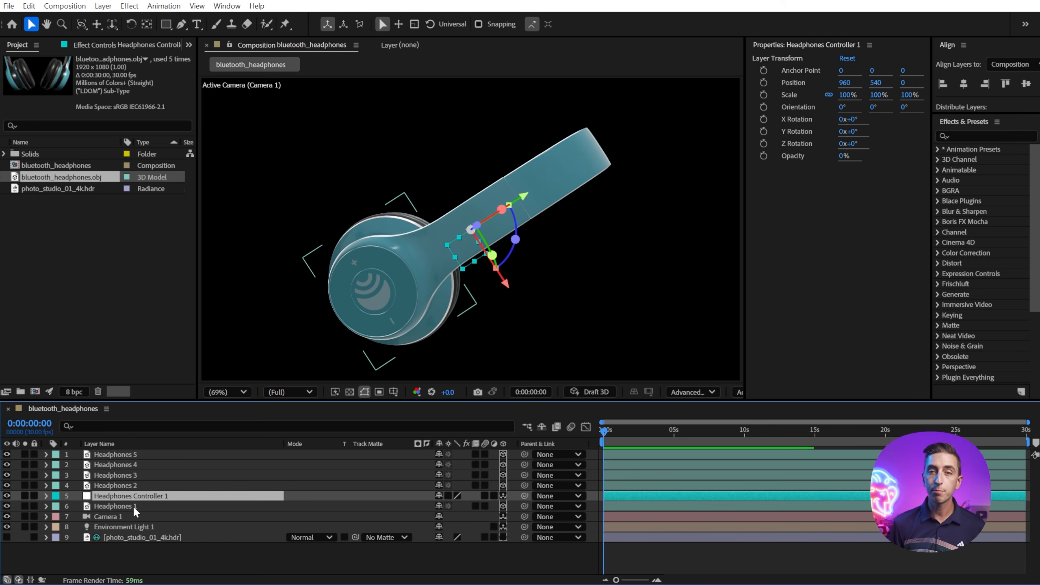
click(133, 506)
click(142, 499)
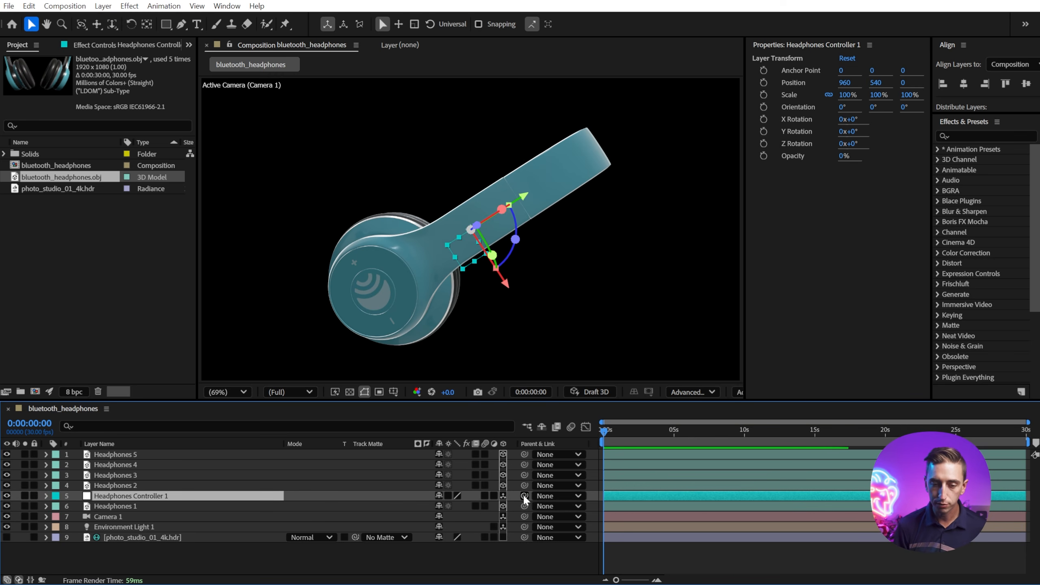
drag(524, 496, 133, 507)
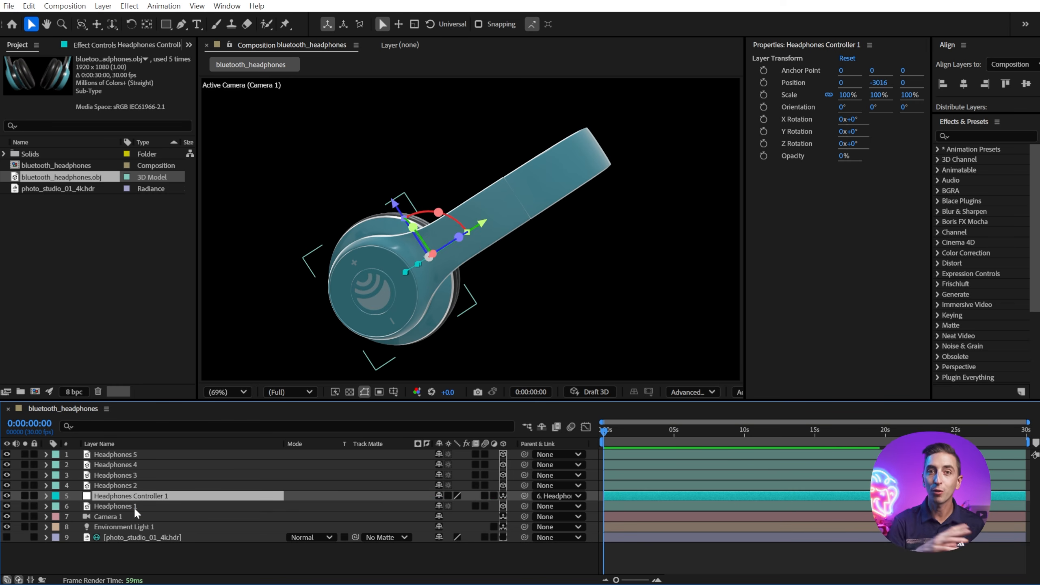
click(561, 496)
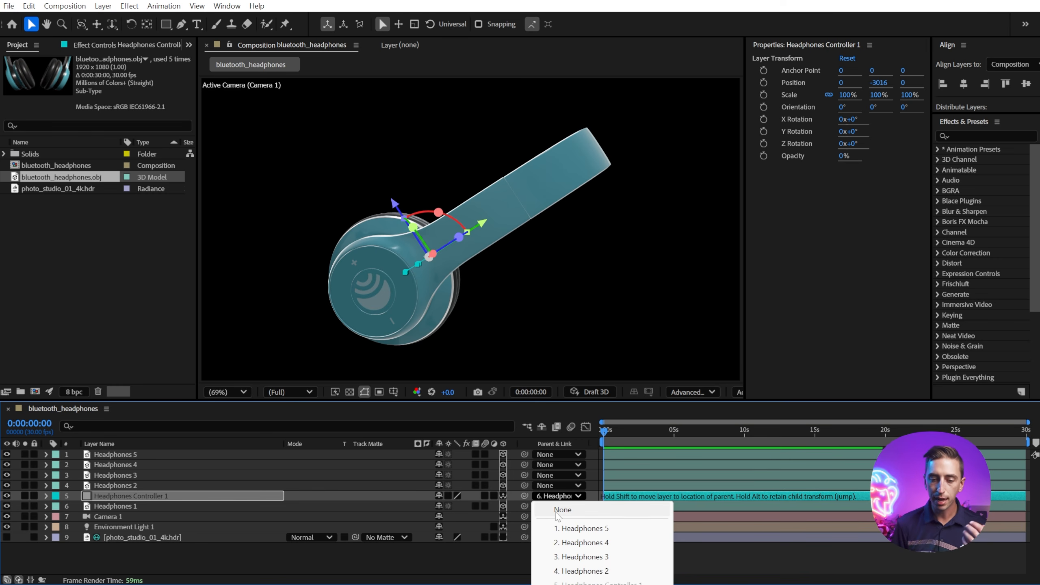
click(557, 509)
Parent the Headphones 1 layer to Headphones Controller 1
click(143, 507)
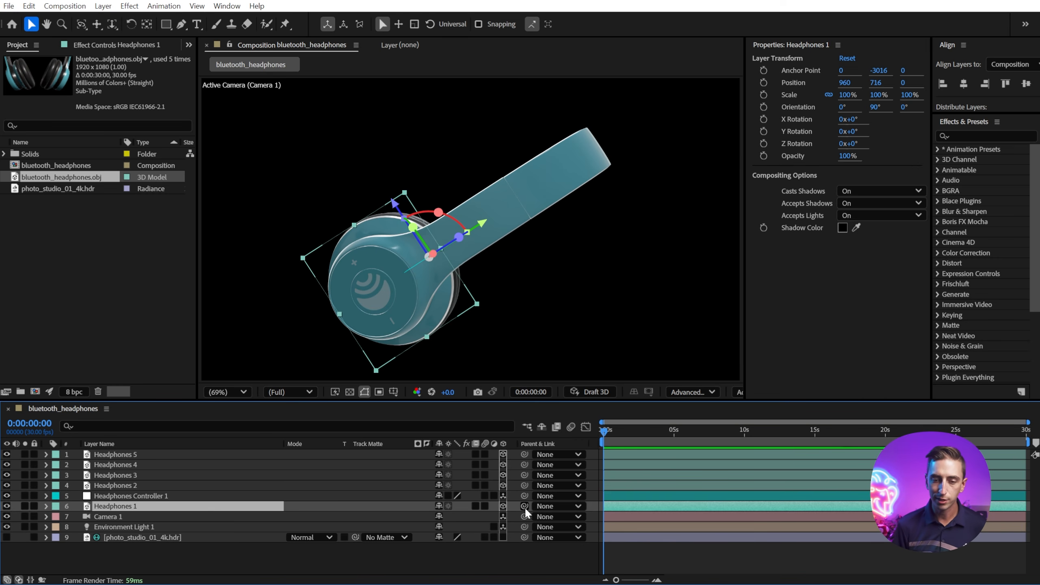
drag(525, 506, 198, 501)
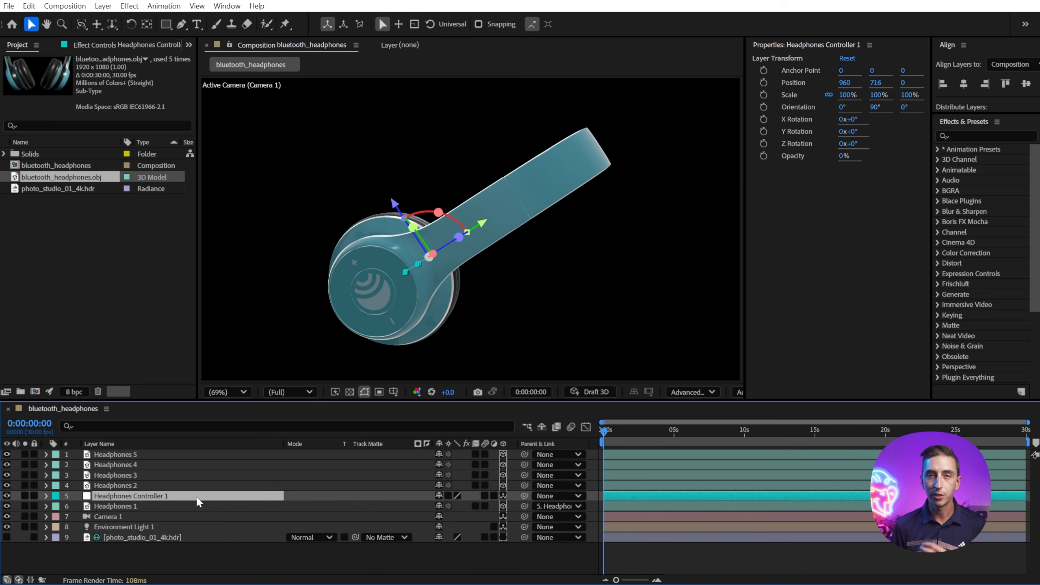
Try moving Headphones Controller 1 freely in the view and Headphones 1 to a Y position of -150, undoing both moves
drag(413, 228, 487, 288)
key(ctrl+z)
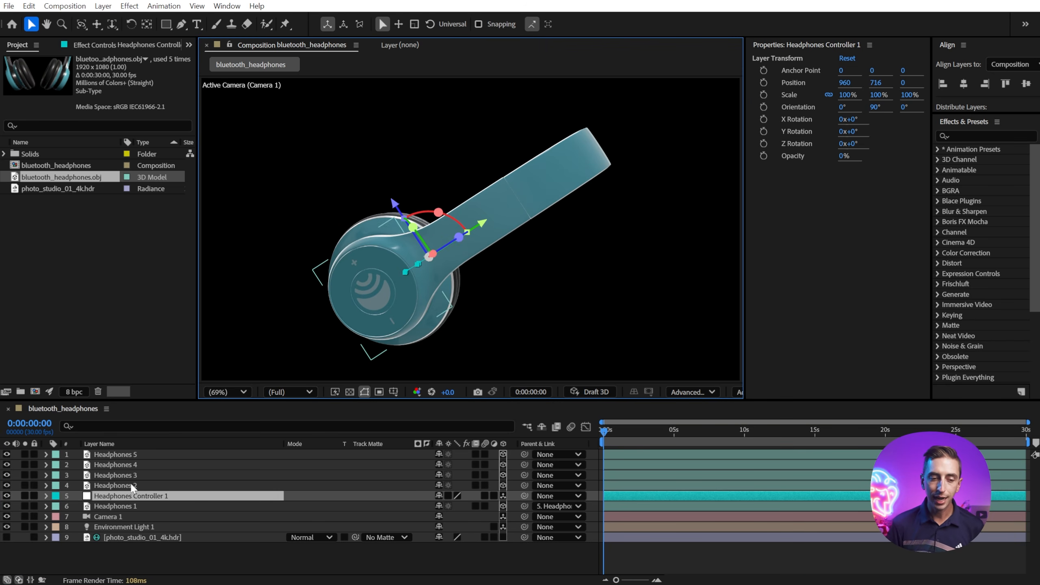
click(133, 506)
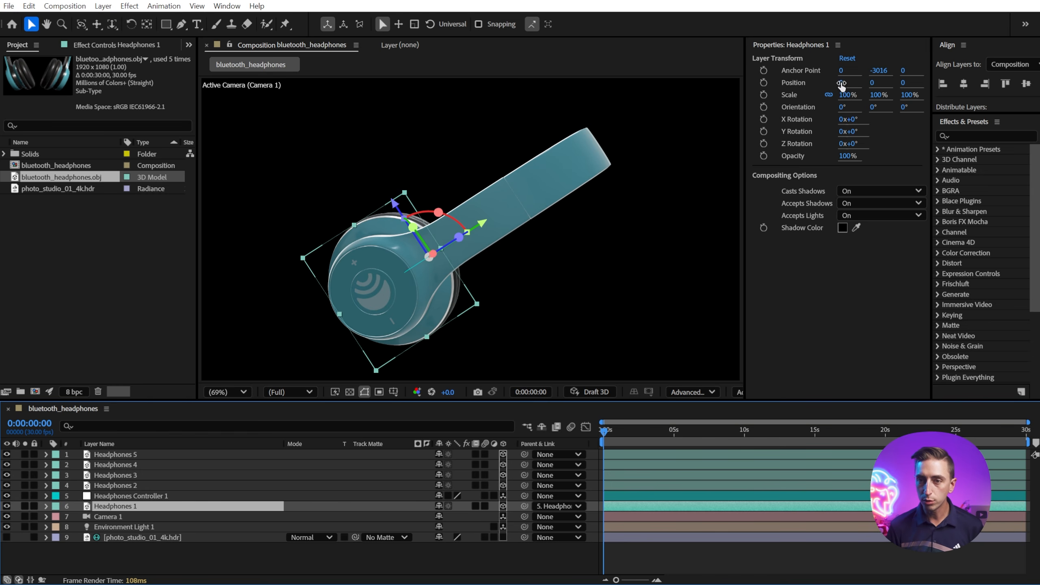
drag(872, 84, 682, 209)
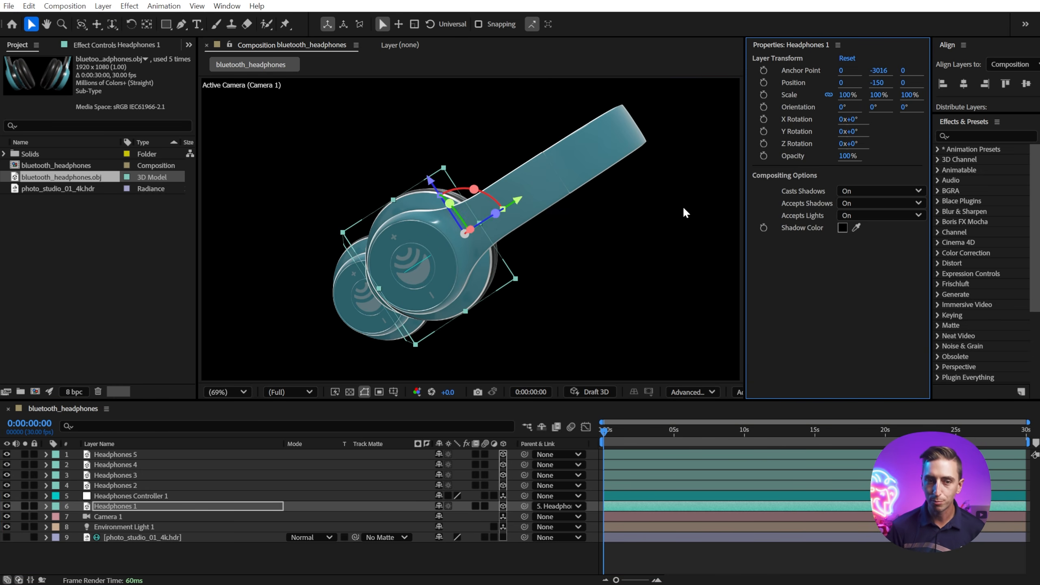
key(ctrl+z)
Duplicate Headphones Controller 1 above Headphones 2, snap the copy to Headphones 2 by temporary parenting, and parent Headphones 2 to it
click(184, 498)
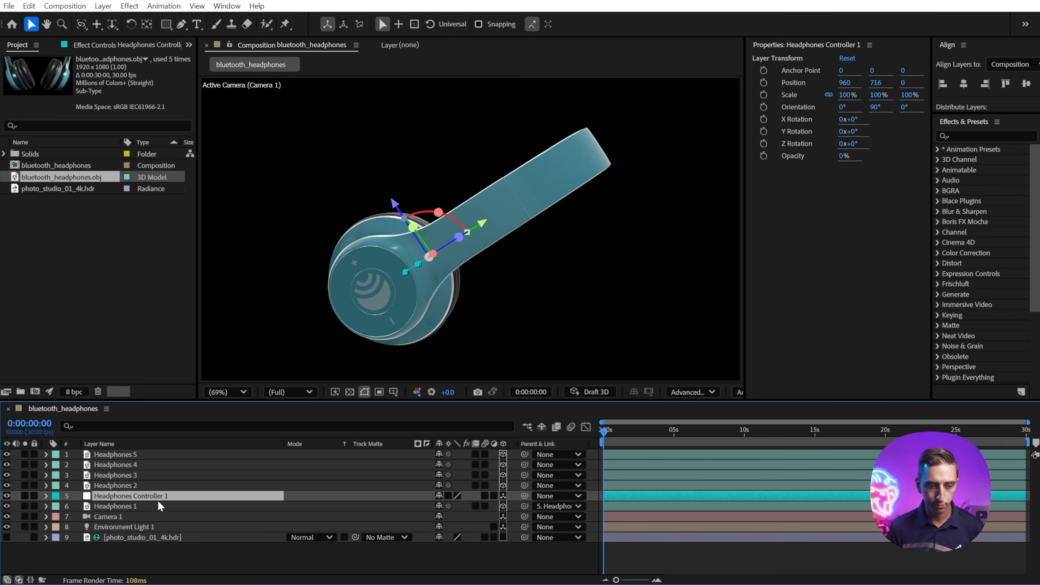
key(ctrl+d)
drag(157, 499, 142, 485)
mouse_move(524, 486)
mouse_down()
mouse_move(525, 496)
mouse_move(522, 485)
mouse_up()
click(546, 484)
click(545, 489)
Duplicate Headphones Controller 2 above Headphones 3, snap the copy to Headphones 3 by temporary parenting, and parent Headphones 3 to it
key(ctrl+d)
drag(207, 485, 204, 474)
drag(522, 475, 524, 485)
click(551, 475)
click(561, 488)
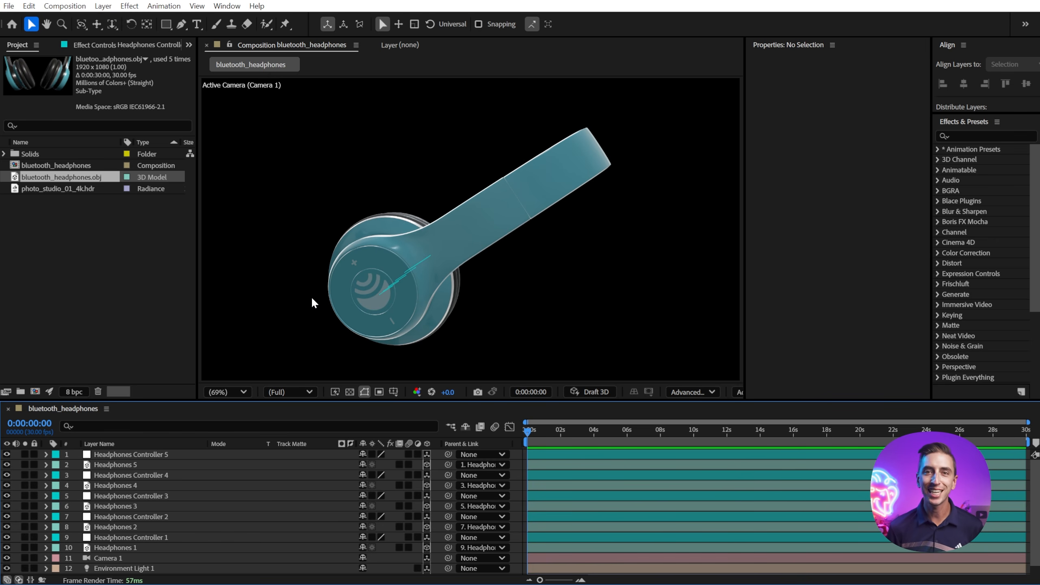
Set a starting X Rotation keyframe at 0 seconds on all five Headphones Controller layers and collapse their properties
click(134, 454)
ctrl+click(137, 474)
ctrl+click(123, 495)
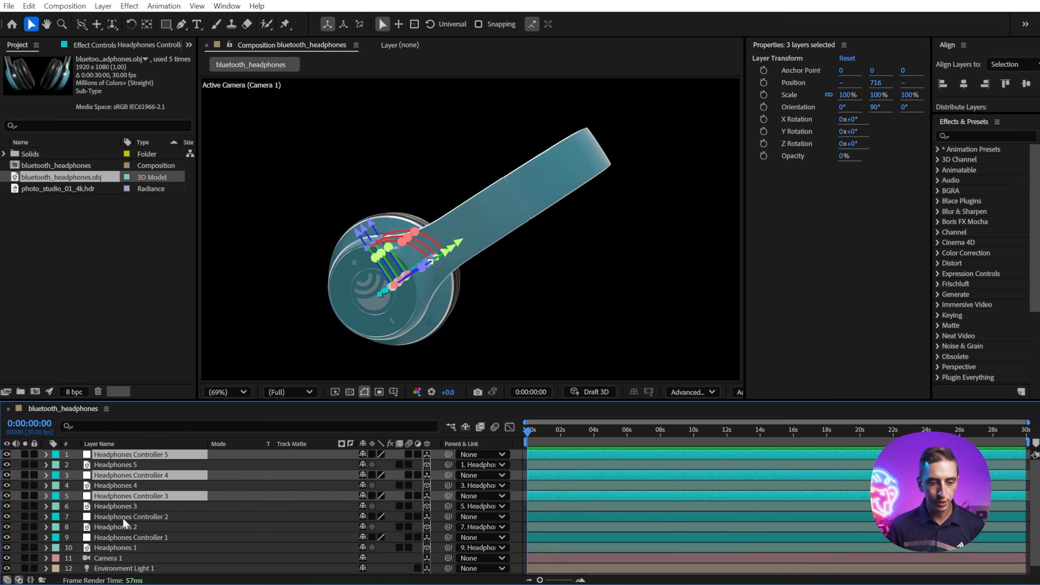
ctrl+click(122, 517)
ctrl+click(122, 537)
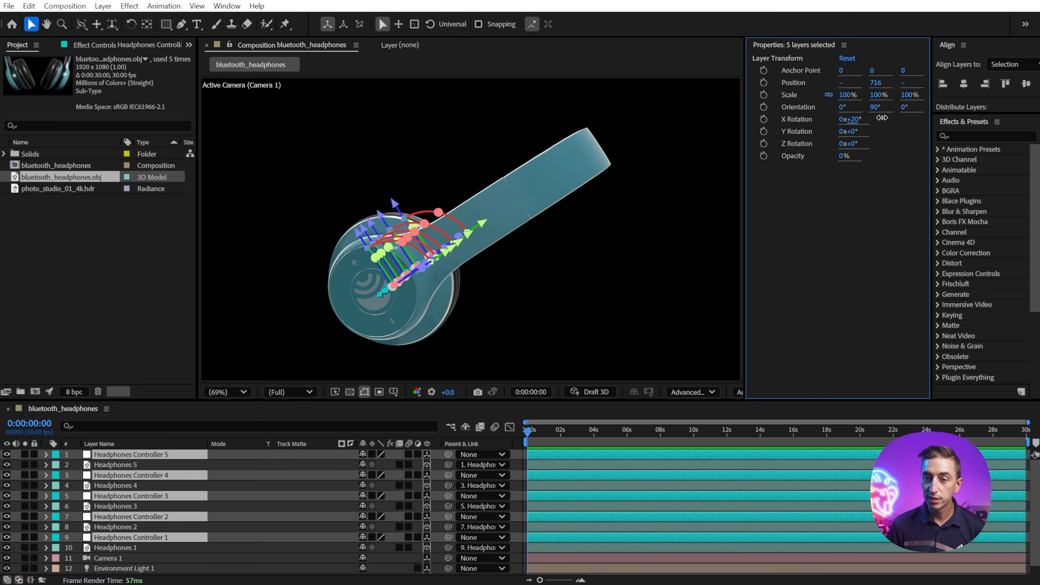
drag(849, 119, 881, 125)
key(ctrl+z)
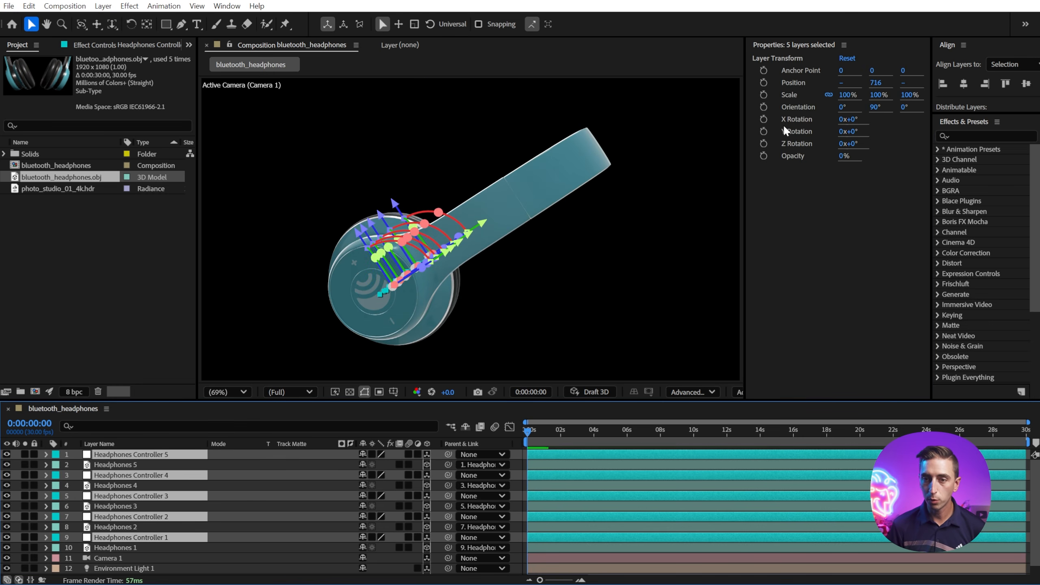
click(764, 119)
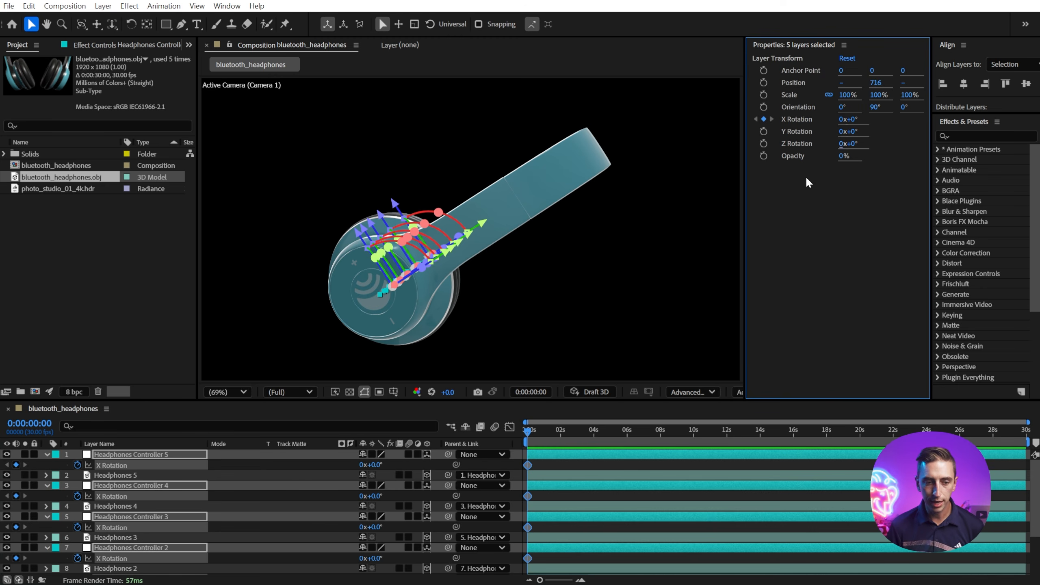
key(u)
Set starting Position and Y Rotation keyframes at 0 seconds on all five Headphones model layers
click(128, 467)
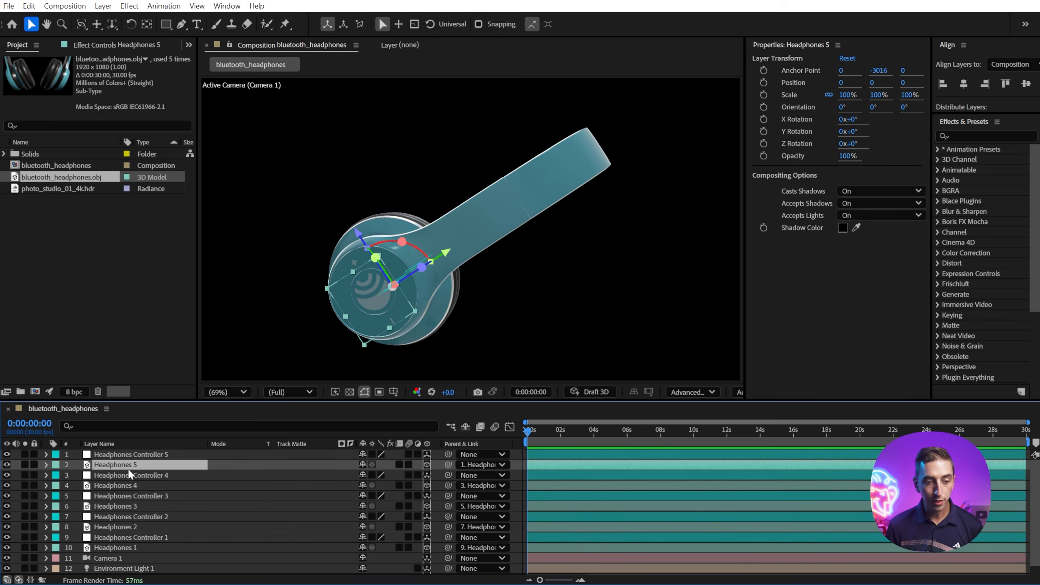
ctrl+click(131, 487)
ctrl+click(128, 506)
ctrl+click(127, 528)
ctrl+click(139, 547)
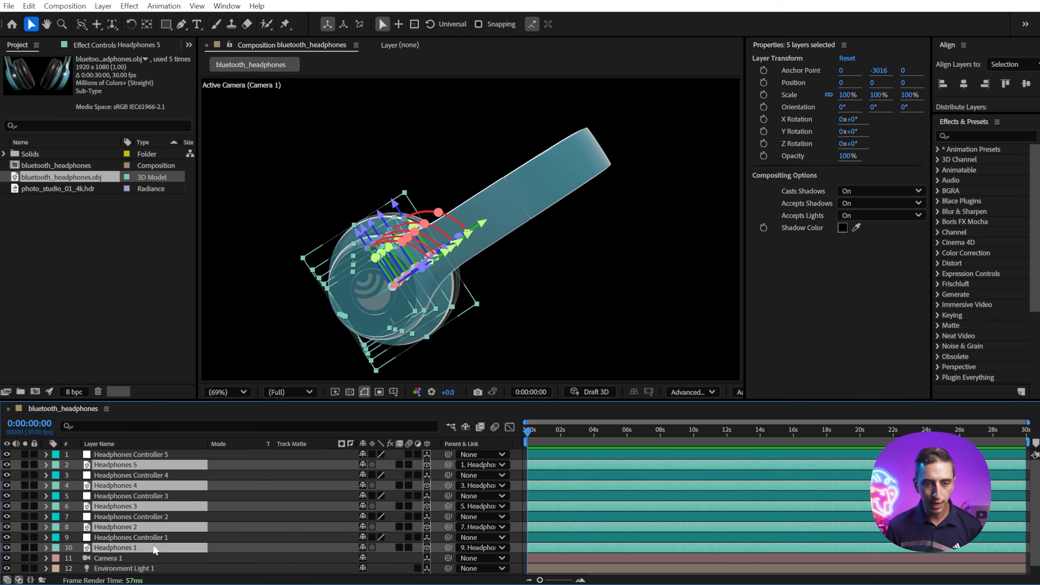
click(763, 82)
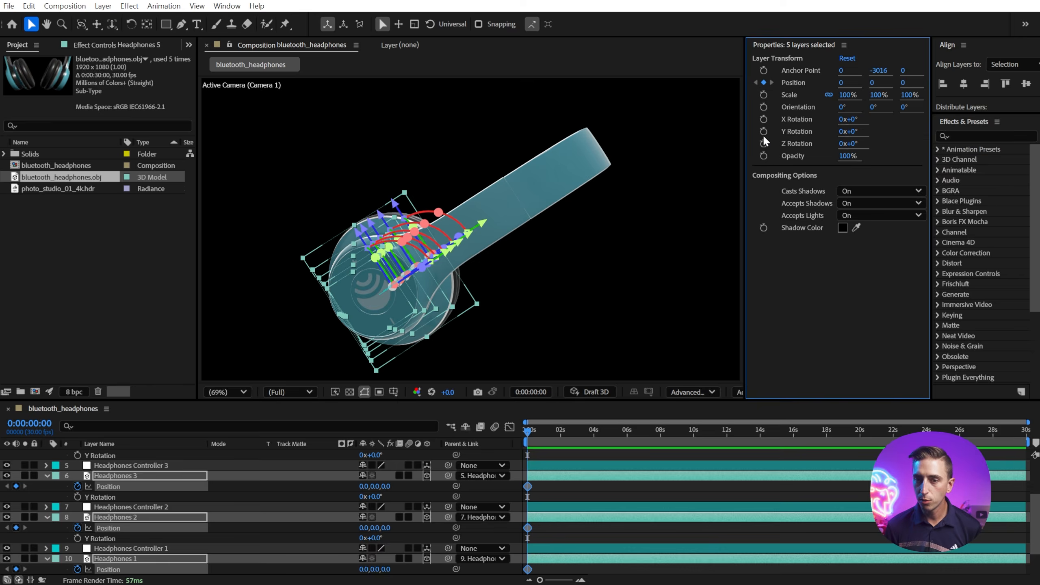
drag(851, 132, 938, 131)
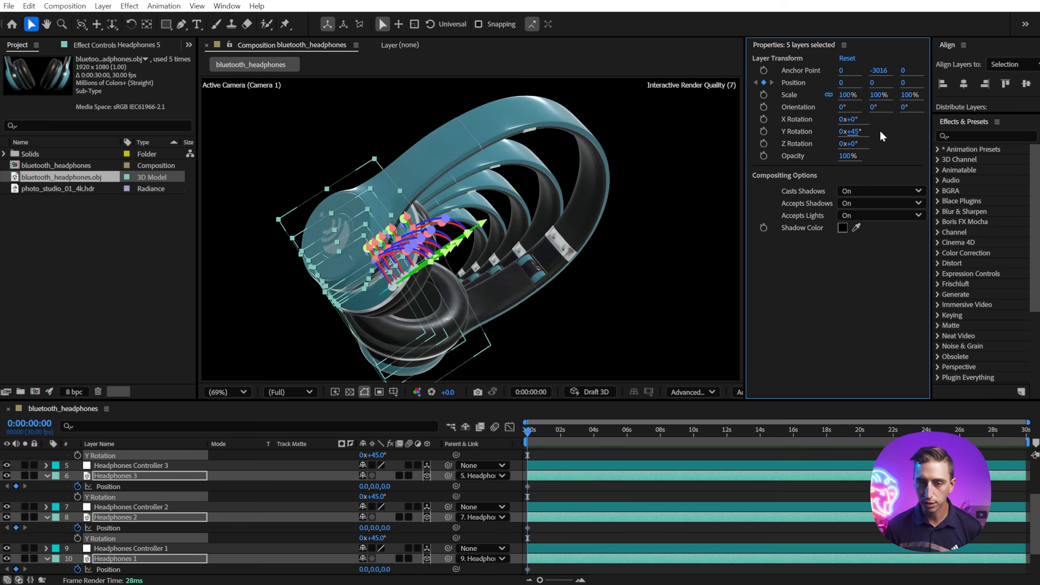
key(ctrl+z)
click(764, 131)
click(571, 480)
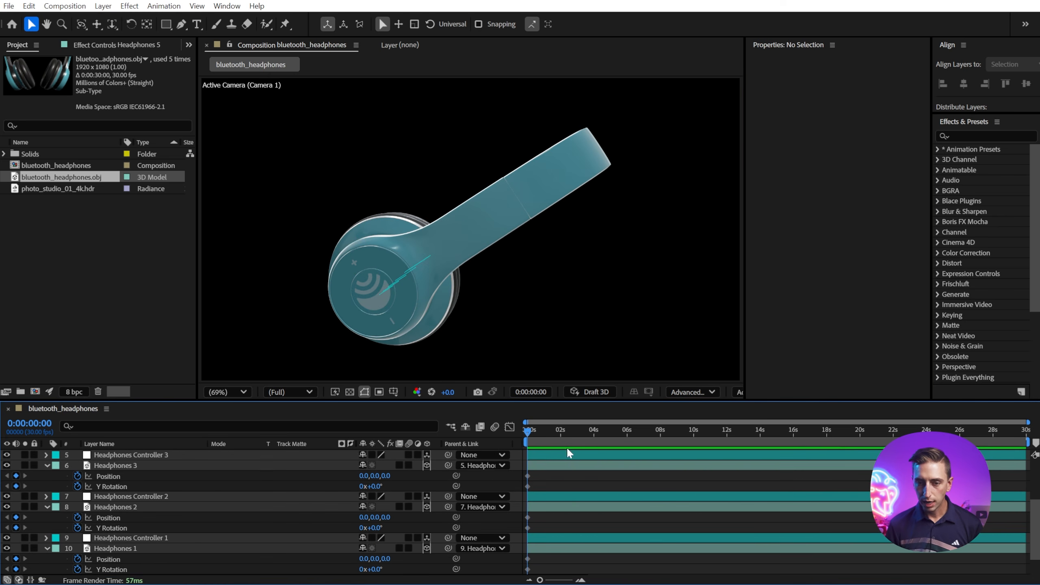
Move the current time to 0:00:05:00 in the timeline
drag(563, 433, 592, 438)
key(equal)
key(equal)
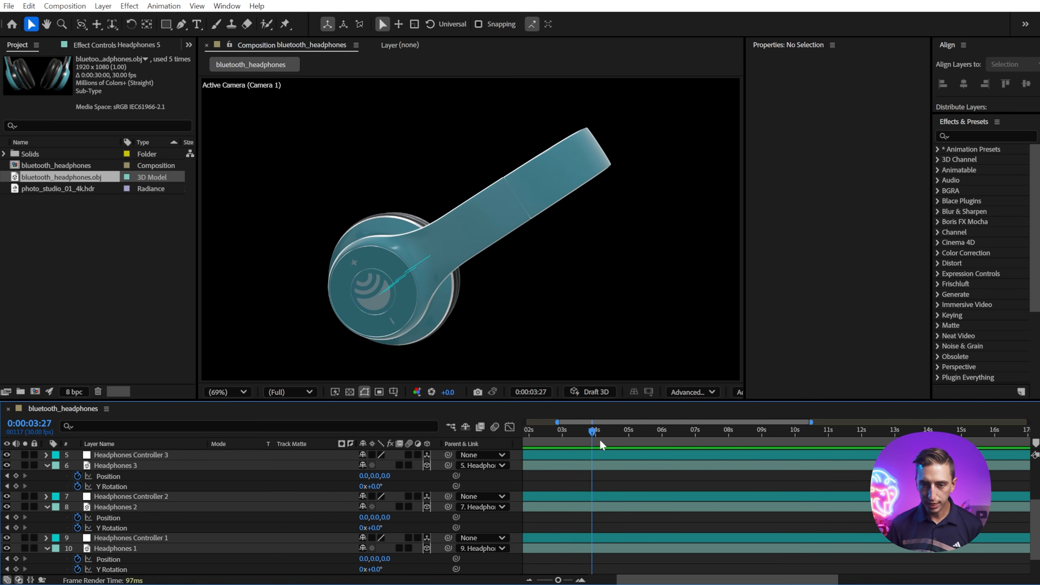
drag(662, 435, 665, 435)
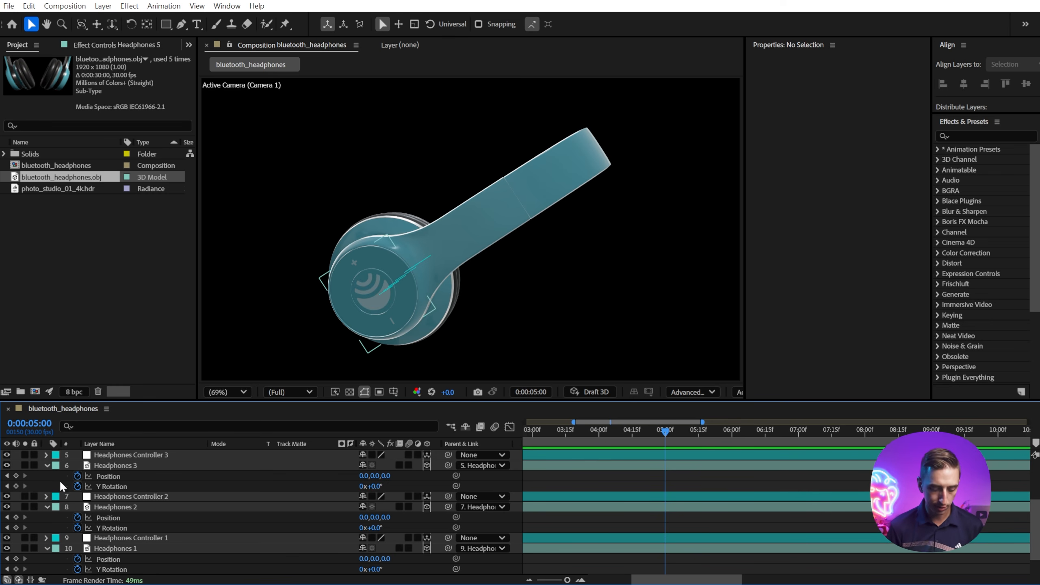
Collapse all layer properties and move Camera 1 to the top of the layer stack
key(u)
key(u)
click(116, 479)
click(129, 558)
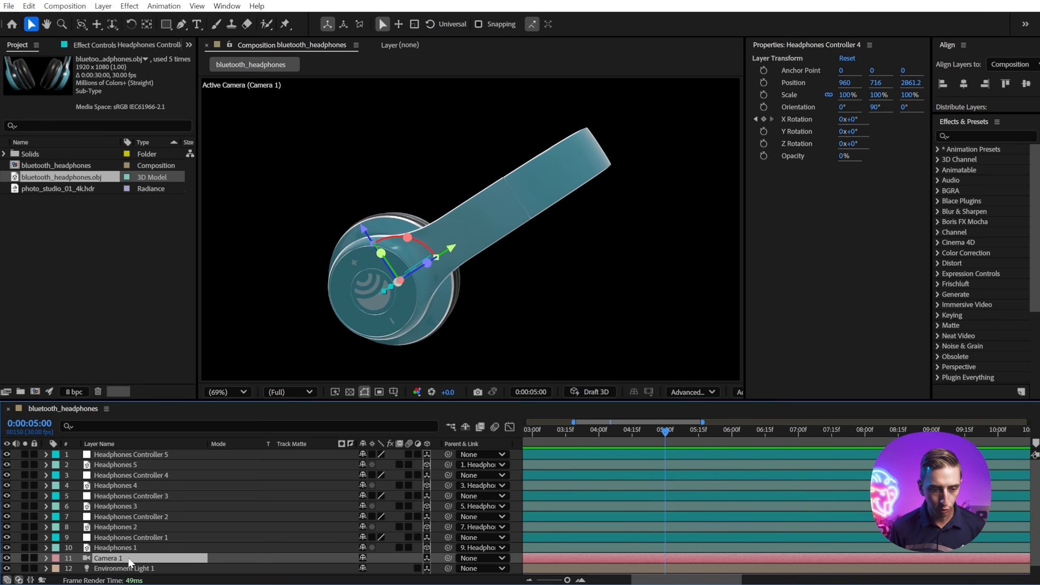
drag(129, 560, 135, 450)
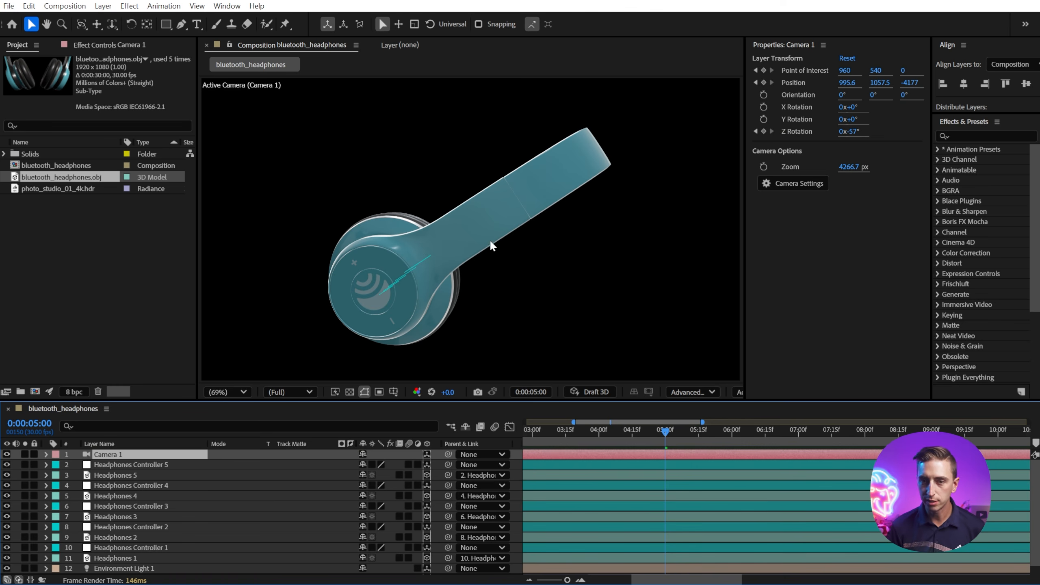
Try dollying Camera 1 back to a Z position of about -9518 at 5 seconds
key(c)
key(c)
key(c)
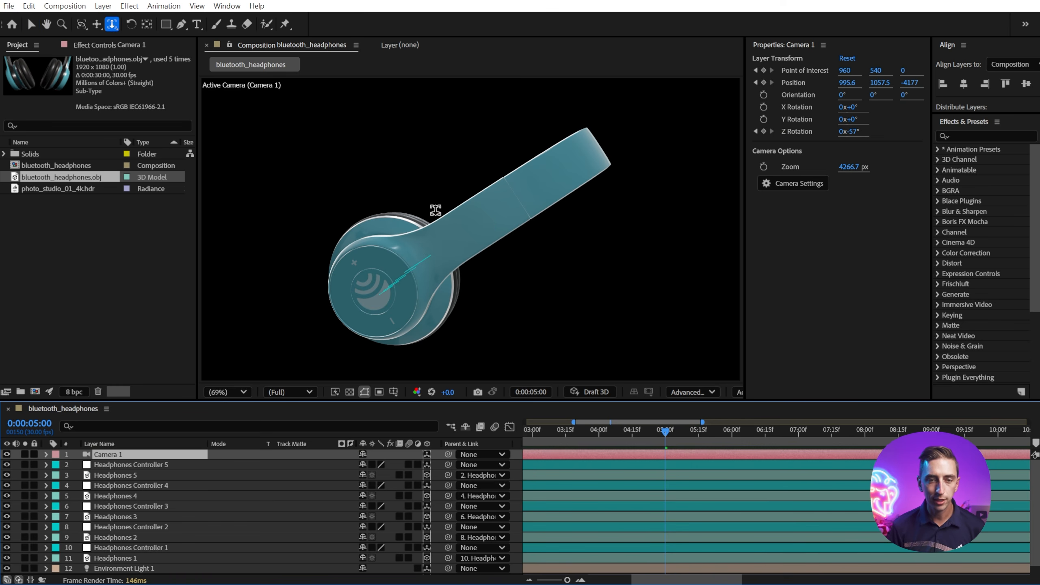
drag(471, 230, 349, 584)
drag(518, 232, 516, 260)
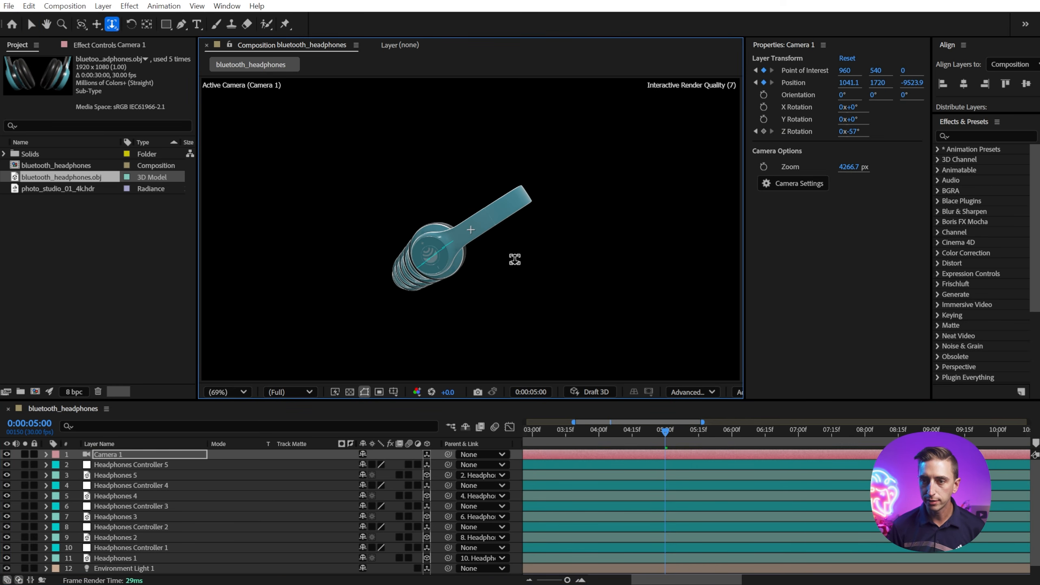
Reset Camera 1's Position to its default at 5 seconds
click(820, 76)
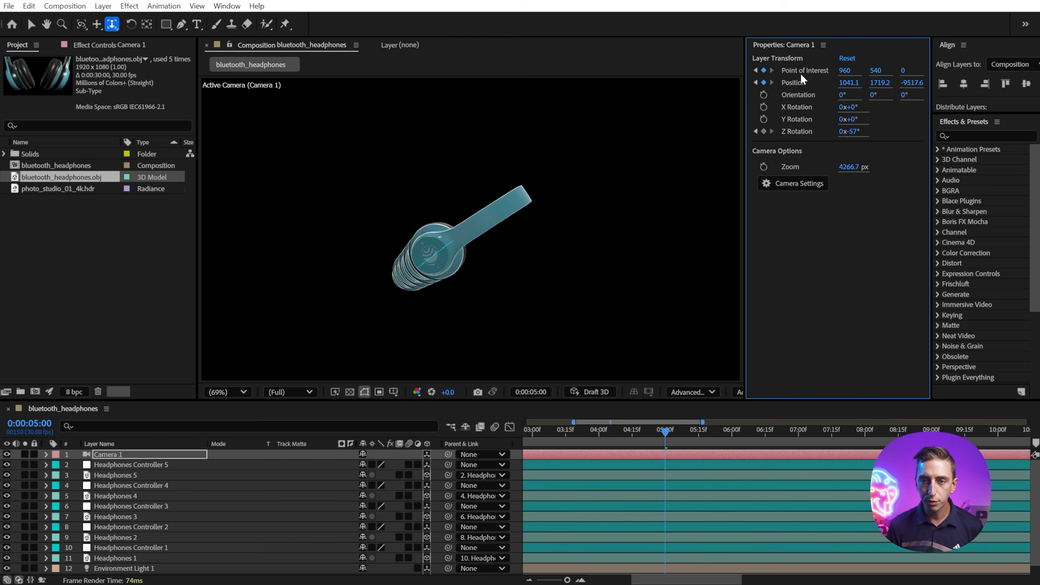
right_click(791, 83)
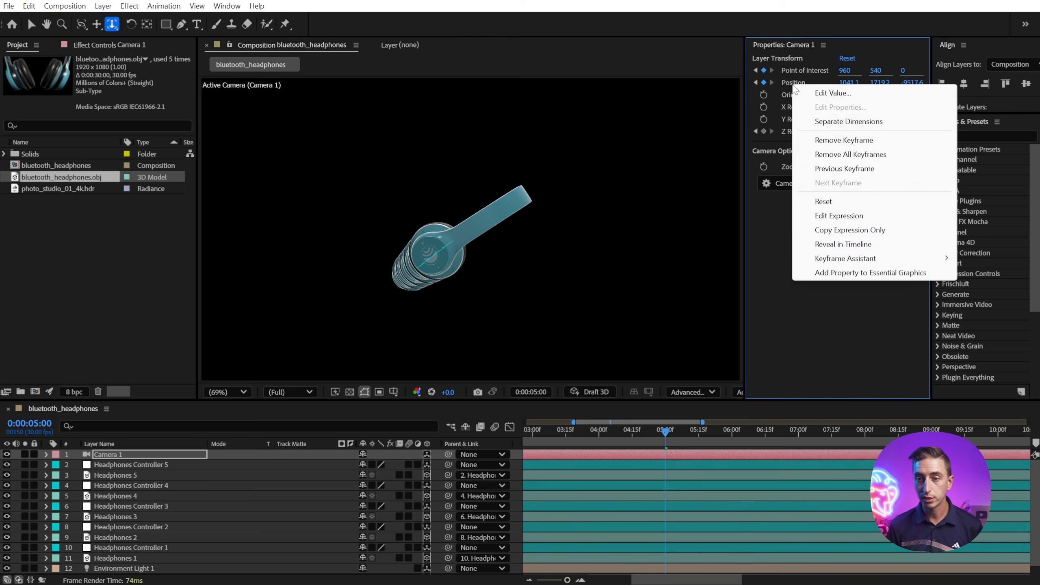
click(827, 201)
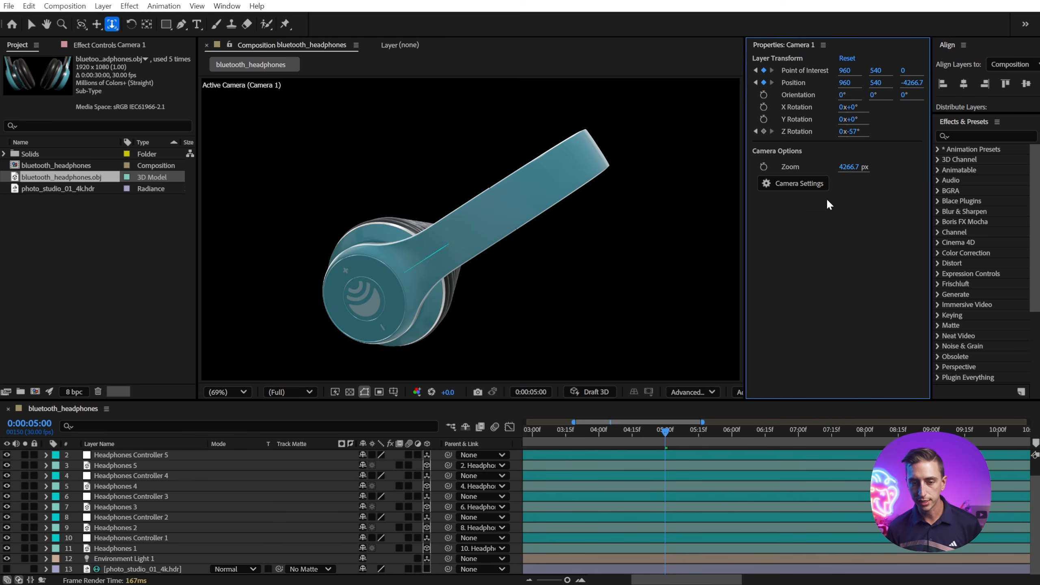
Reveal Camera 1's keyframed properties and set its Z Rotation to 0° at 5 seconds
key(u)
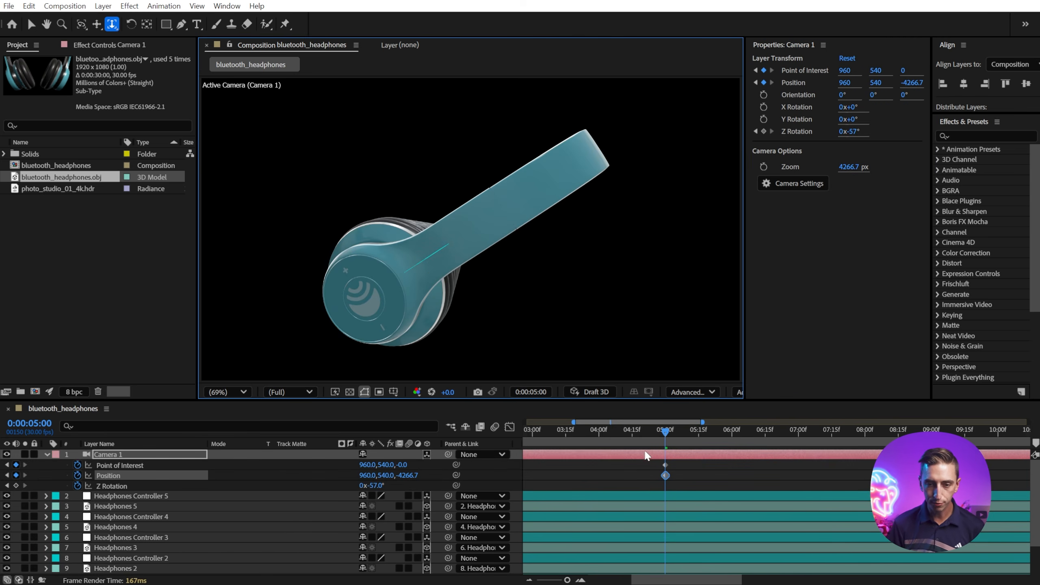
drag(657, 579, 576, 579)
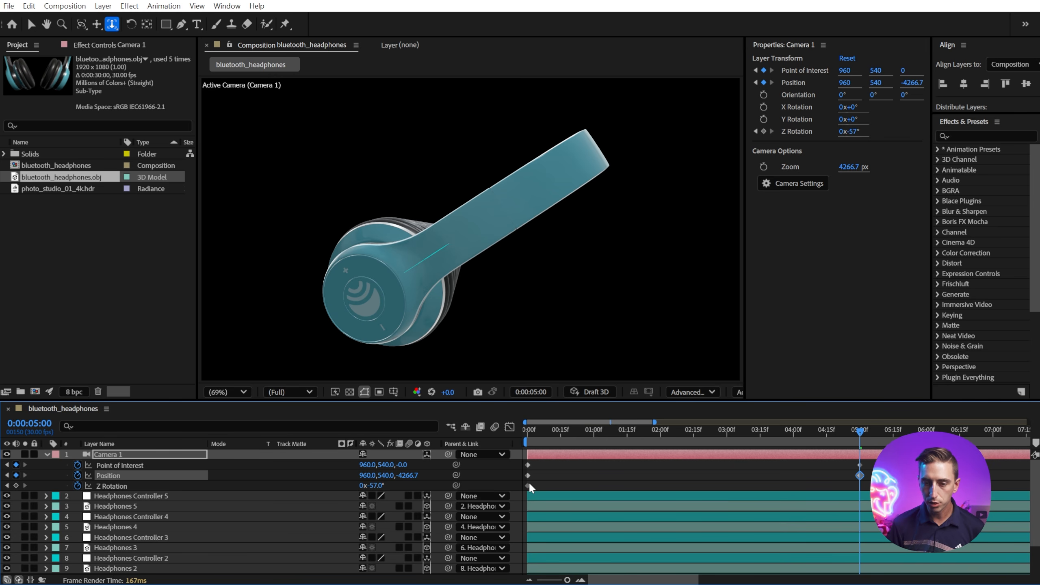
click(389, 488)
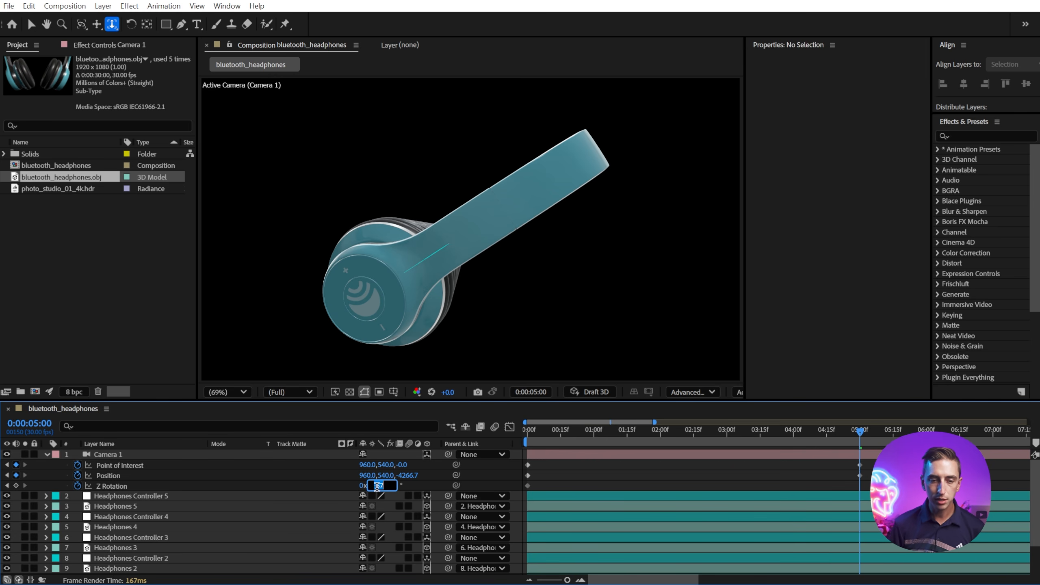
text(0)
key(Return)
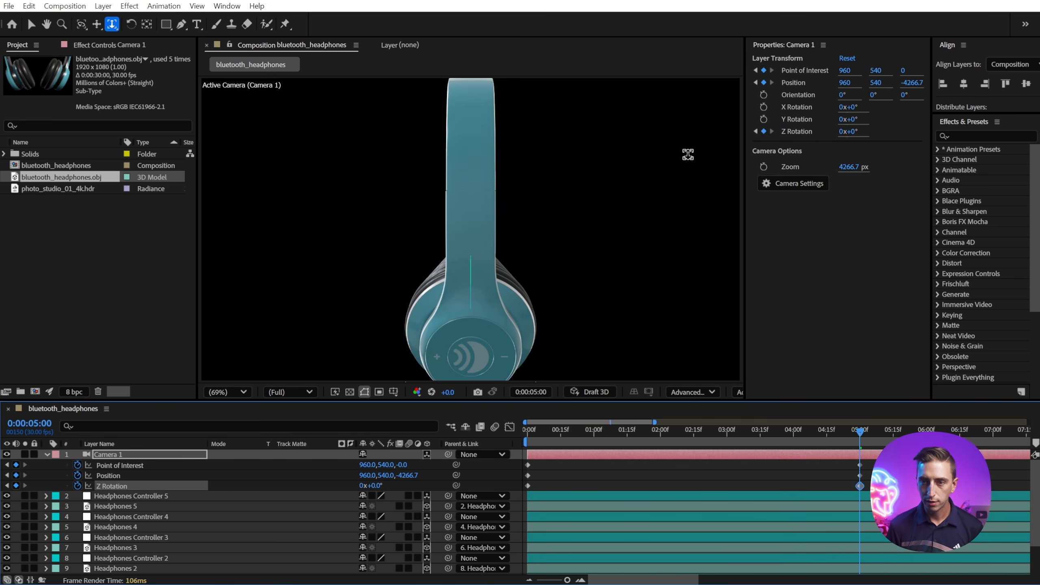
Pull Camera 1 back to a Z position of about -9738.7 and pan it vertically to Y 765 to centre the headphones
drag(913, 84, 129, 262)
drag(907, 82, 558, 228)
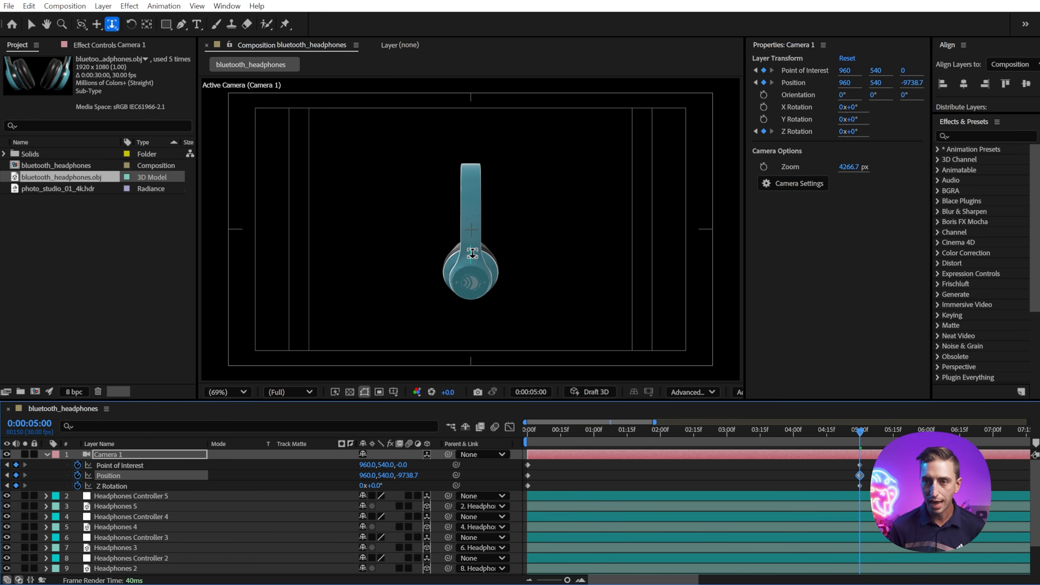
click(97, 25)
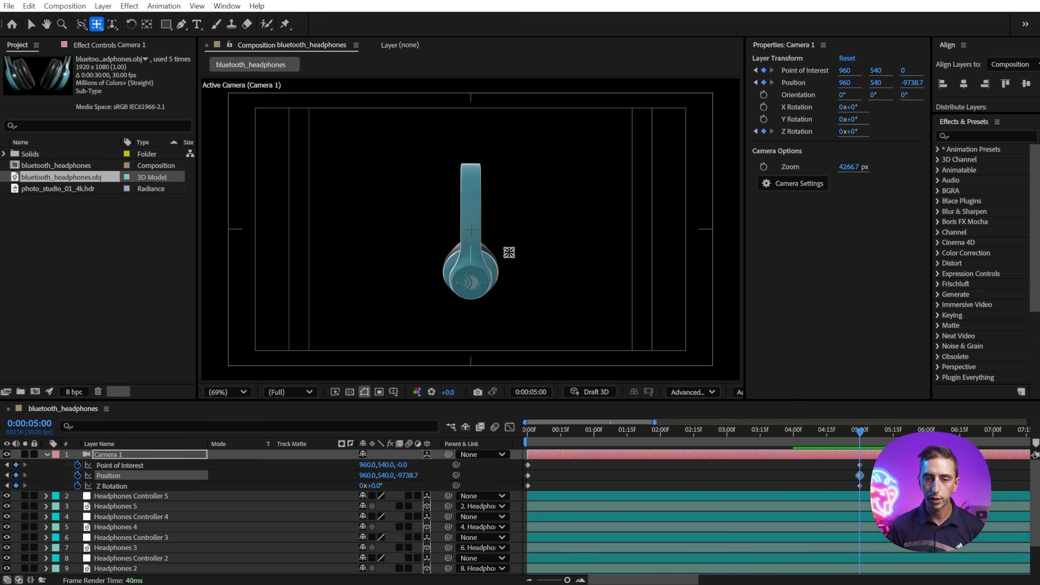
drag(511, 262, 518, 236)
scroll(473, 230, up, 2)
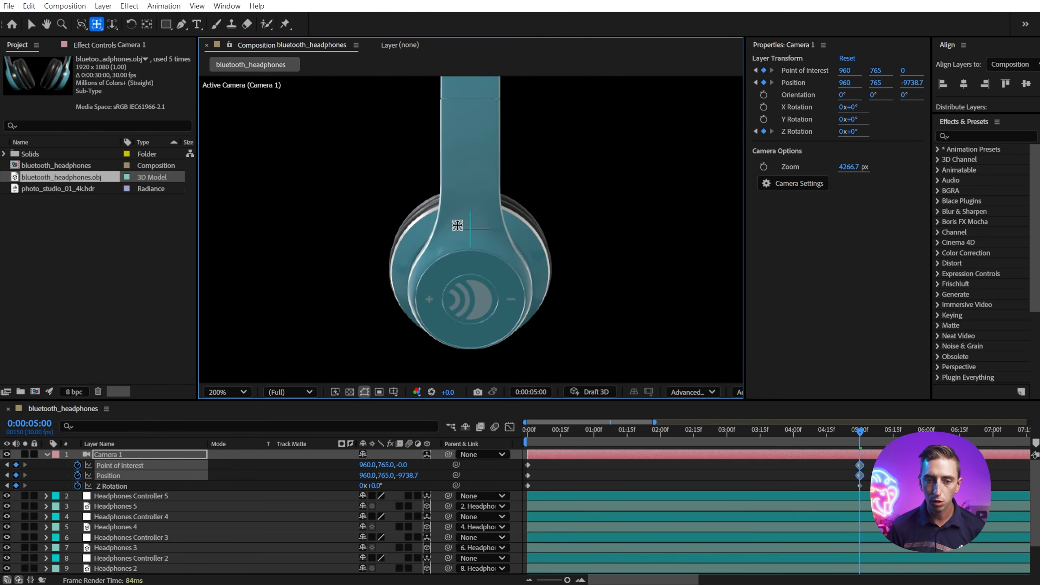
scroll(461, 231, up, 1)
scroll(502, 221, down, 3)
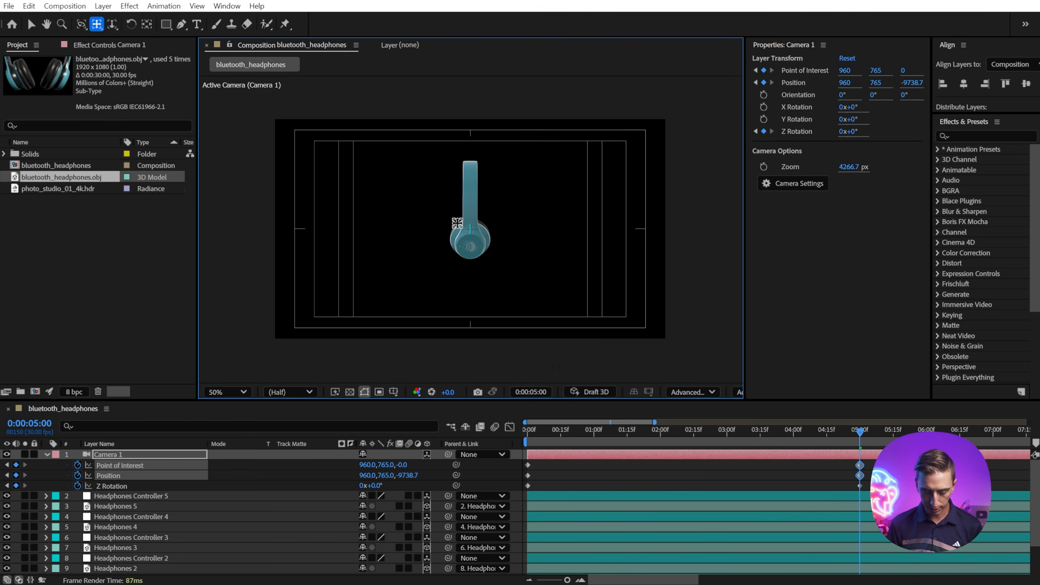
scroll(458, 223, up, 1)
scroll(458, 222, down, 1)
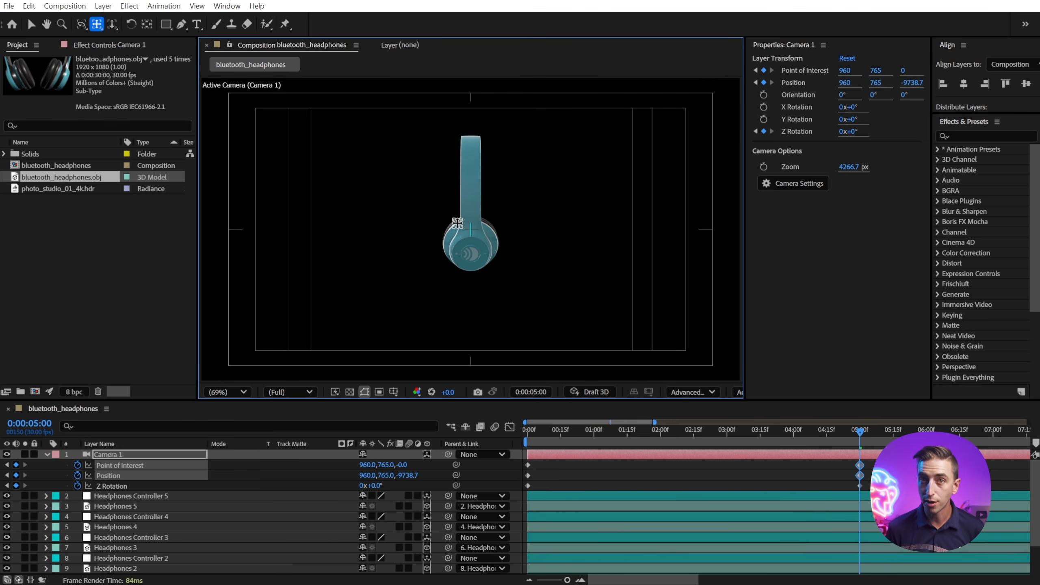
click(573, 431)
drag(588, 466, 860, 468)
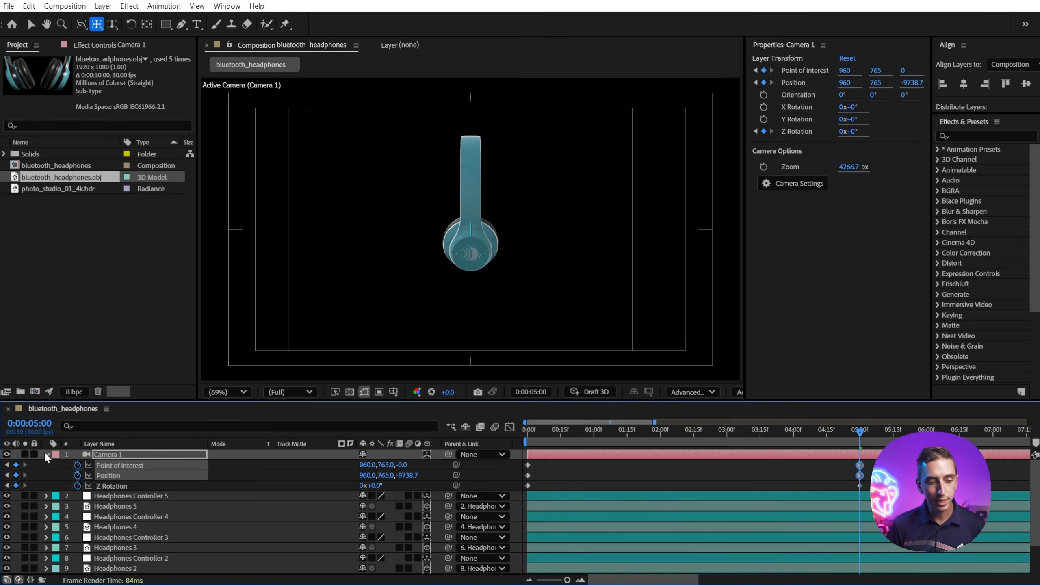
Reveal the keyframed X Rotation of Headphones Controllers 1 to 5 and group these layers directly below Camera 1
click(46, 454)
click(142, 463)
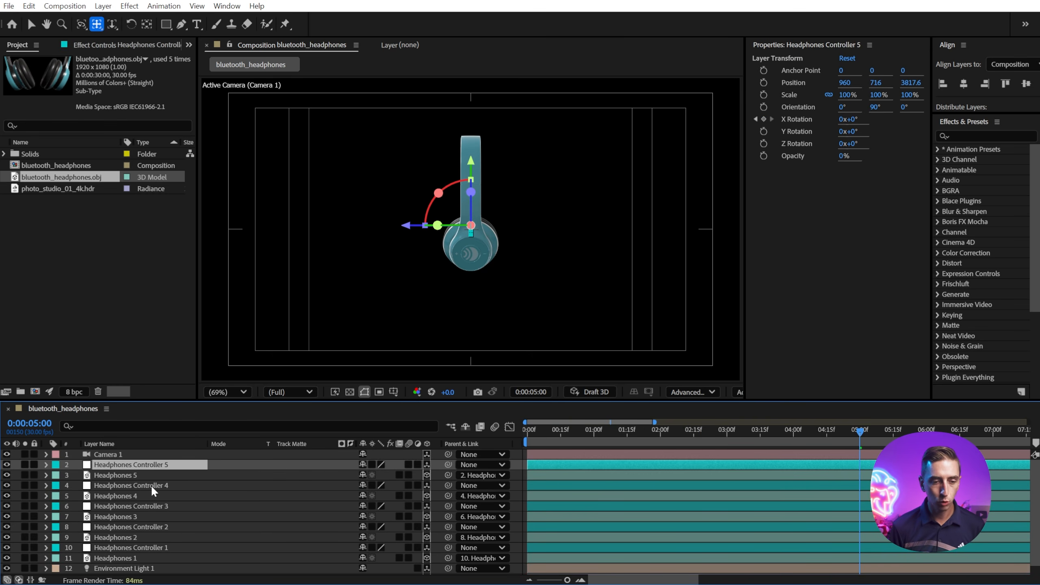
ctrl+click(149, 485)
ctrl+click(162, 507)
ctrl+click(159, 528)
ctrl+click(162, 548)
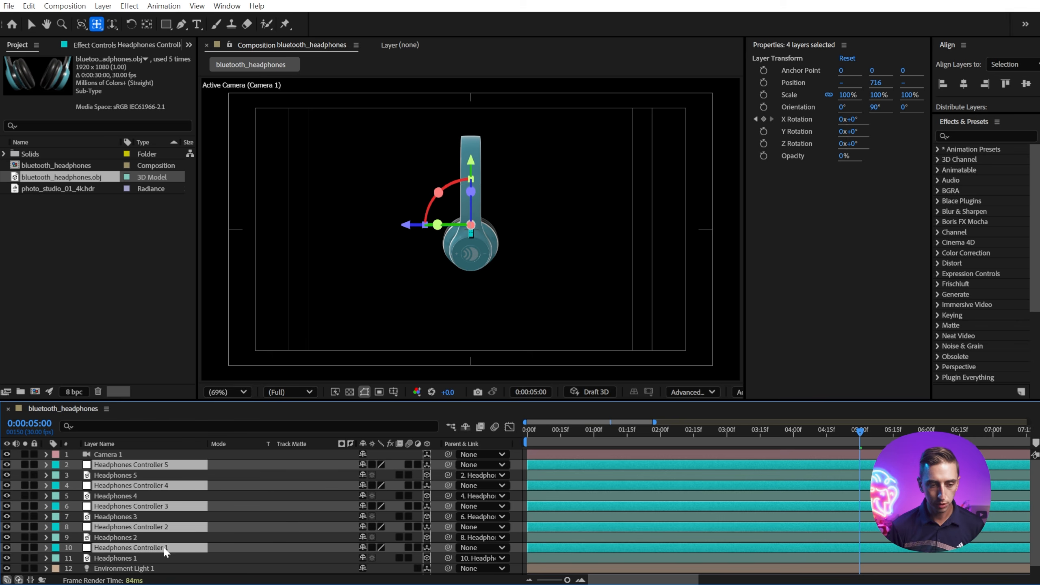
key(u)
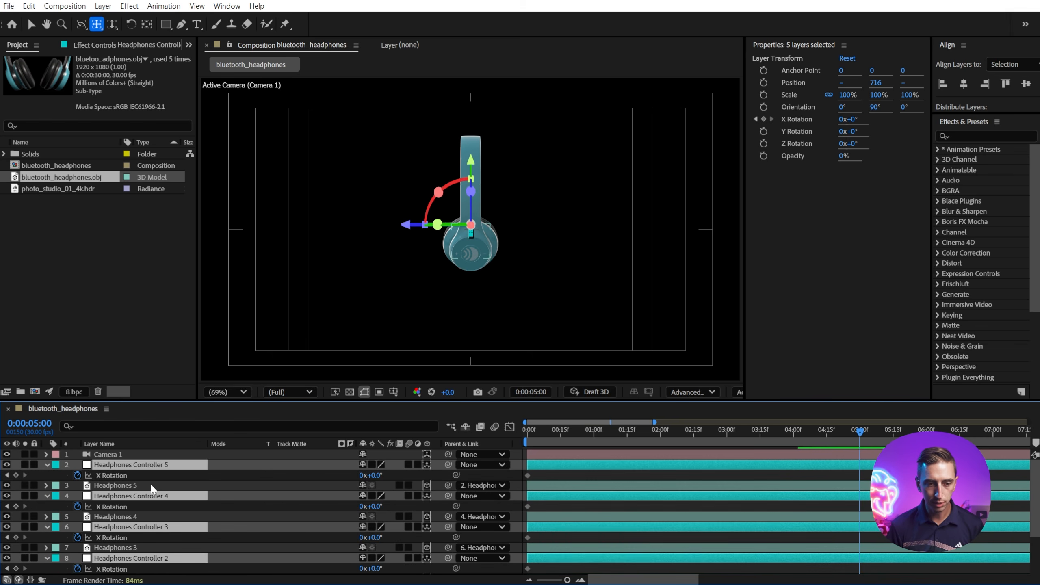
click(109, 476)
drag(110, 477, 111, 485)
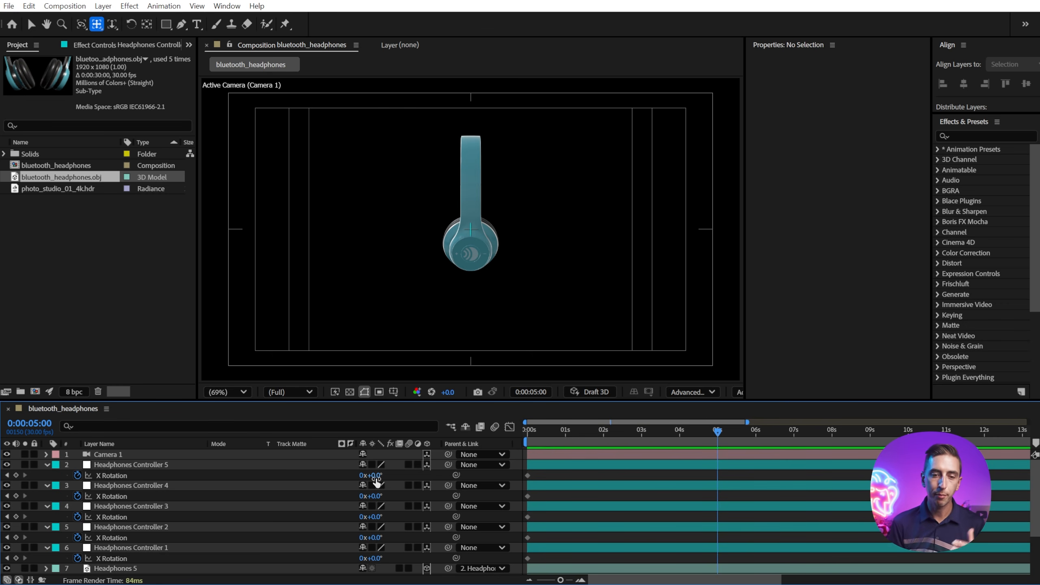
Set the X Rotation of Headphones Controller 5 to 288° and of Headphones Controller 4 to 216° at 5 seconds
click(376, 477)
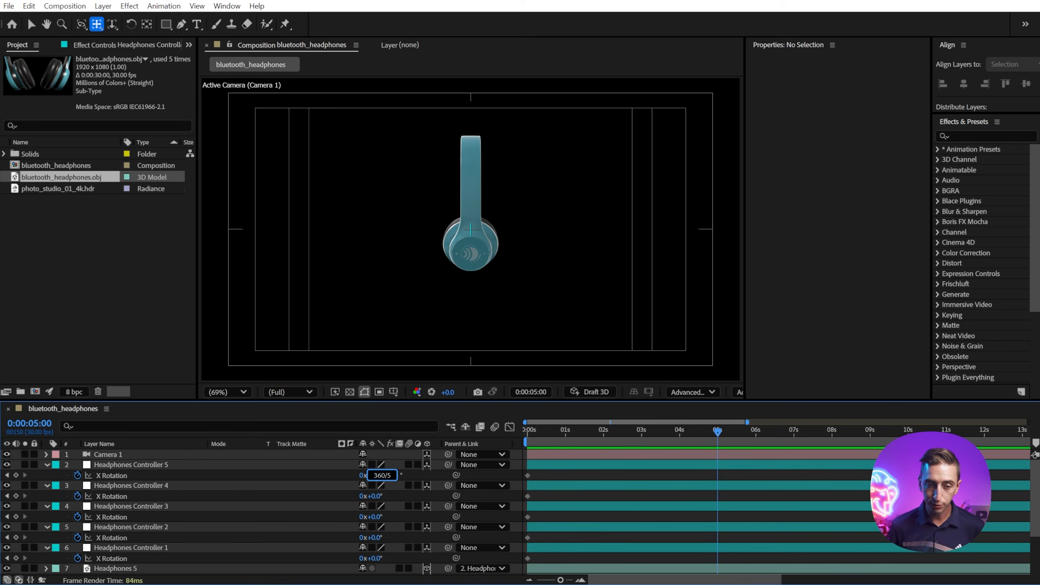
key(Return)
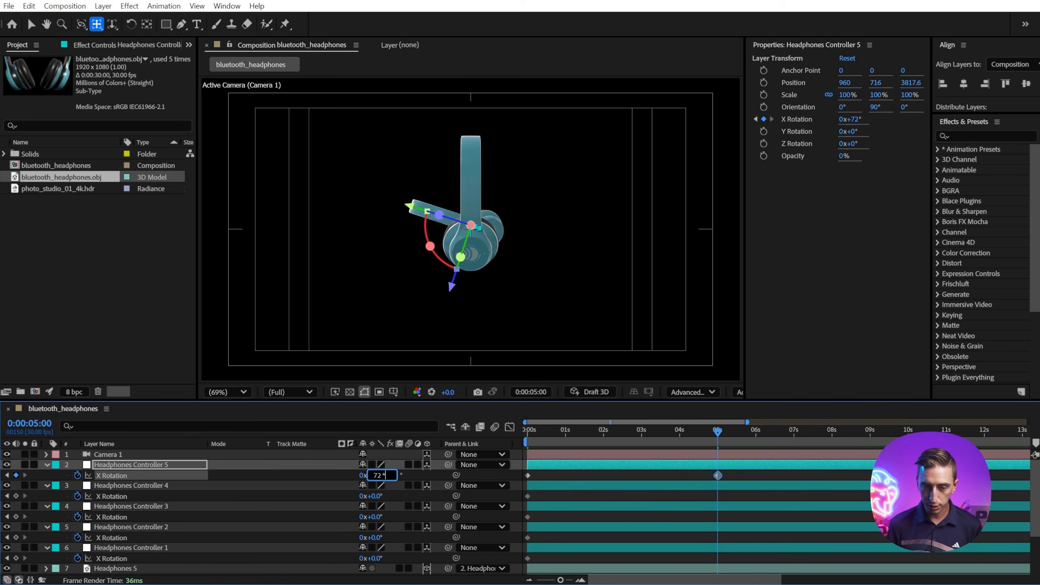
key(Return)
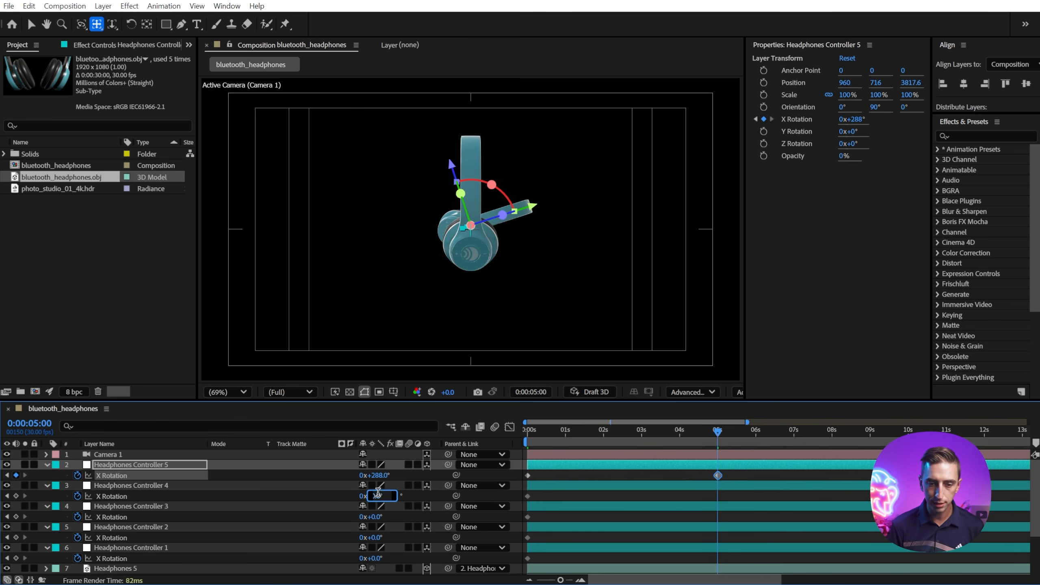
text(72*3)
key(Return)
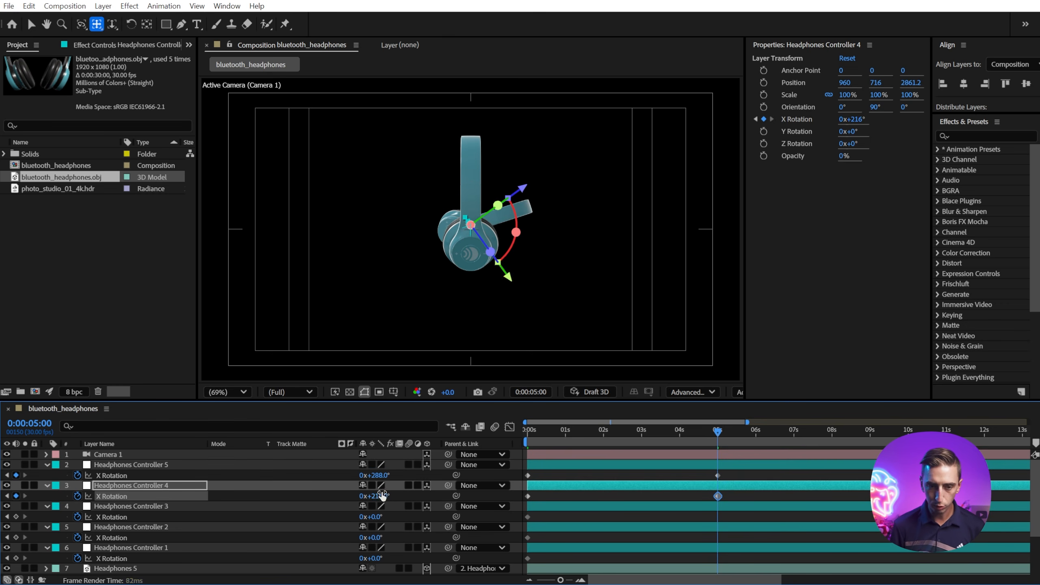
Set the X Rotation of Headphones Controller 3 to 144° and Headphones Controller 2 to 72° at 5 seconds, and scrub through the rotation
text(72*2)
key(Return)
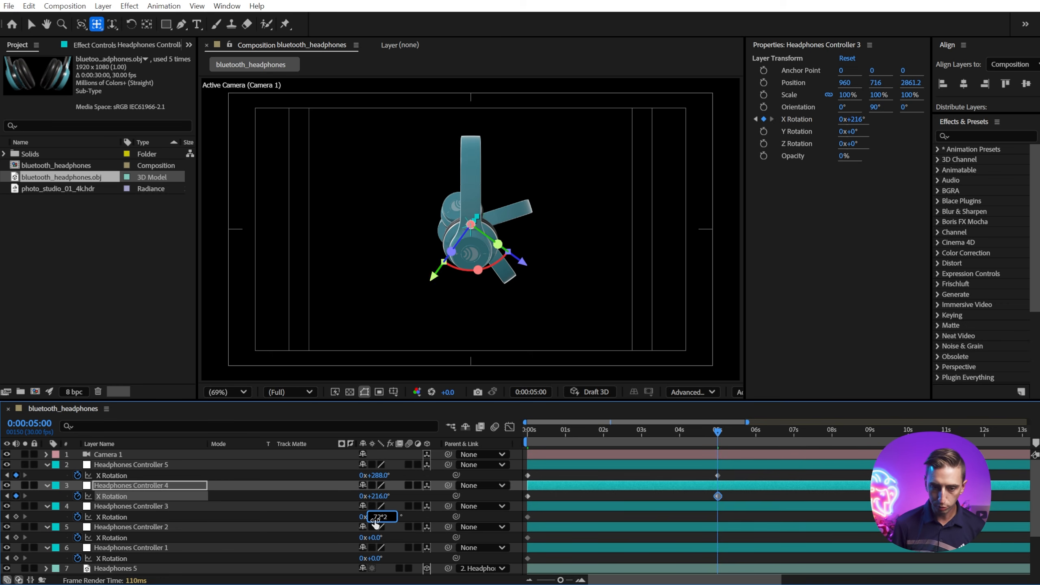
text(72)
key(Return)
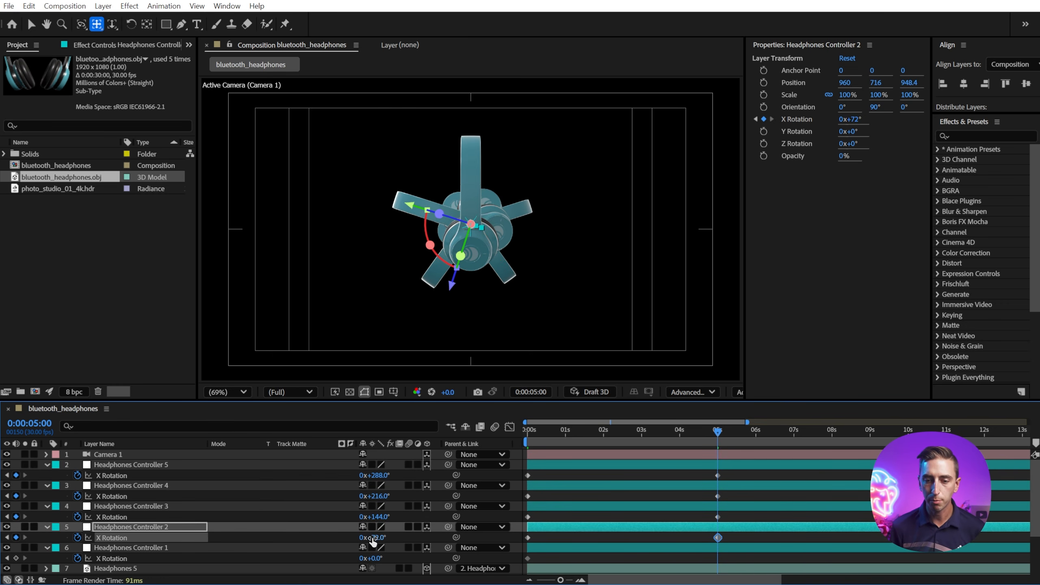
key(v)
drag(529, 436, 717, 450)
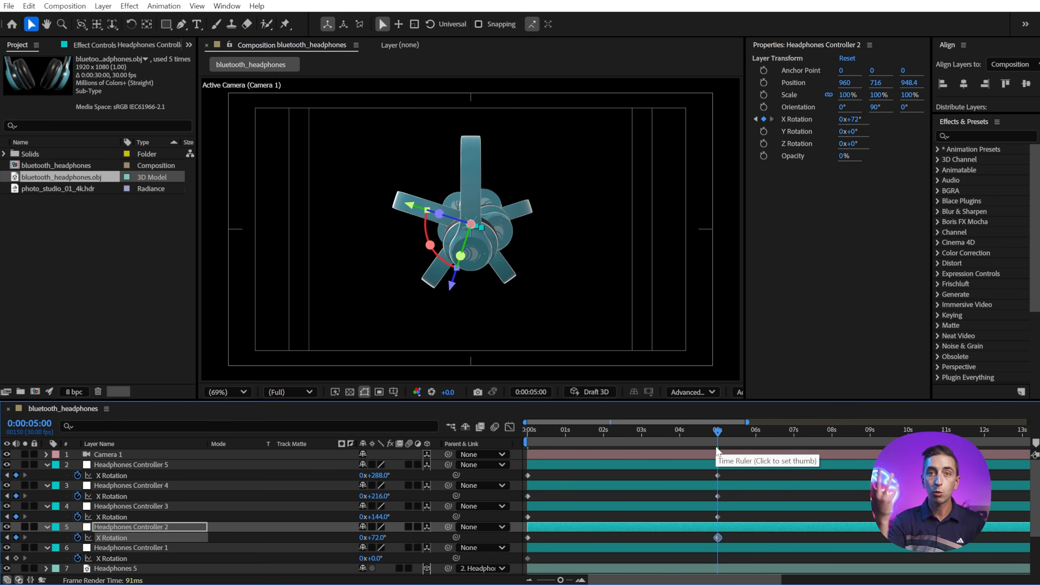
Collapse the five controller layers and reveal the keyframed Position and Y Rotation of Headphones 1 to 5
click(109, 466)
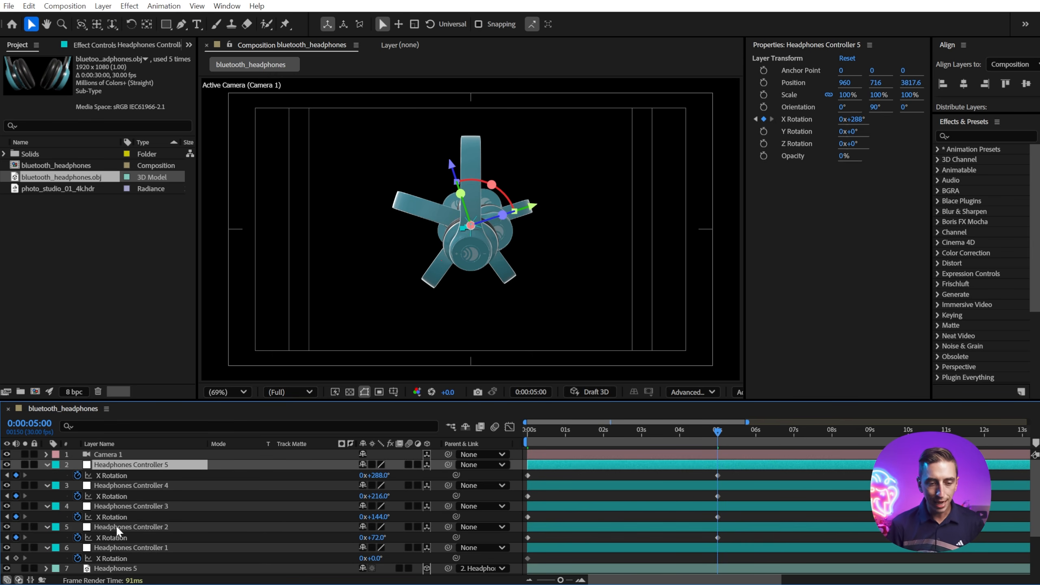
shift+click(118, 548)
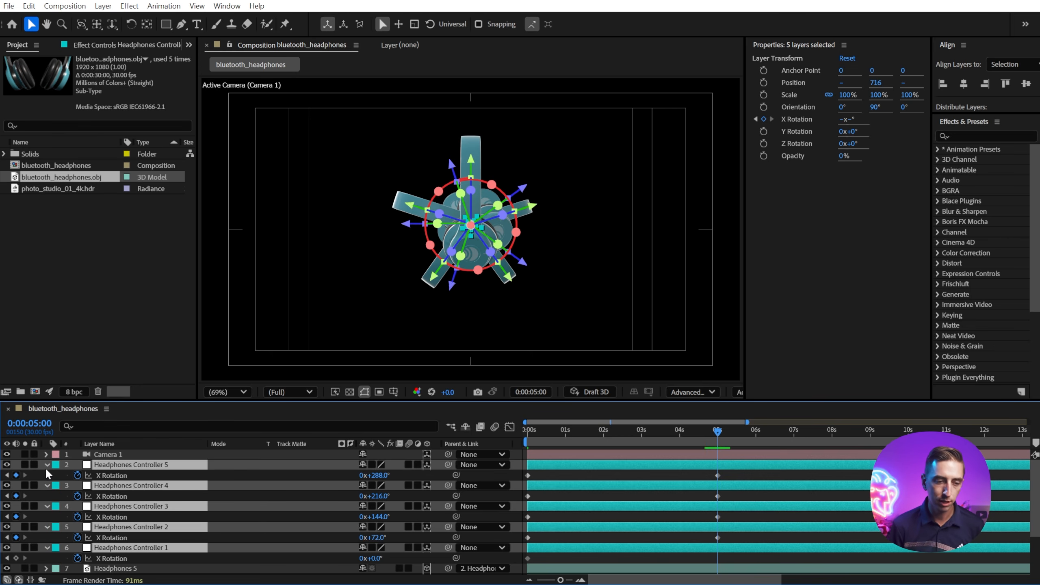
click(47, 465)
click(115, 517)
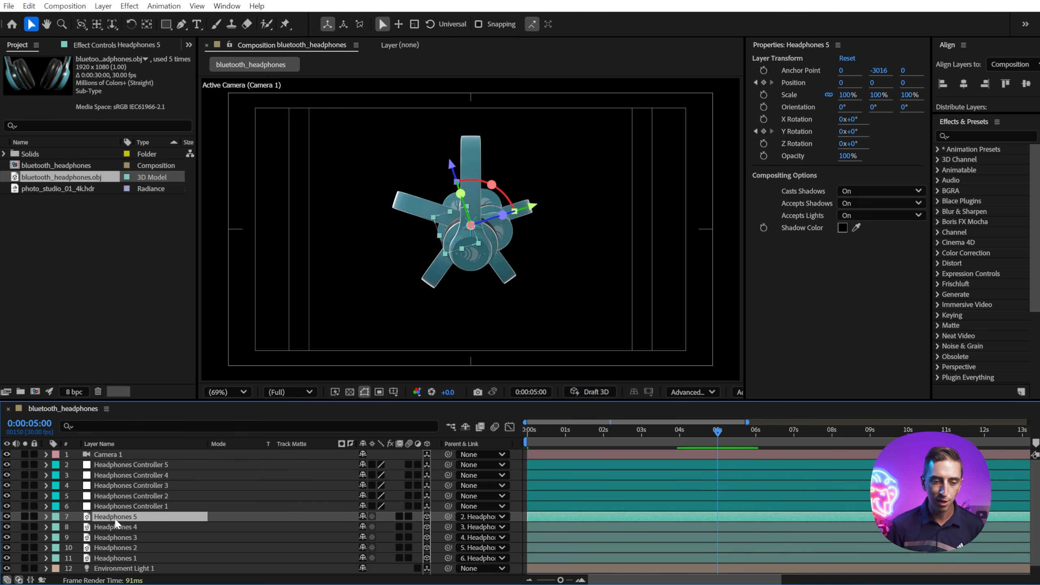
shift+click(128, 556)
key(u)
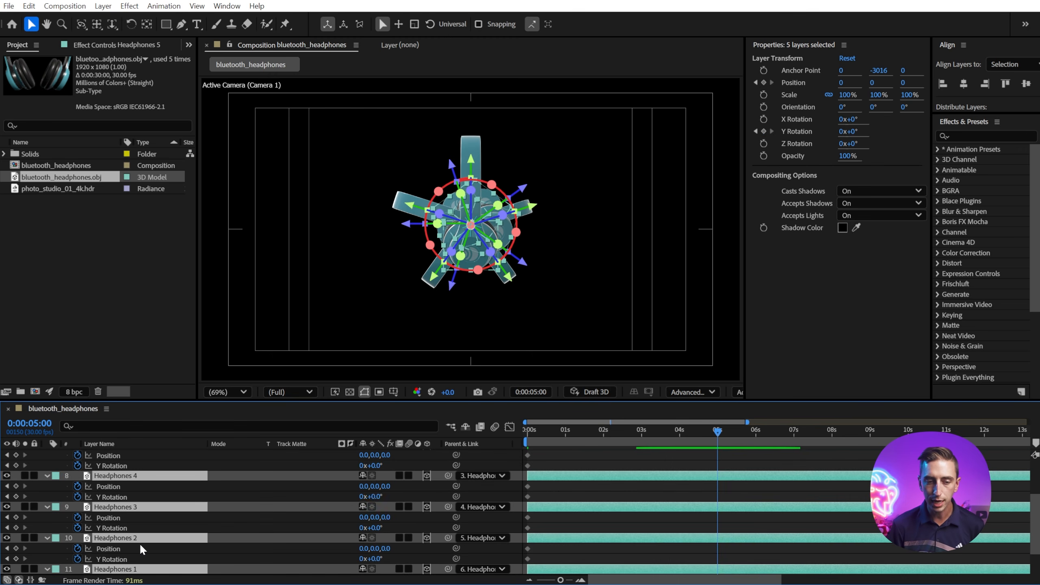
scroll(411, 468, up, 2)
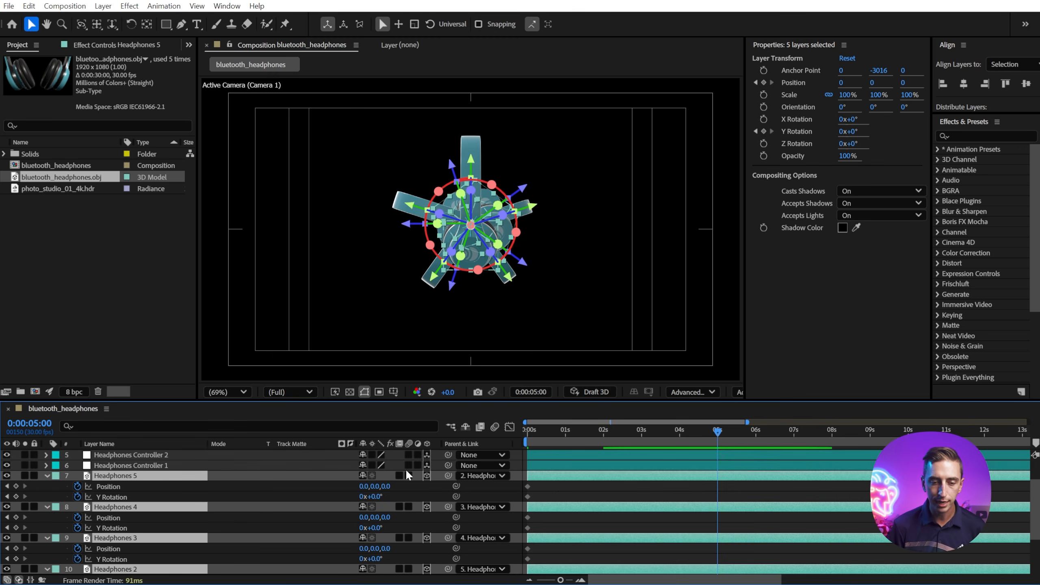
At 5 seconds, move all five headphones outward to a Y position of about -921 and set their Y Rotation to about -51°
drag(374, 487, 4, 574)
drag(153, 487, 127, 486)
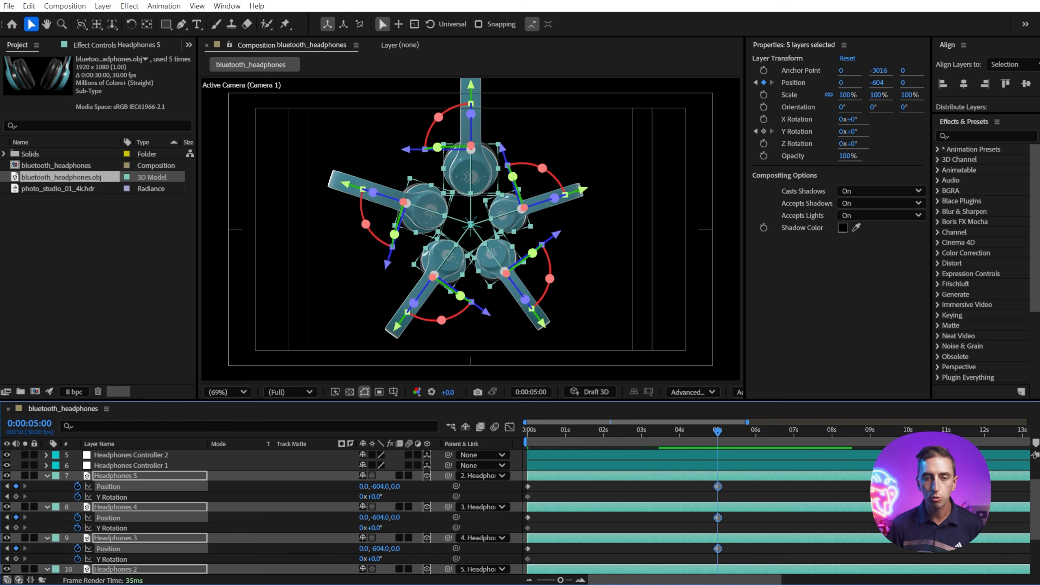
drag(371, 486, 206, 509)
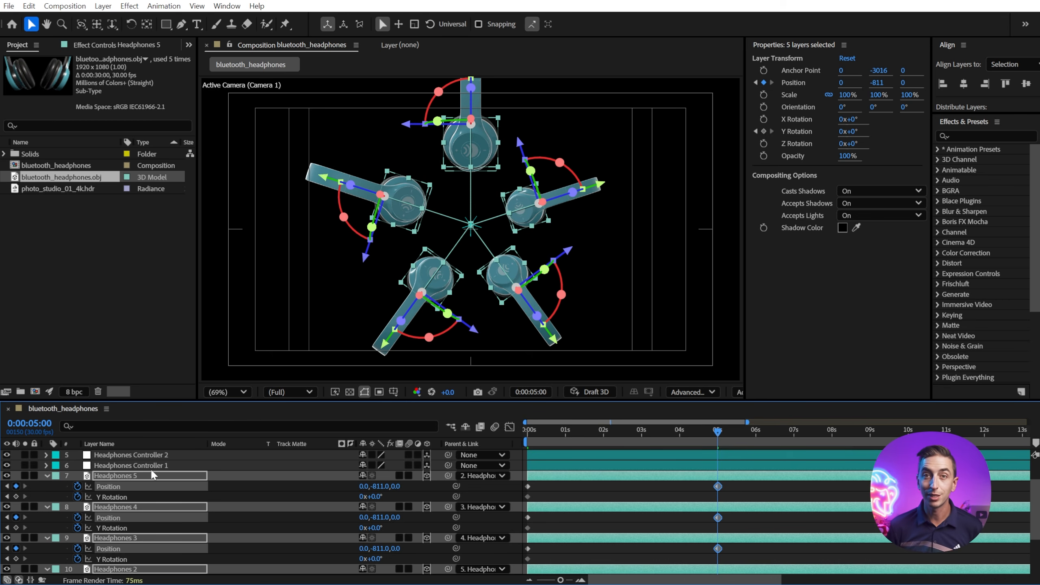
key(Home)
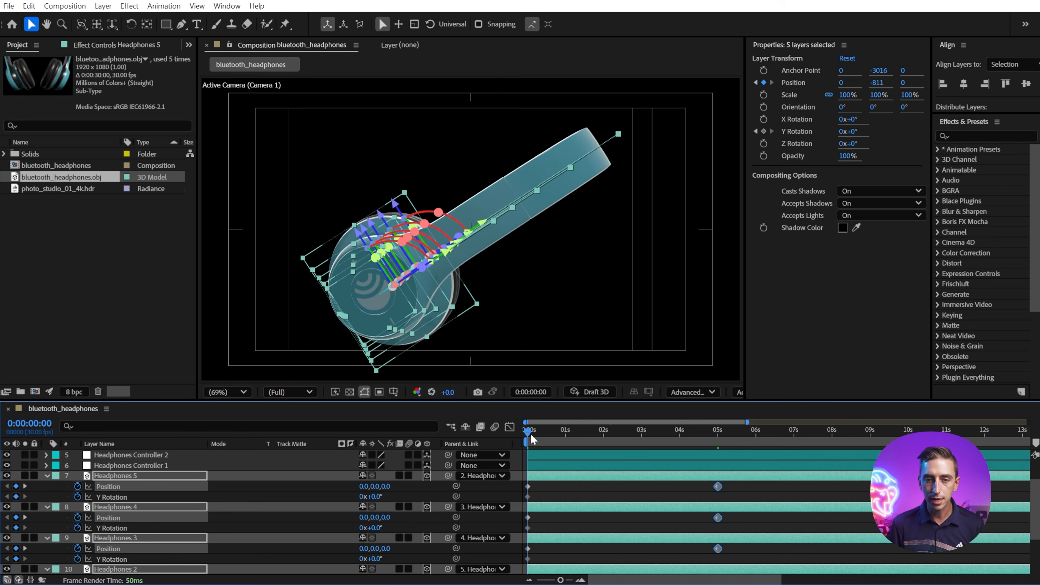
drag(530, 434, 717, 430)
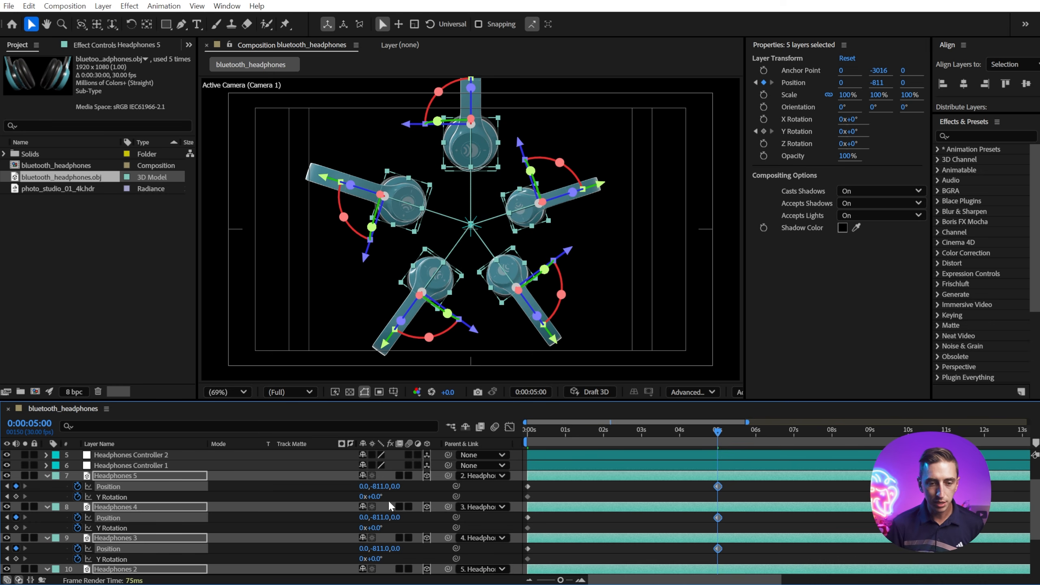
drag(377, 496, 313, 488)
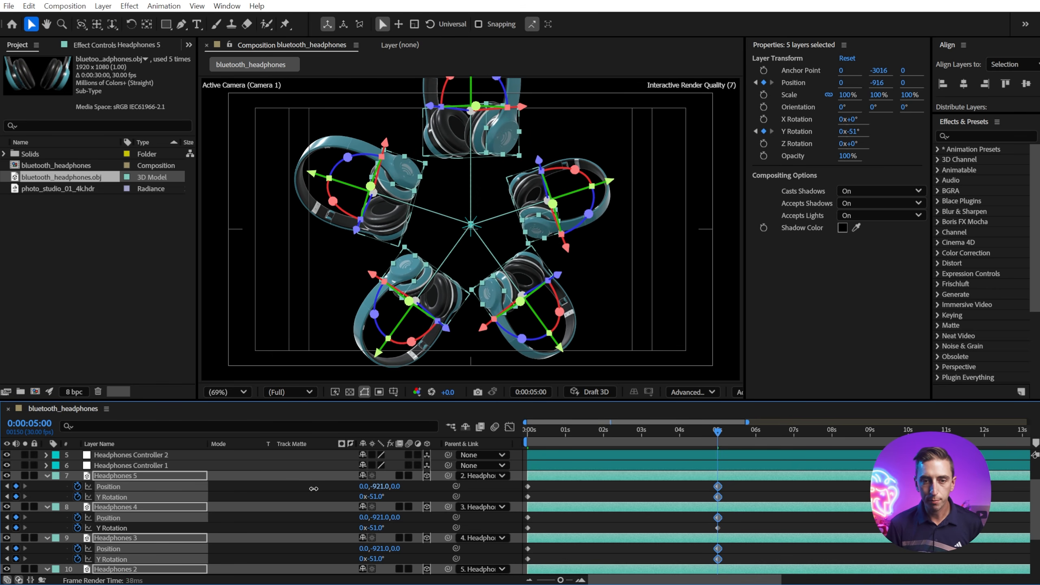
click(779, 501)
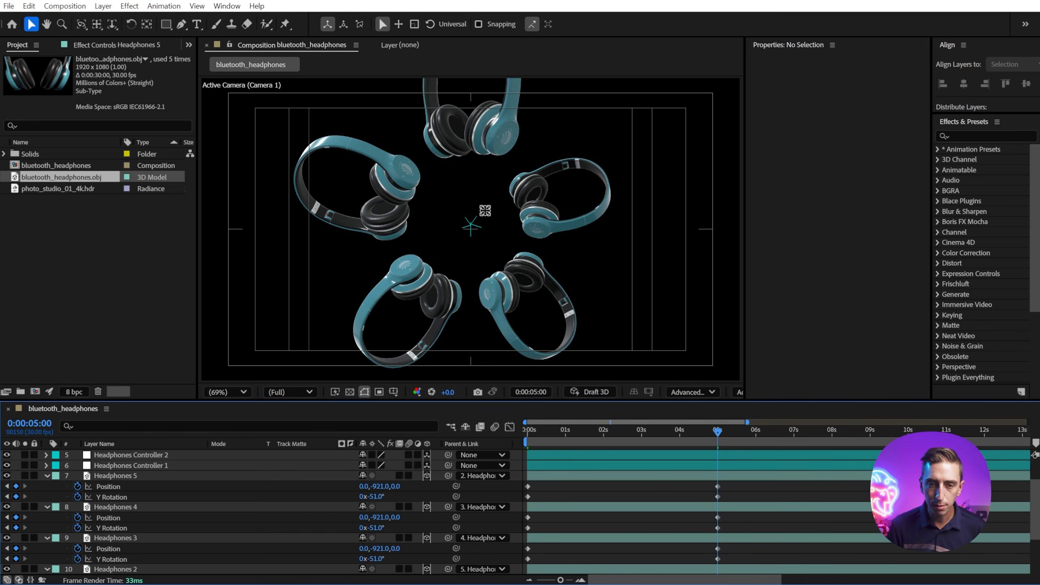
Dolly Camera 1 back to a Z position of about -14016.4 and pan it vertically to Y 489.5 to frame all five headphones
key(c)
key(c)
drag(480, 208, 468, 572)
key(c)
key(c)
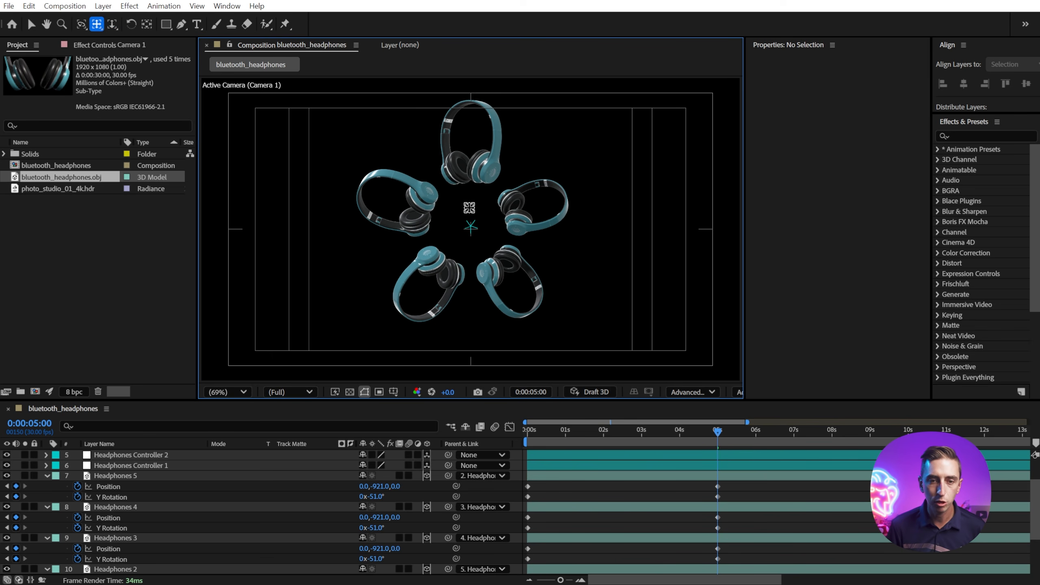
drag(469, 208, 487, 174)
key(c)
key(c)
key(c)
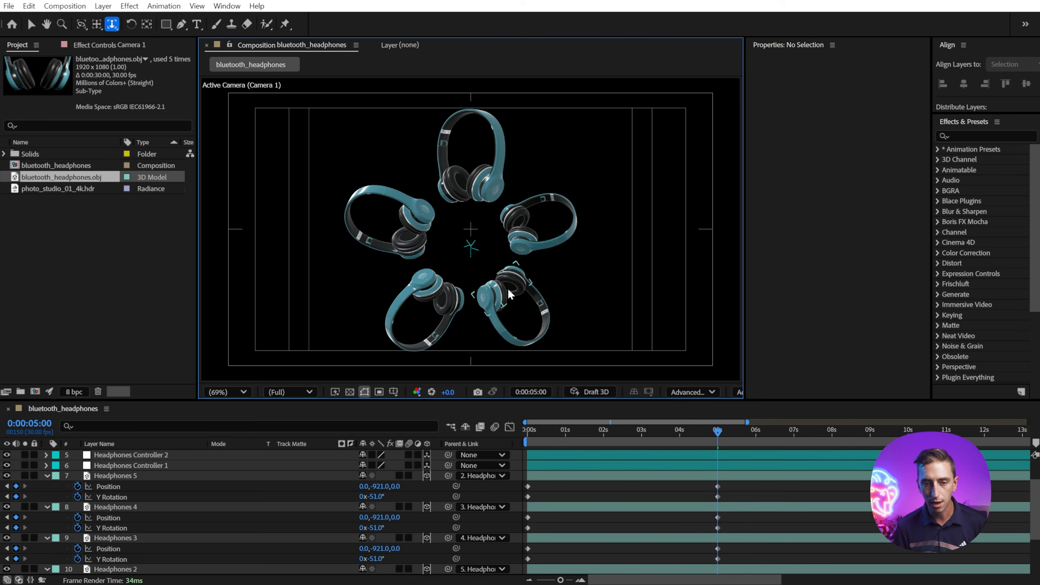
Limit the work area to the first 5 seconds and preview the animation in Draft 3D
key(v)
key(space)
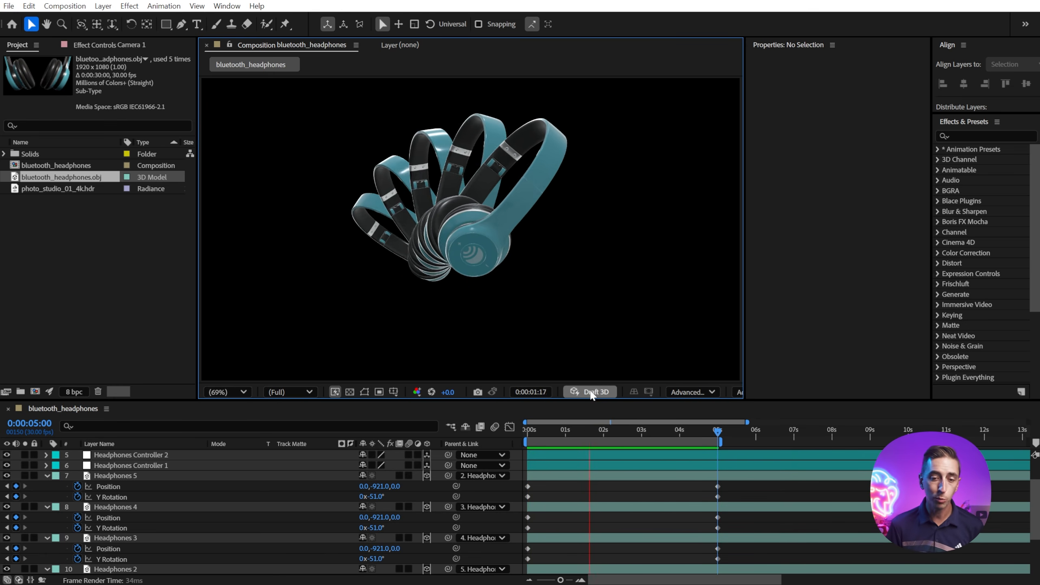
key(space)
key(space)
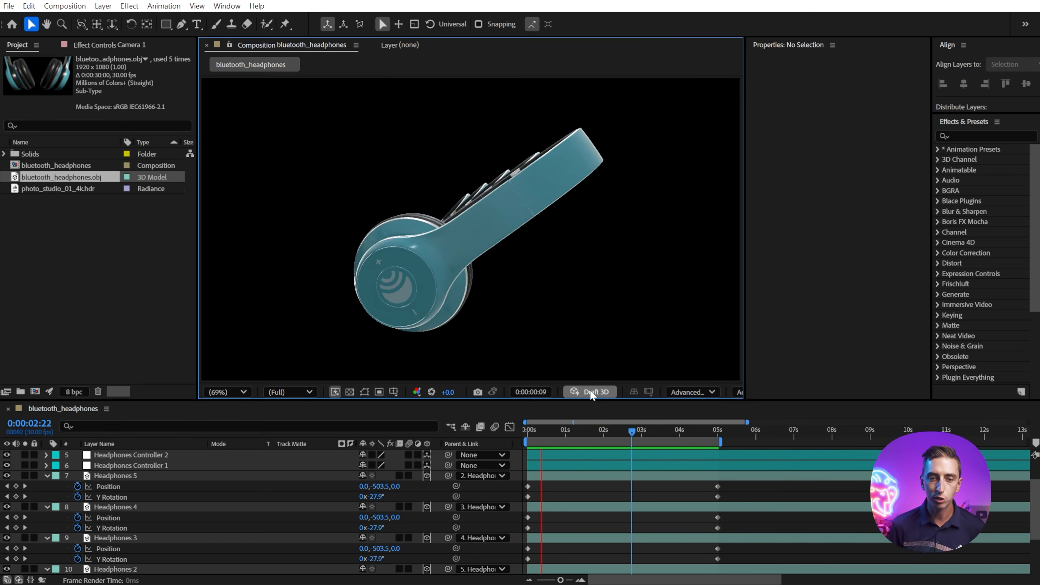
drag(529, 431, 716, 429)
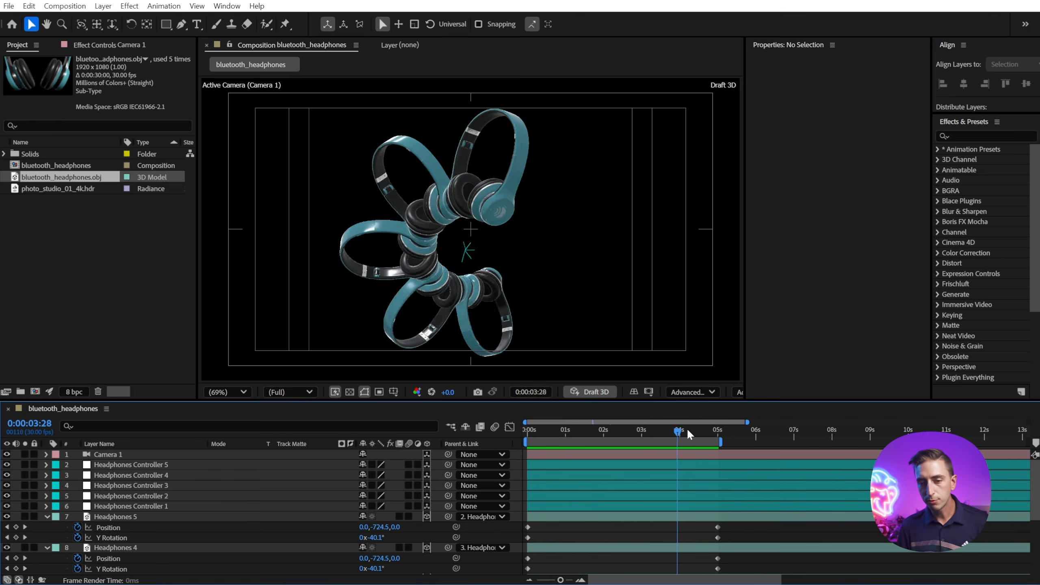
Reveal the keyframes of every layer and apply Easy Ease to all those on the camera, controllers and headphones
scroll(741, 529, down, 4)
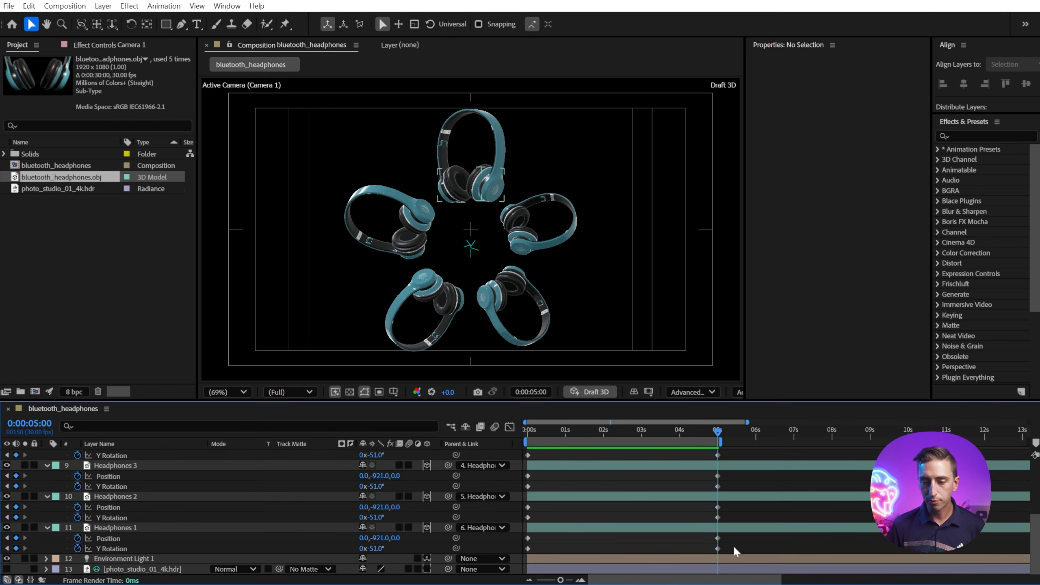
scroll(737, 544, up, 5)
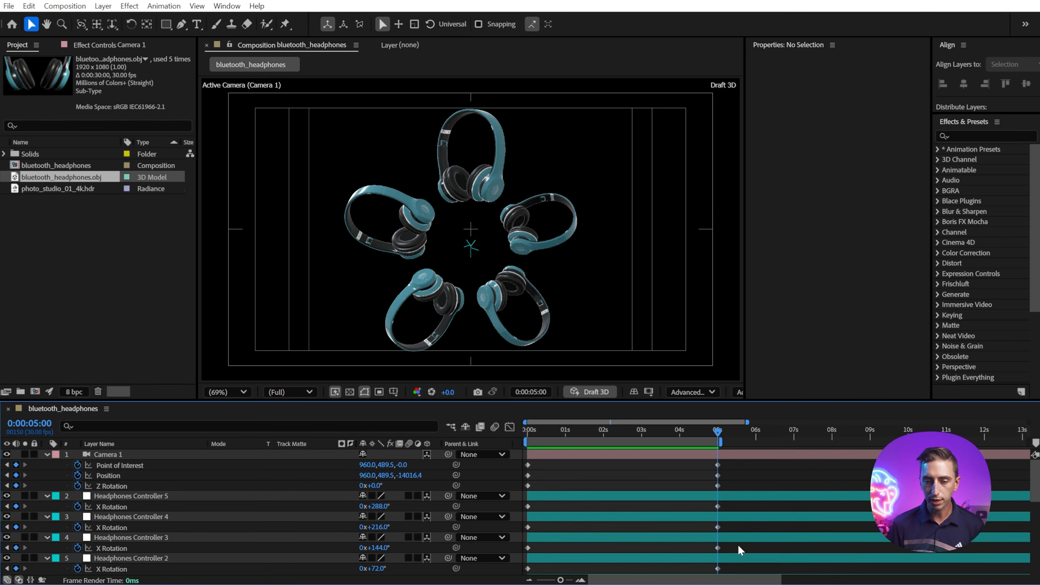
scroll(736, 469, down, 5)
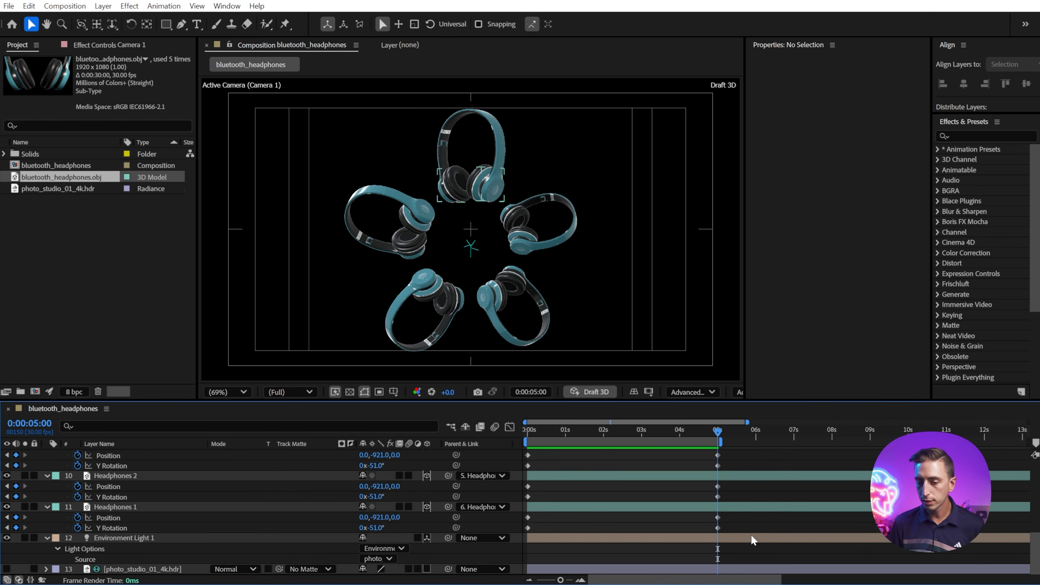
drag(733, 528, 464, 280)
key(F9)
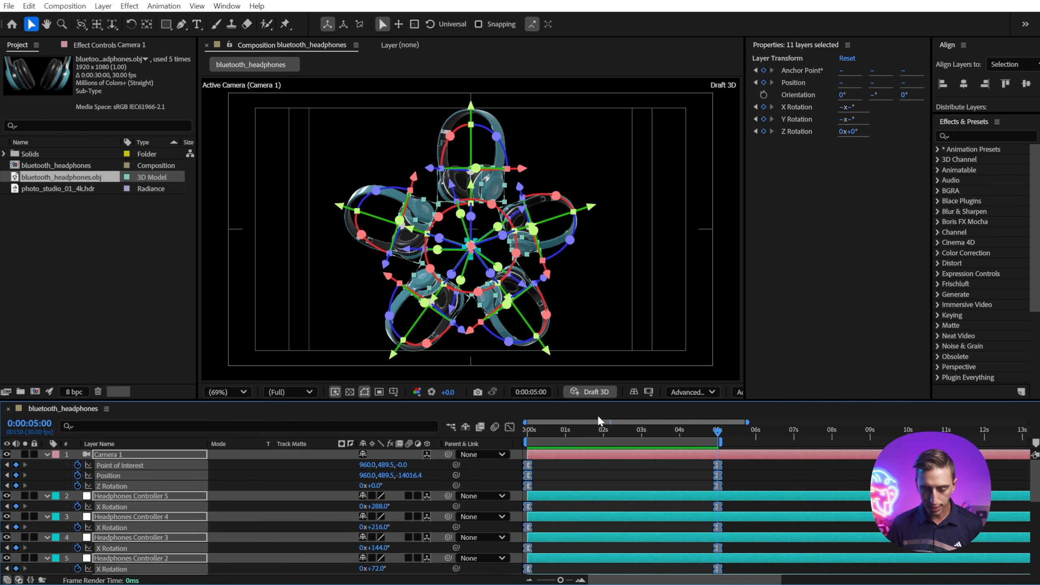
In the speed graph, lengthen the easing of all start and end keyframes so the curves peak steeply midway through the animation
click(509, 426)
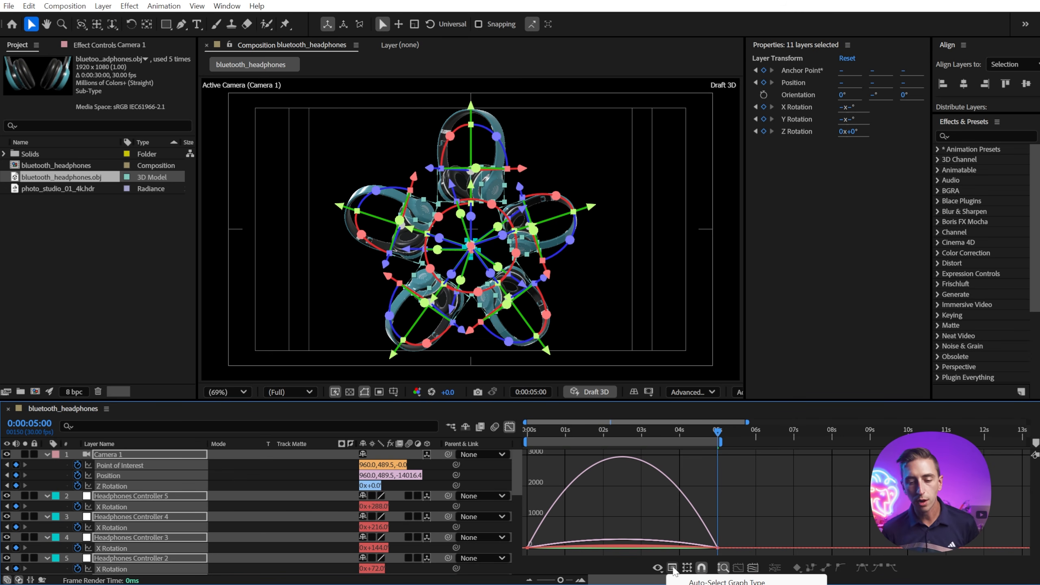
click(616, 521)
drag(616, 520, 521, 515)
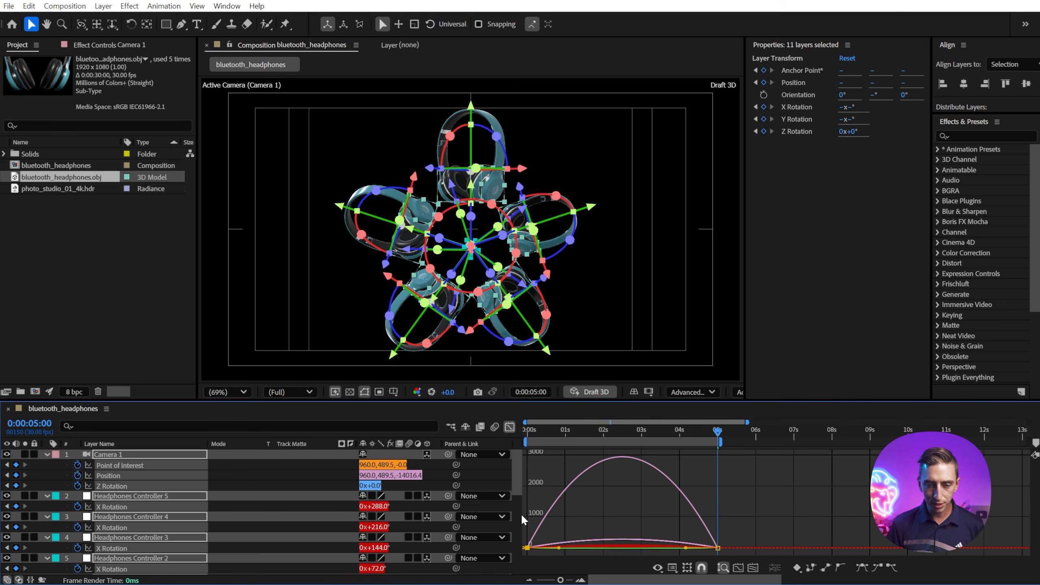
drag(532, 428, 500, 445)
key(equal)
key(equal)
key(equal)
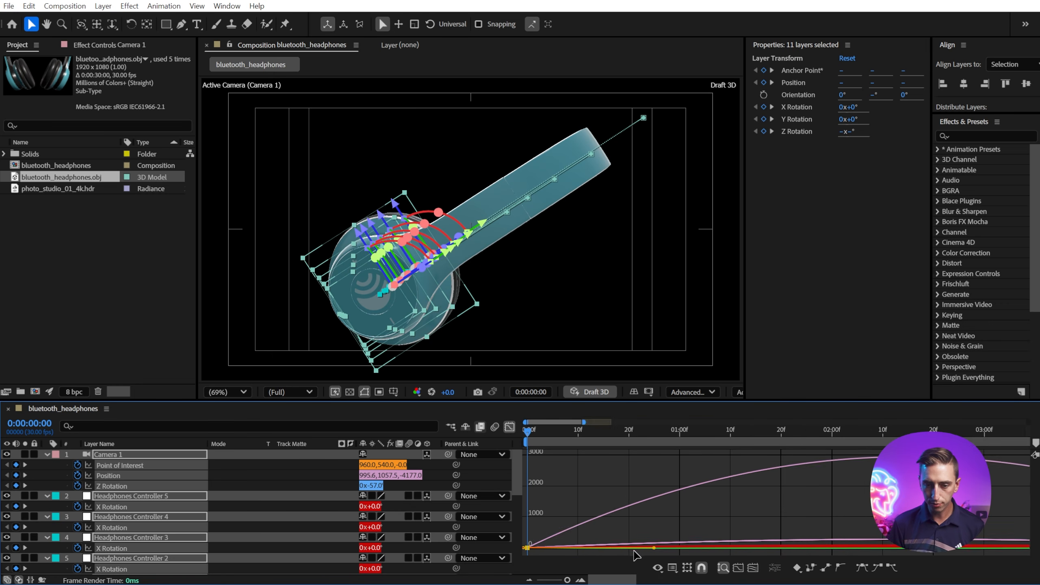
mouse_move(631, 546)
mouse_down()
mouse_move(662, 546)
mouse_move(649, 548)
mouse_up()
key(minus)
key(minus)
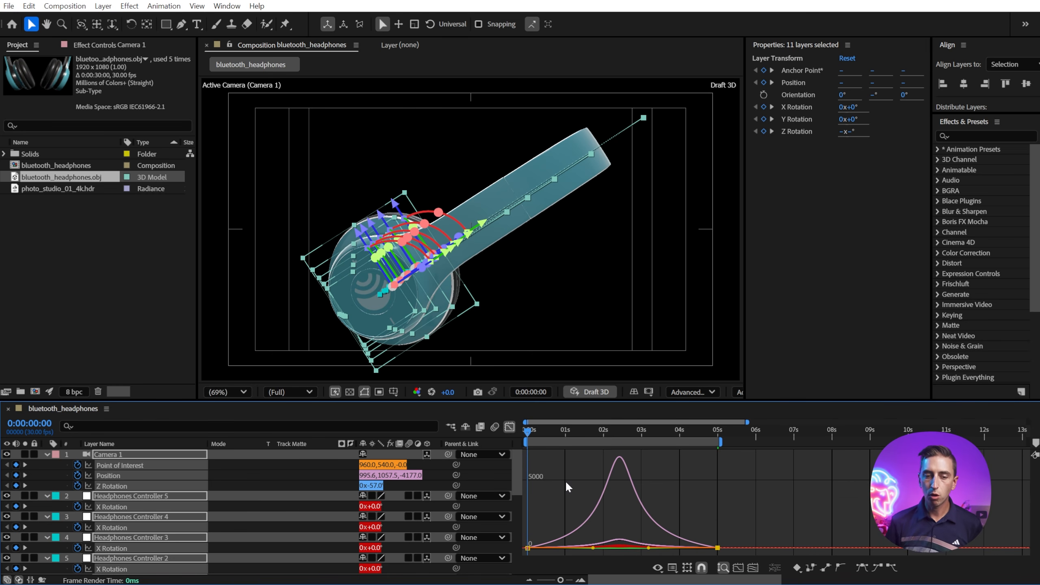
Preview the eased animation and return from the speed graph to the layer-bar view at the final keyframes
key(space)
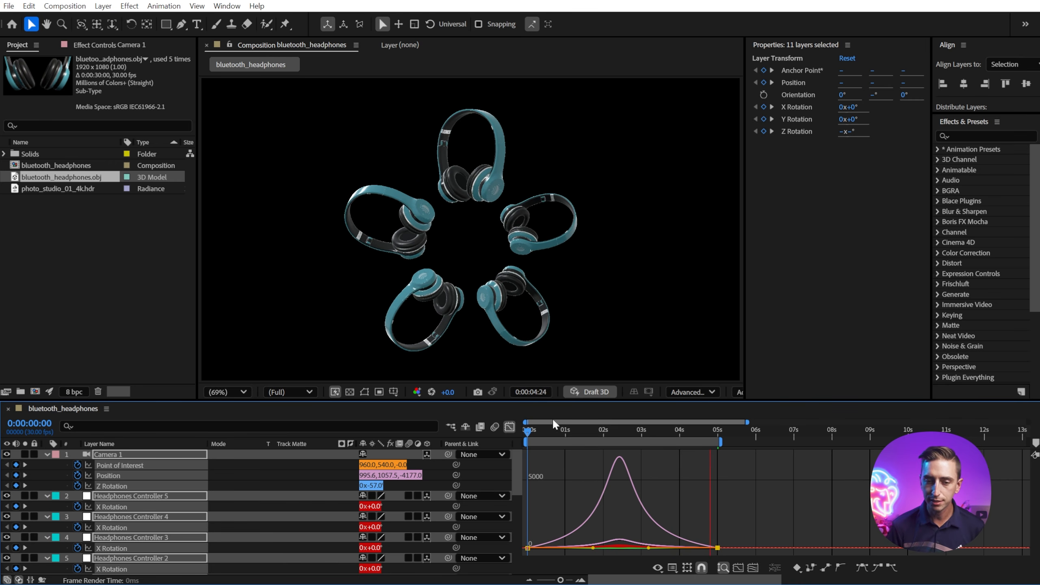
key(space)
click(510, 427)
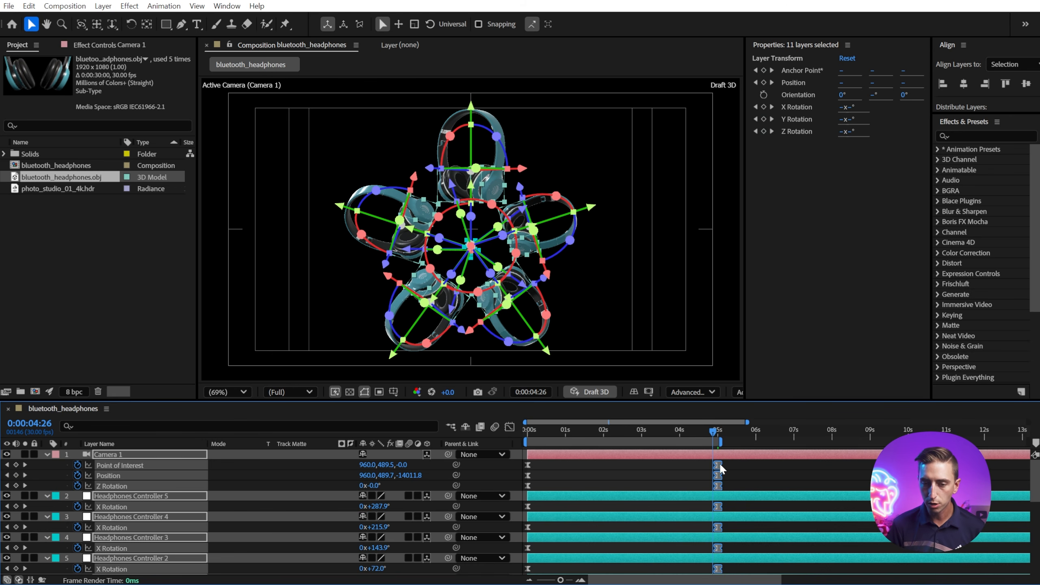
Move the end keyframes of all layers to about 0:00:02:12, shorten the work area to match and preview the faster animation
drag(717, 466, 618, 468)
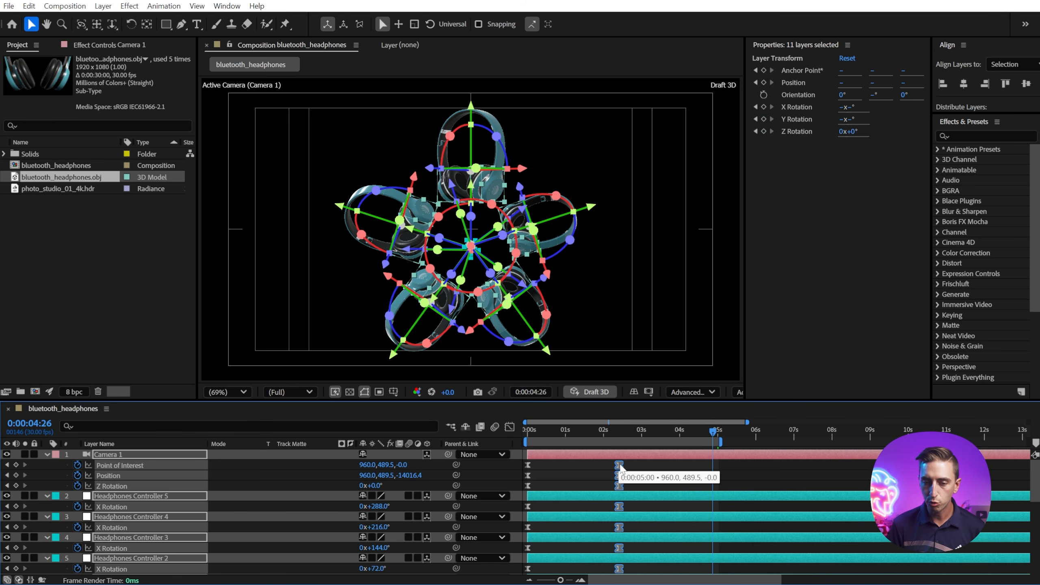
key(space)
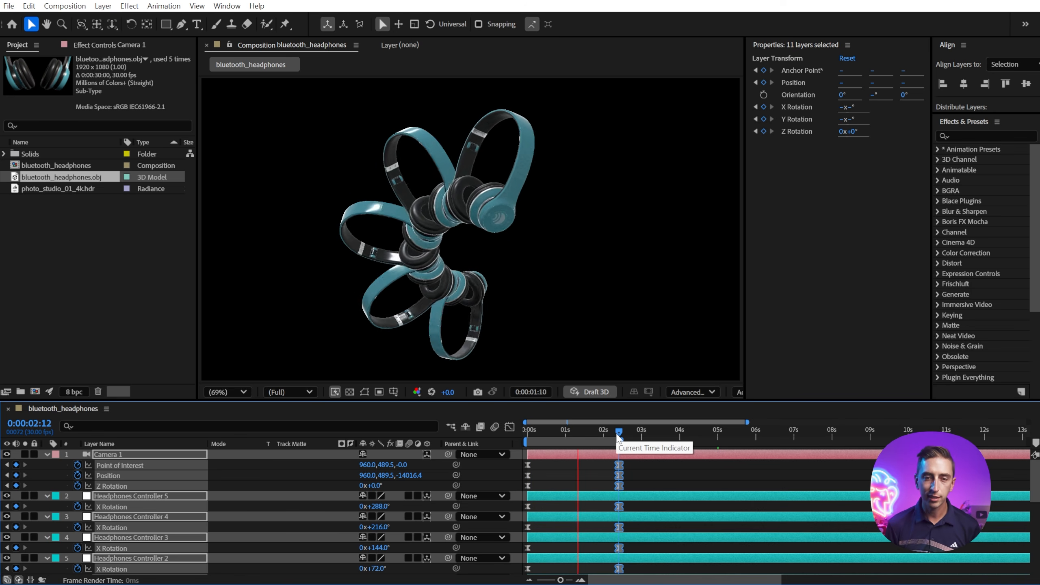
click(640, 466)
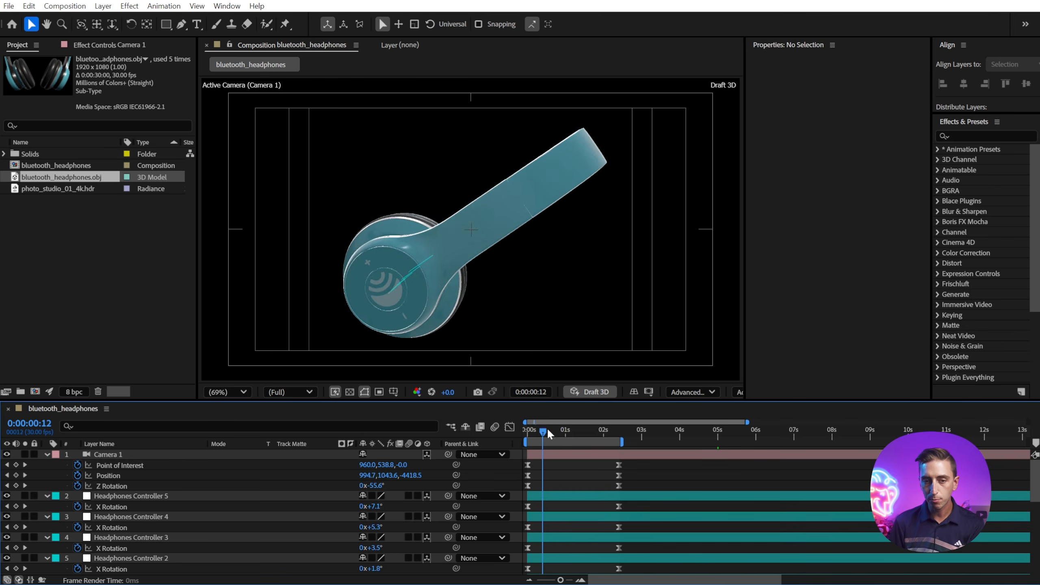
drag(547, 428, 510, 431)
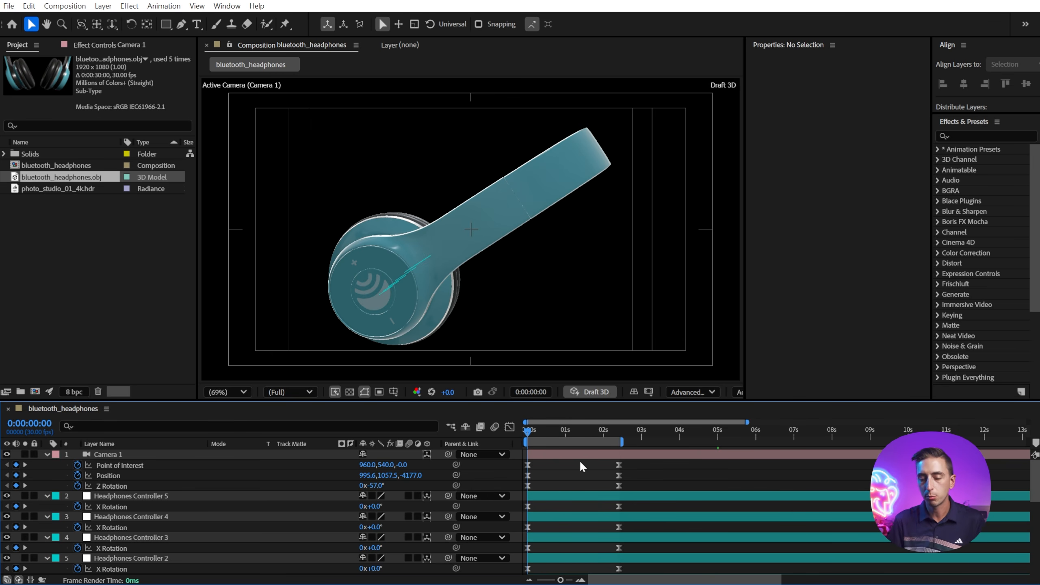
Shift all keyframes about half a second later so the animation runs from roughly 0.5 to 3 seconds
drag(638, 465, 489, 578)
scroll(593, 510, up, 10)
drag(528, 465, 551, 469)
click(567, 470)
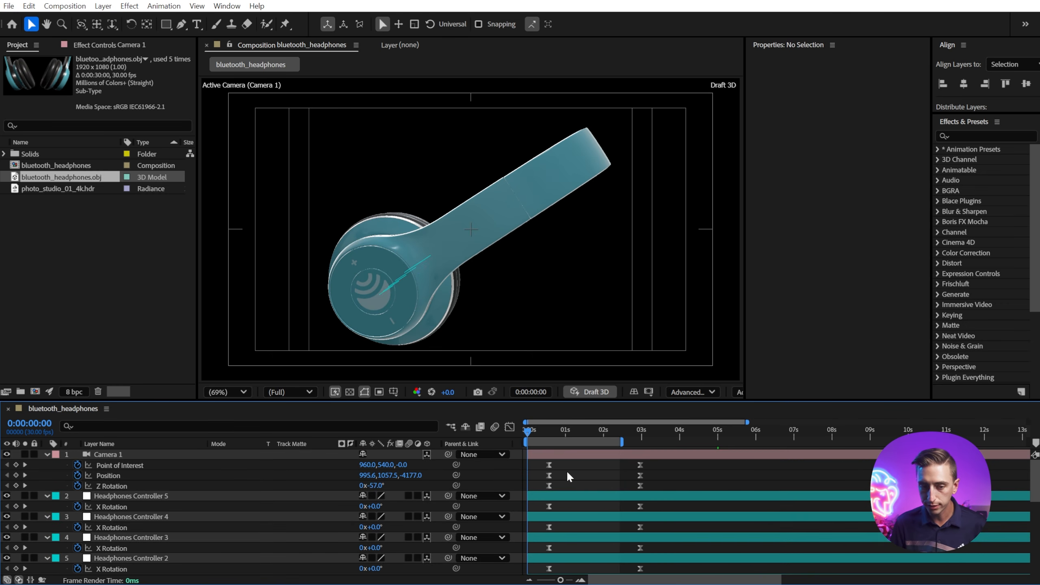
Create an orbit null for Camera 1
right_click(123, 453)
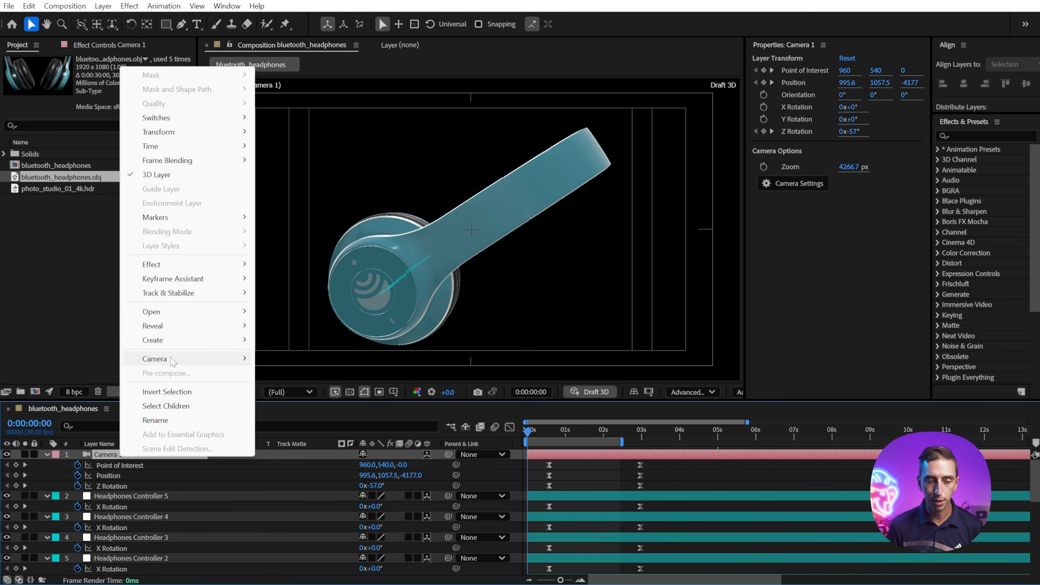
mouse_move(172, 362)
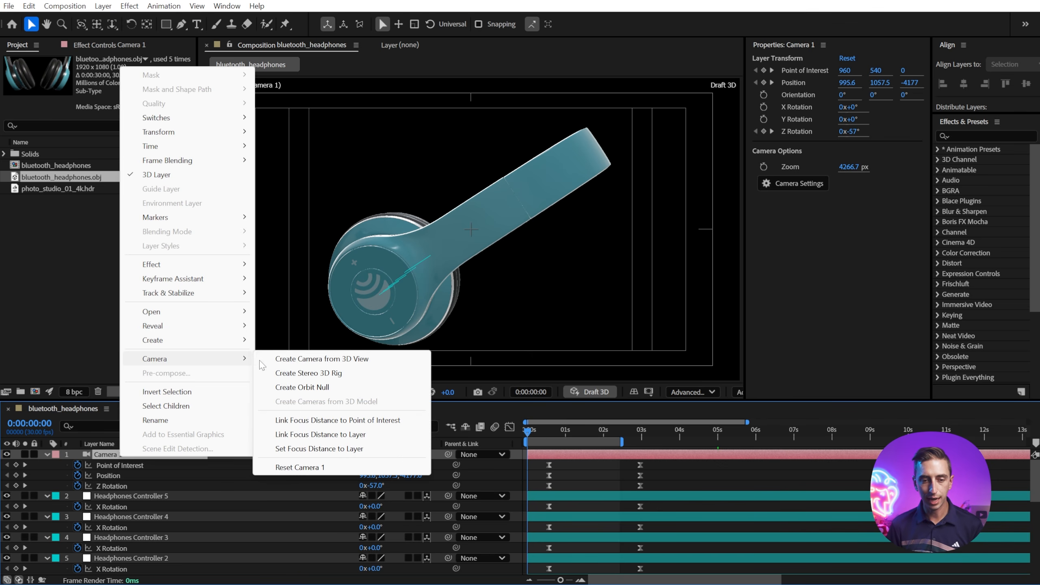
click(335, 388)
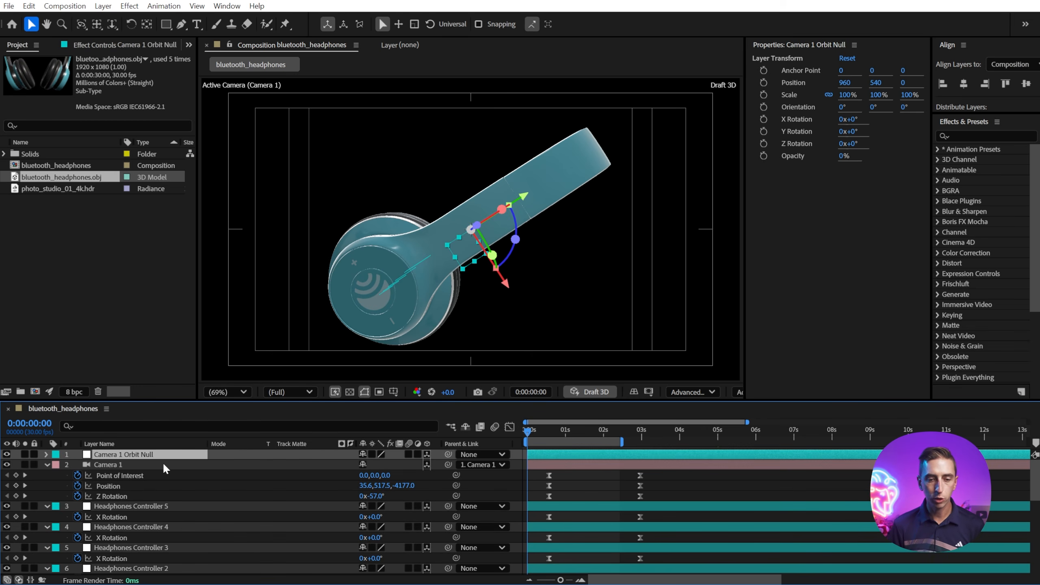
Try pulling the Camera 1 orbit null back along its Z axis, and undo the moves
drag(476, 233, 464, 254)
key(ctrl+z)
key(w)
key(ctrl+z)
key(v)
drag(477, 225, 466, 235)
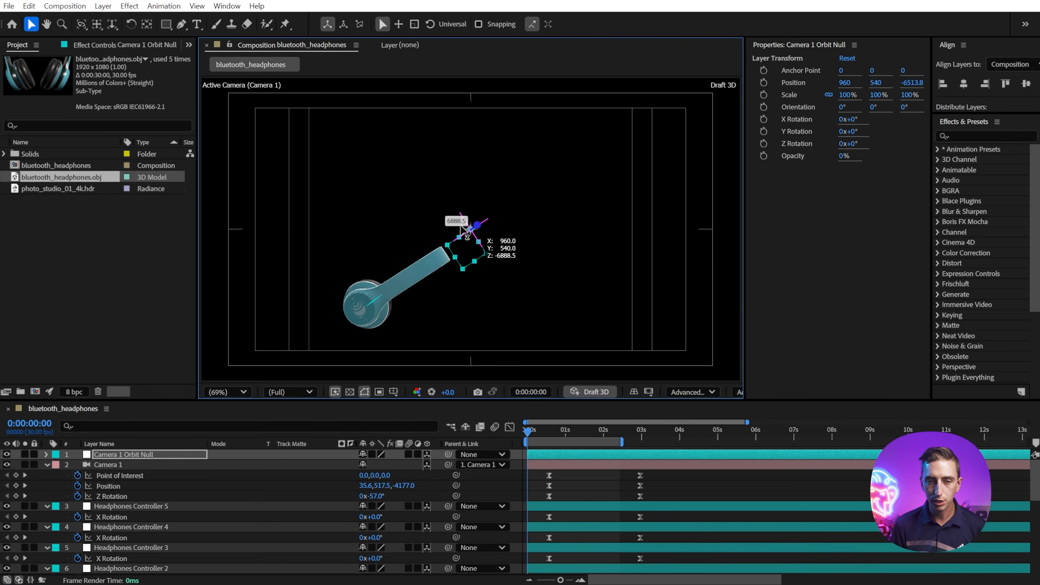
key(ctrl+z)
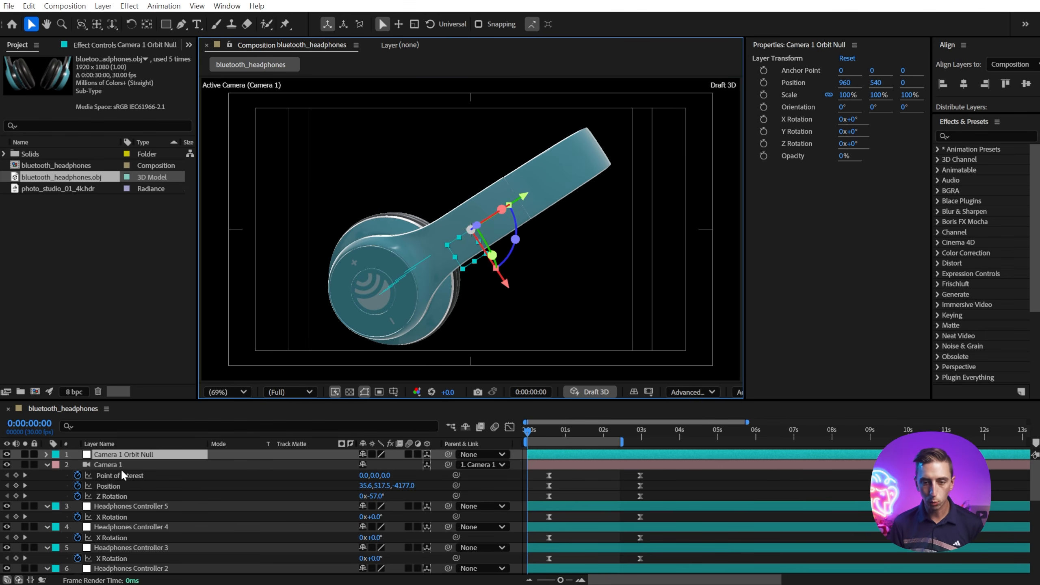
Animate the orbit null's Position with a keyframe at 0 seconds and a Z value of -2338 at 0:00:05:01
click(764, 83)
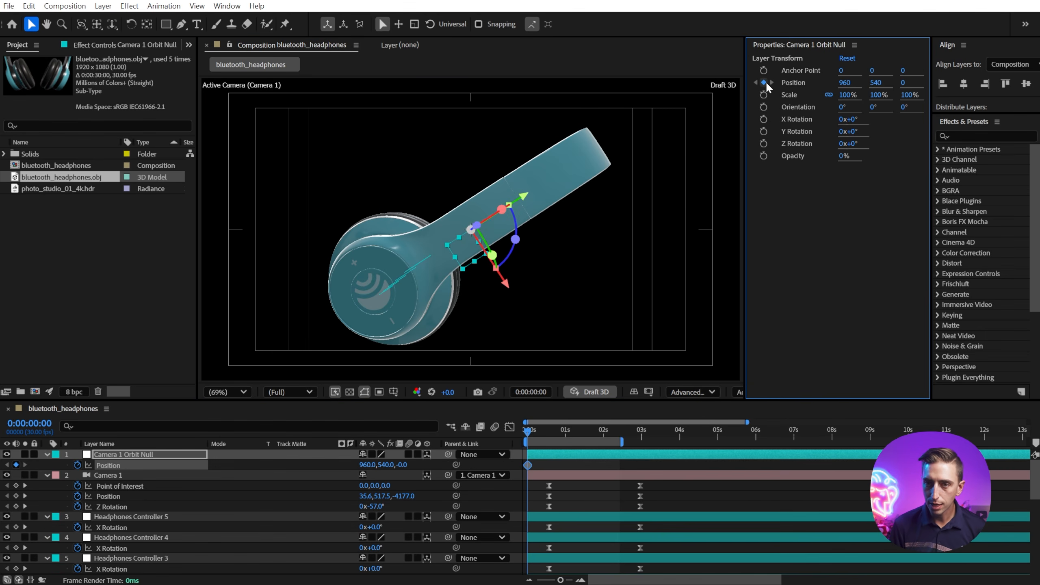
drag(559, 444, 719, 445)
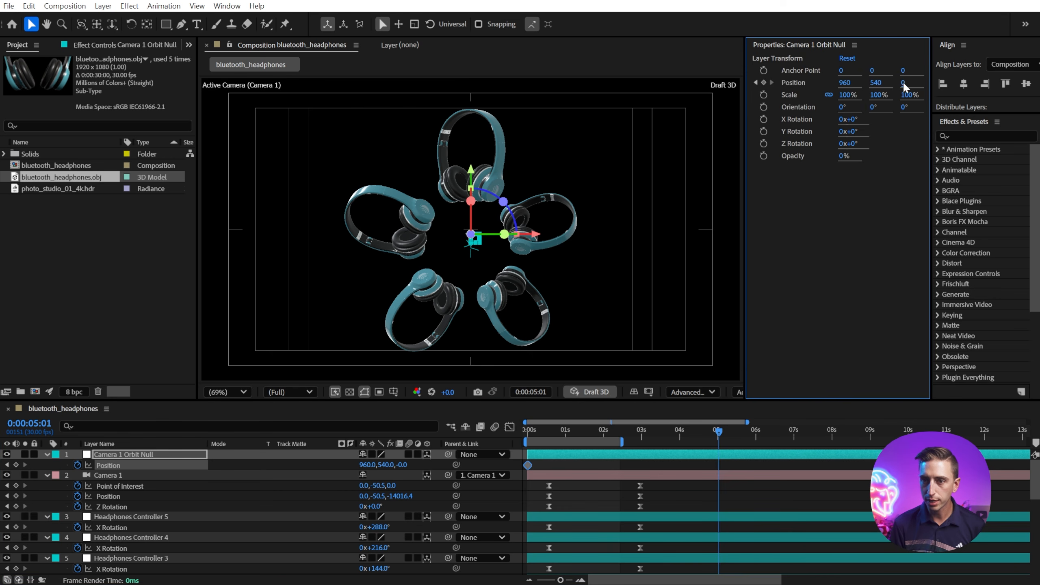
drag(904, 82, 12, 408)
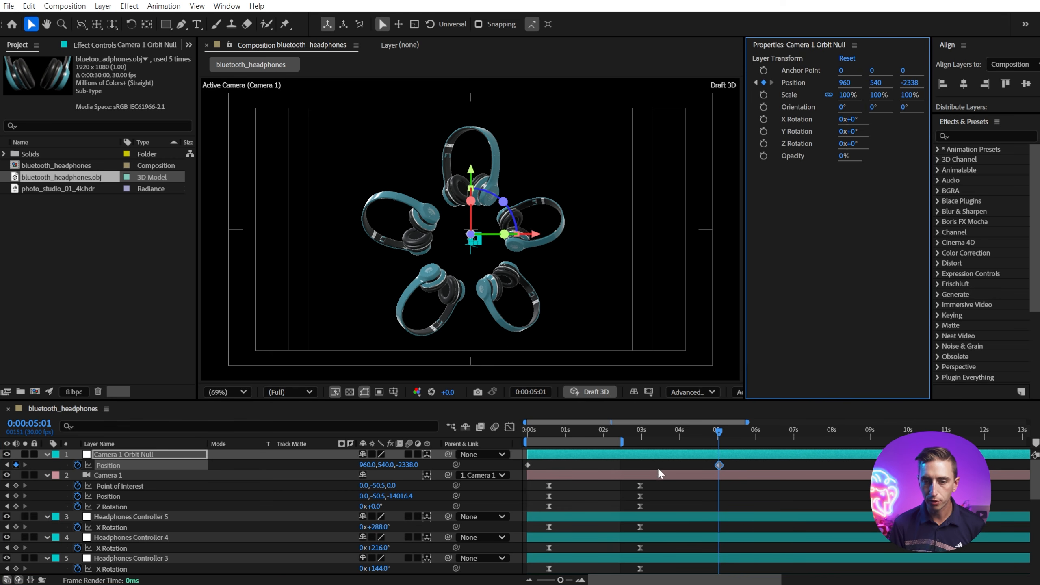
Extend the work area to nearly 5 seconds and preview the slow camera pull-back from the start
drag(701, 434, 507, 443)
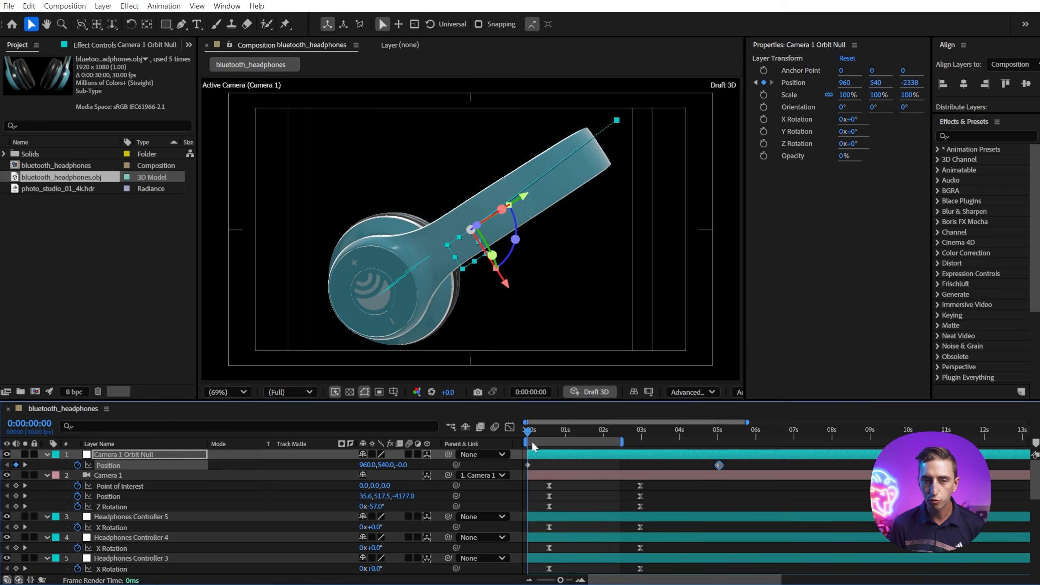
drag(622, 441, 711, 441)
key(space)
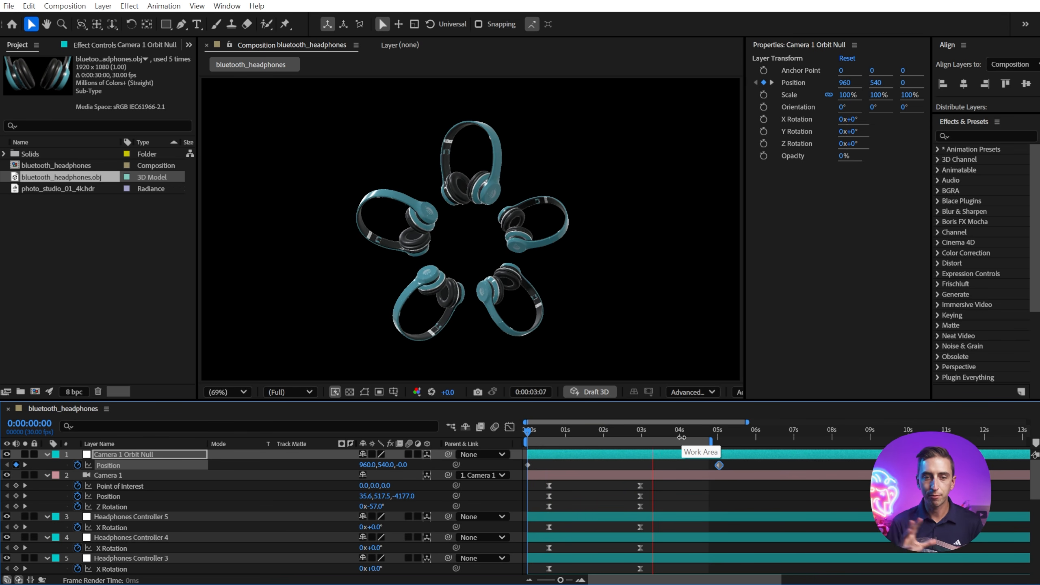
key(space)
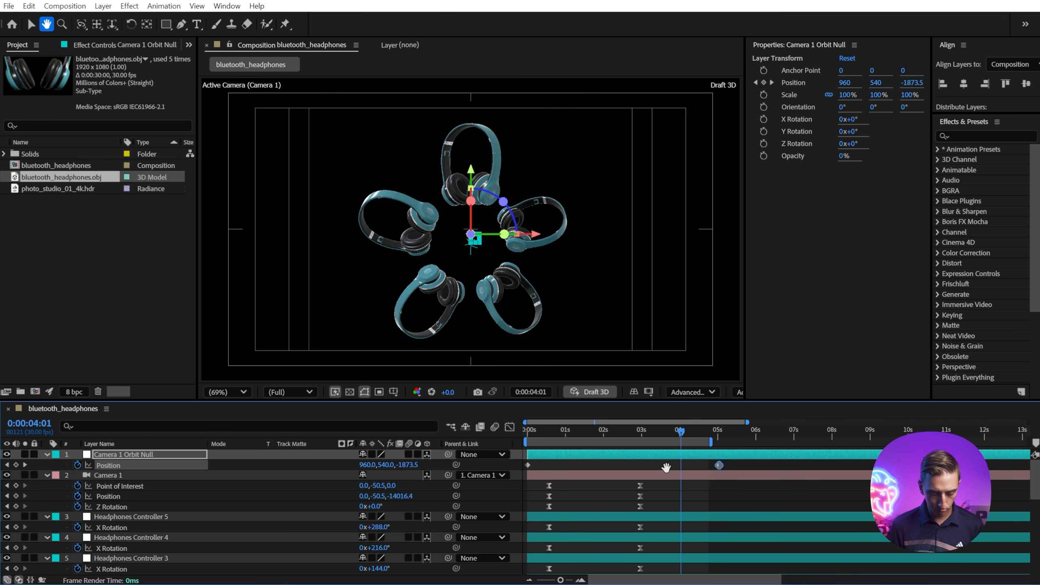
Deselect everything and collapse the keyframed properties of all layers
key(p)
key(u)
click(712, 482)
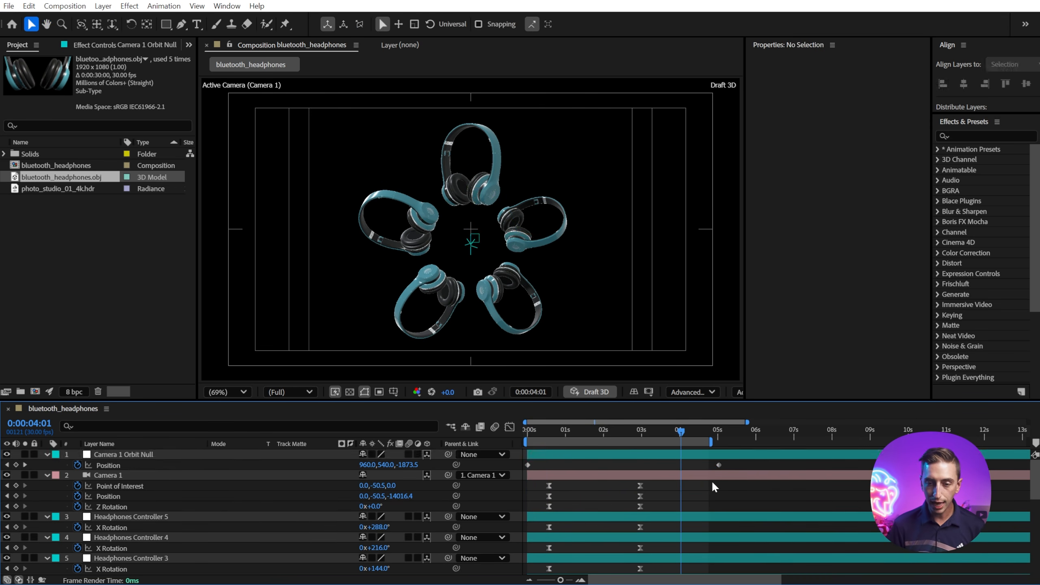
key(u)
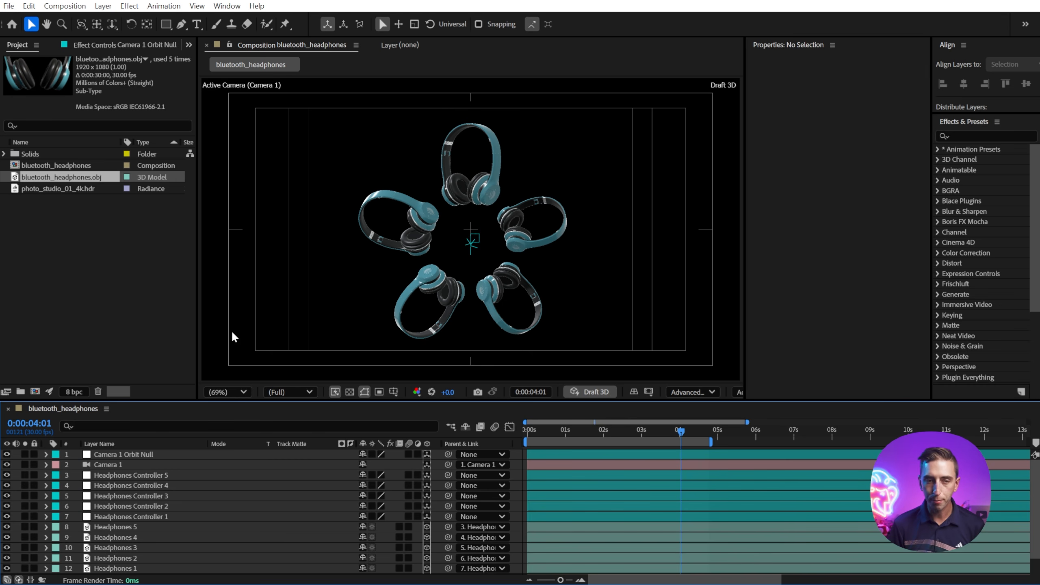
Add a full-frame rectangle shape layer, rename it BG and send it behind all other layers
double_click(166, 24)
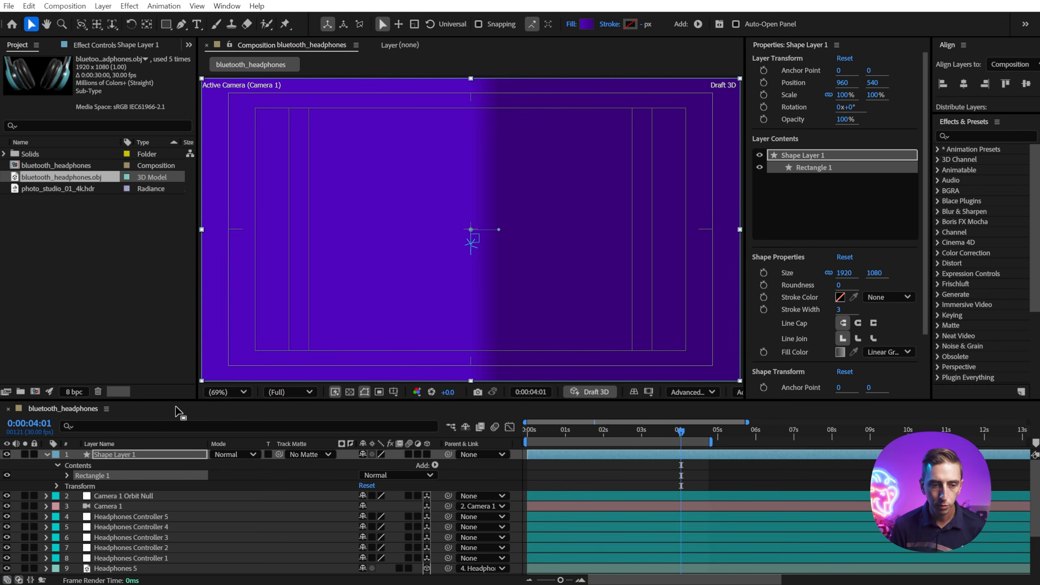
click(130, 454)
key(Return)
text(BG)
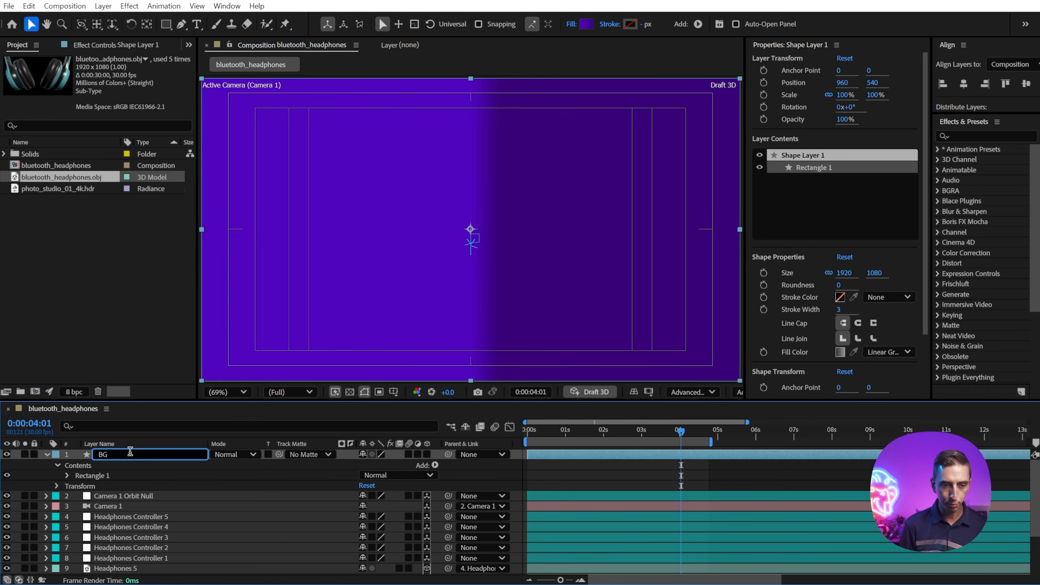
key(Return)
key(ctrl+shift+bracketleft)
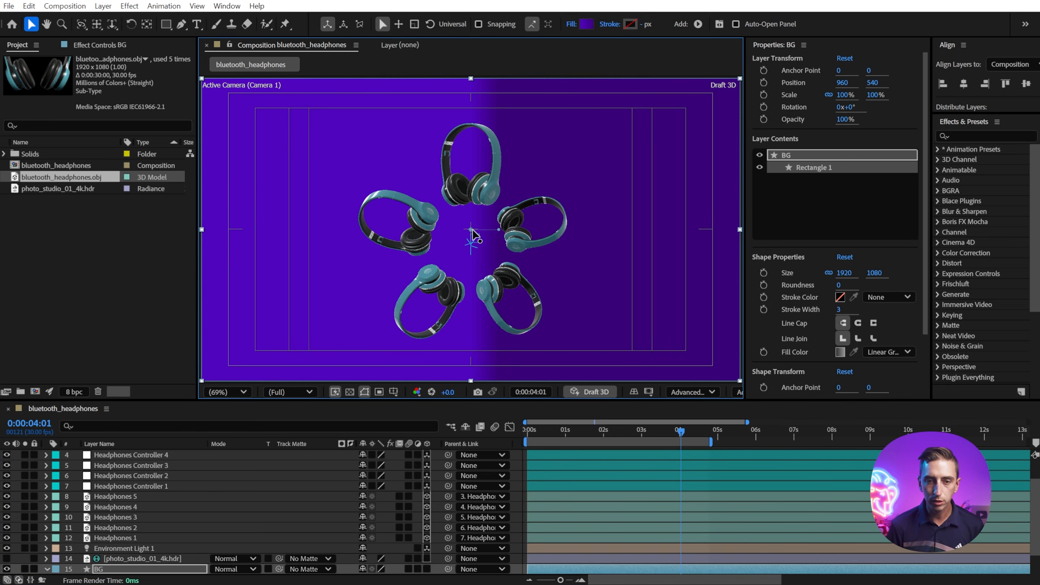
Reposition both gradient endpoints of BG so the linear gradient runs nearly vertically across the frame
drag(472, 231, 311, 118)
drag(497, 230, 296, 405)
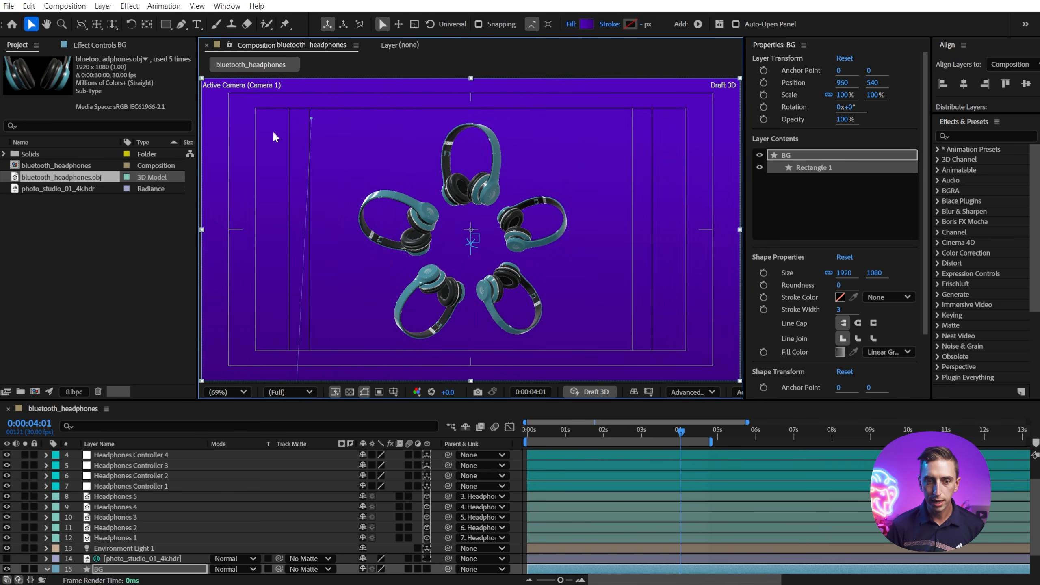
drag(312, 117, 628, 103)
scroll(369, 314, down, 1)
drag(343, 359, 375, 315)
drag(587, 139, 434, 108)
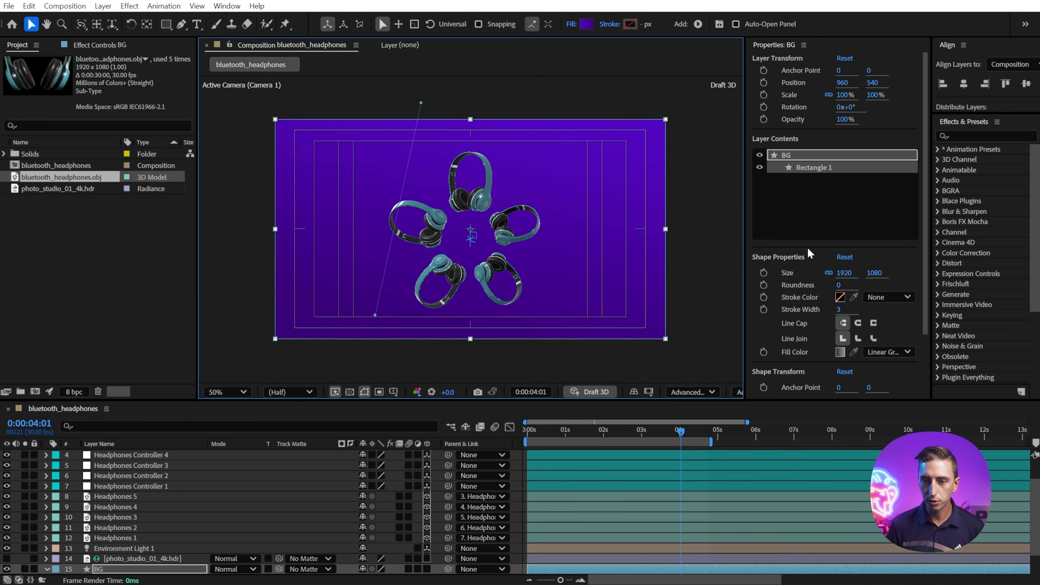
Set the start colour of BG's linear gradient to a bright cyan, about #31D3E4
click(840, 351)
drag(491, 148, 704, 128)
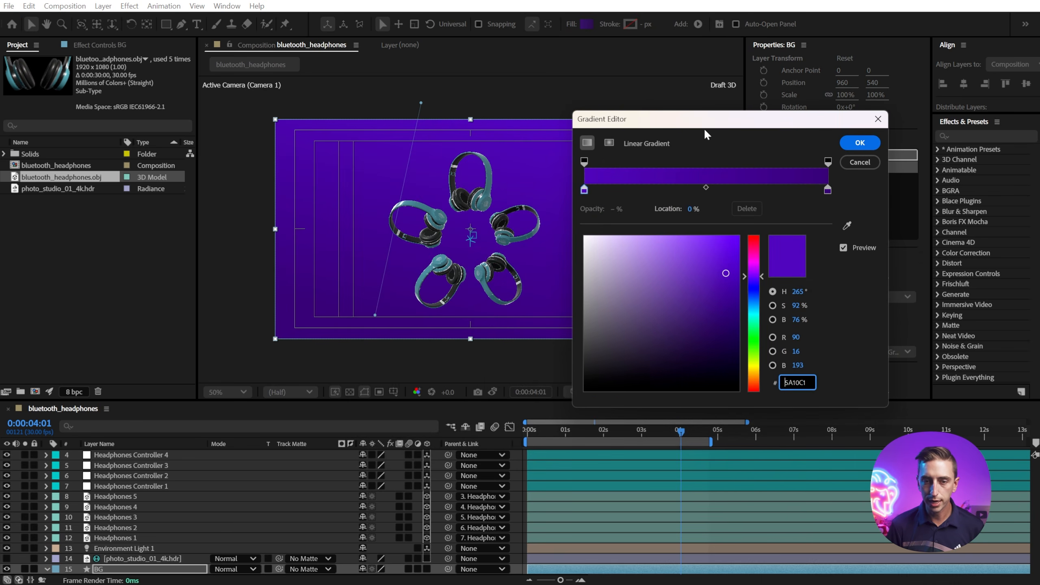
click(584, 190)
drag(753, 276, 757, 315)
drag(725, 275, 711, 256)
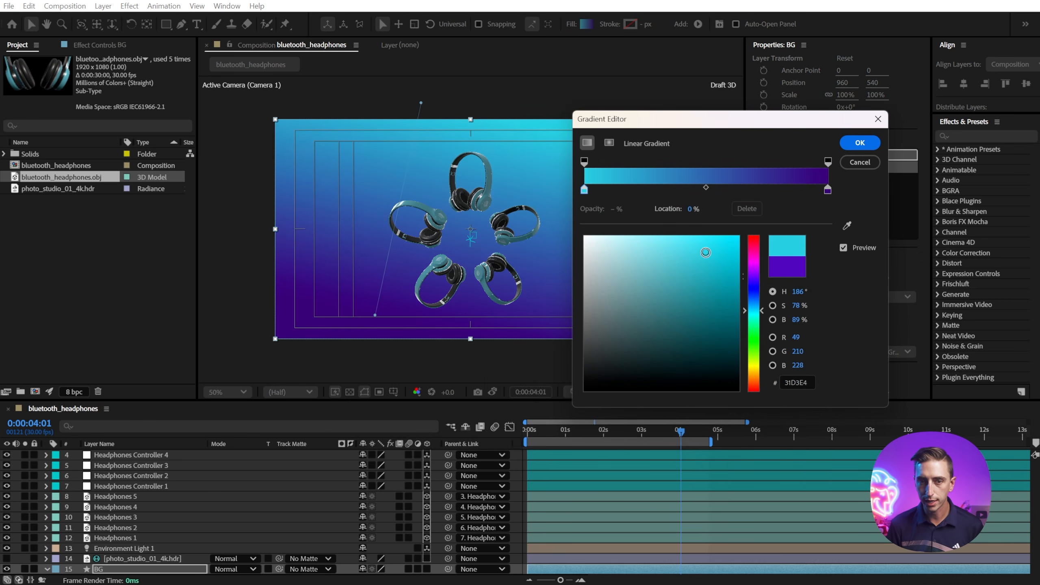
Set the gradient's end colour to dark teal and angle it diagonally from the frame's upper right to its lower left
click(829, 190)
mouse_move(755, 299)
mouse_down()
mouse_move(755, 314)
mouse_move(723, 324)
mouse_move(755, 309)
mouse_up()
click(864, 143)
drag(375, 315, 440, 368)
drag(421, 103, 571, 97)
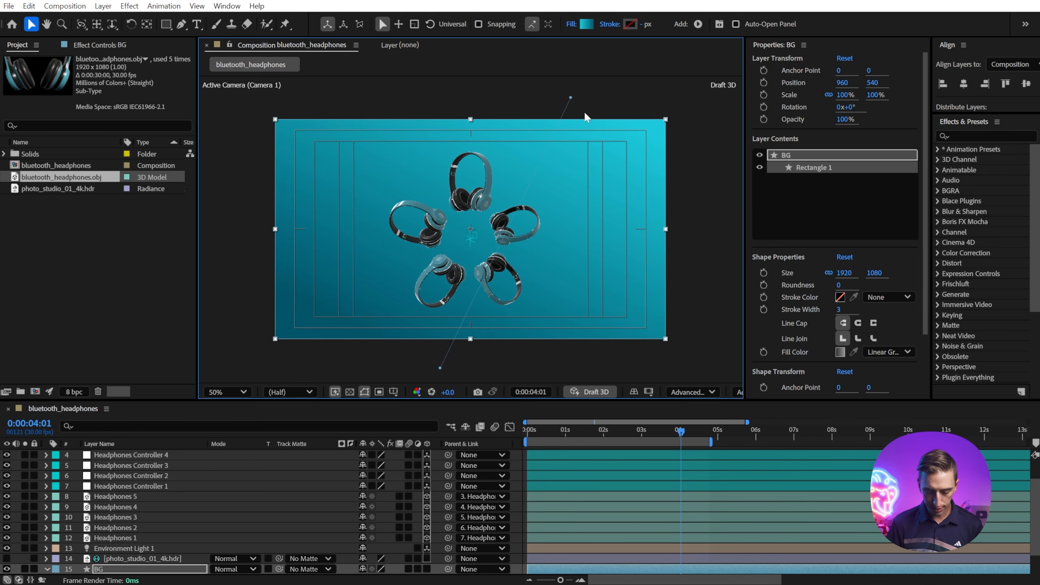
Hide the title and action safe guides and lock the BG layer
key(apostrophe)
click(34, 569)
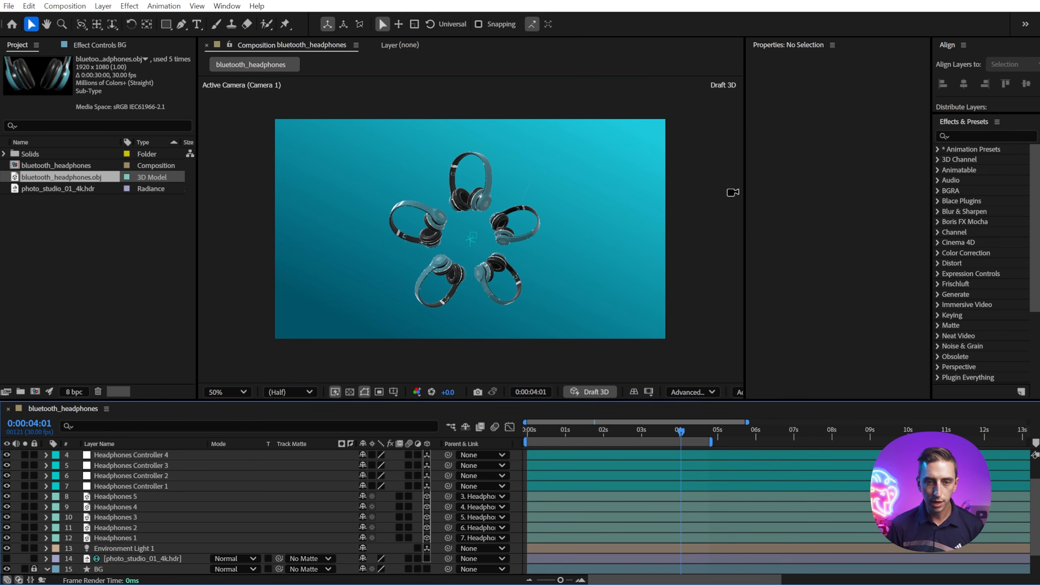
key(shift+slash)
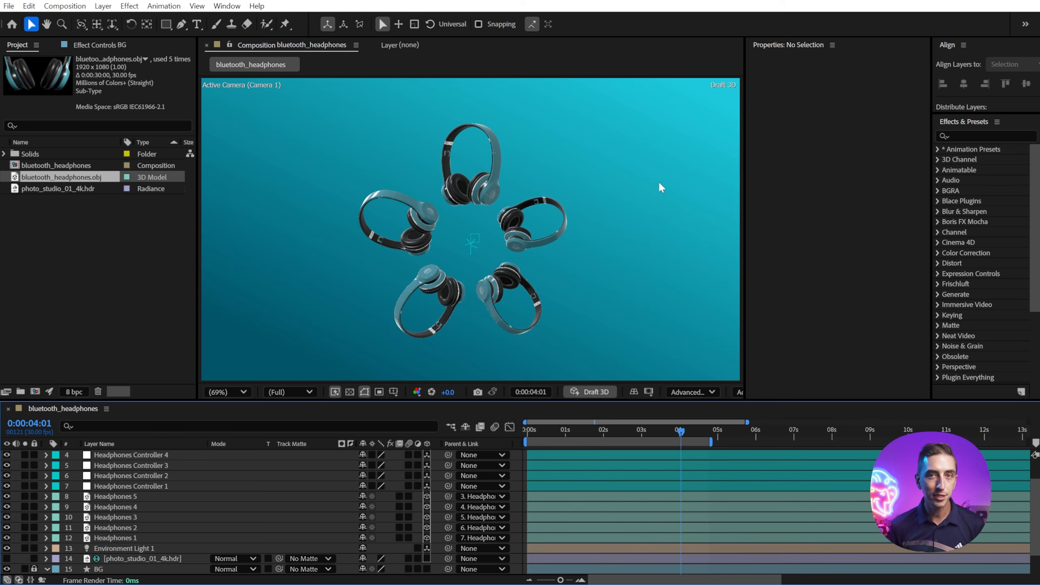
Create 3D layer instances of the layers Headphones 1 to Headphones 5 and solo the Headphones 1 instance
click(131, 499)
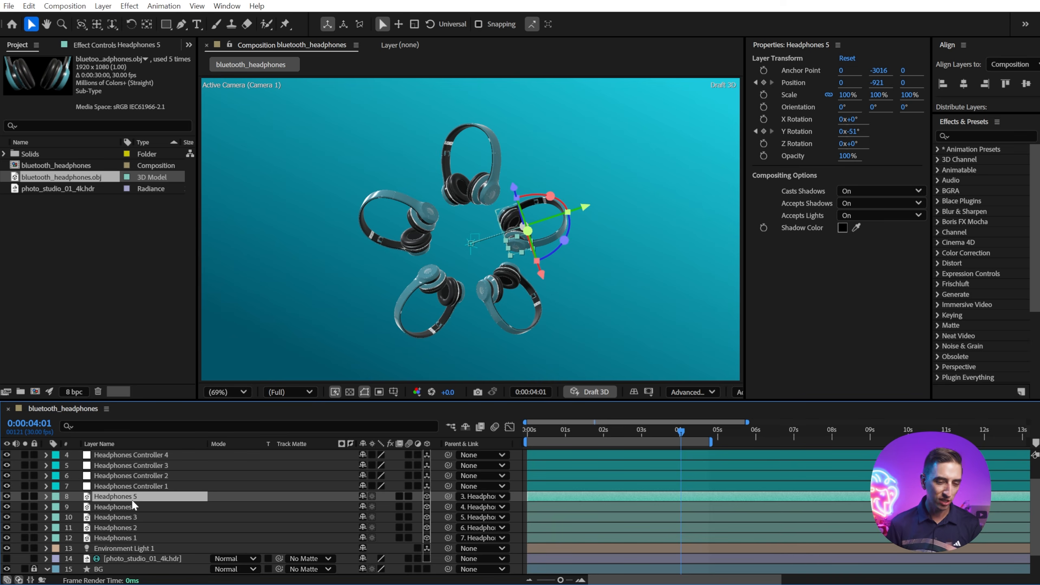
shift+click(120, 537)
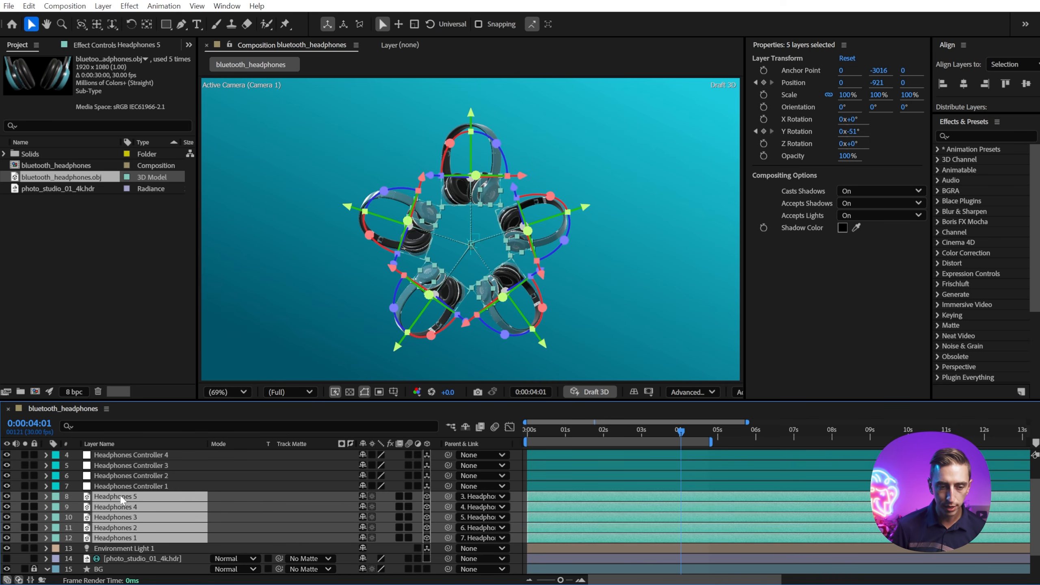
right_click(120, 498)
mouse_move(161, 381)
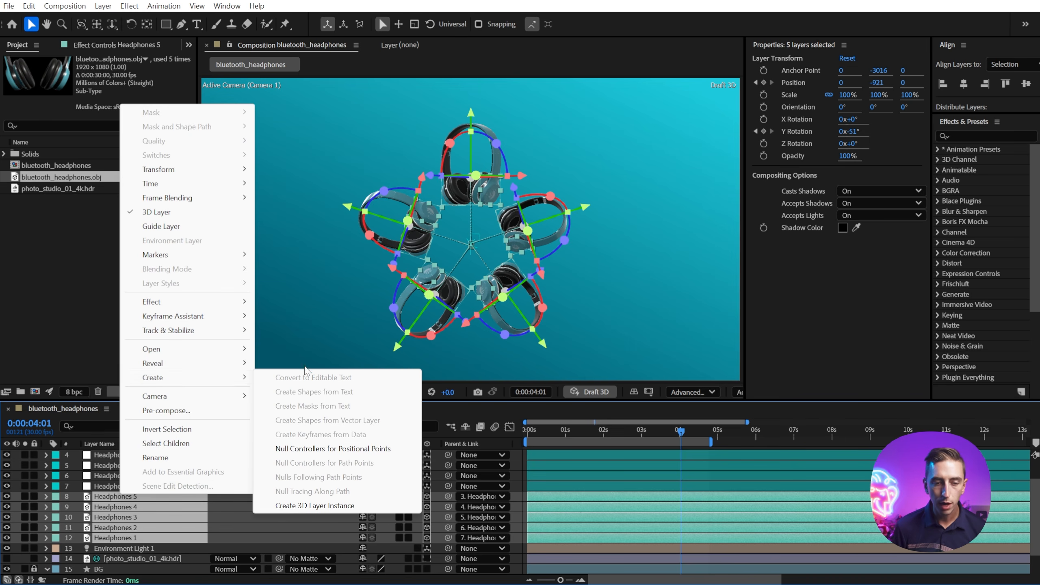
click(355, 506)
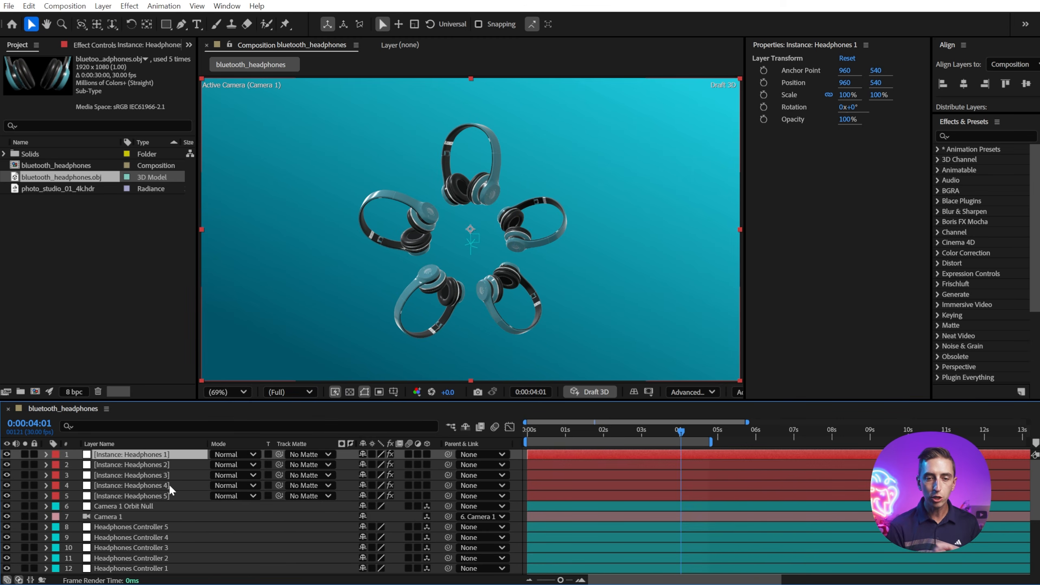
click(25, 454)
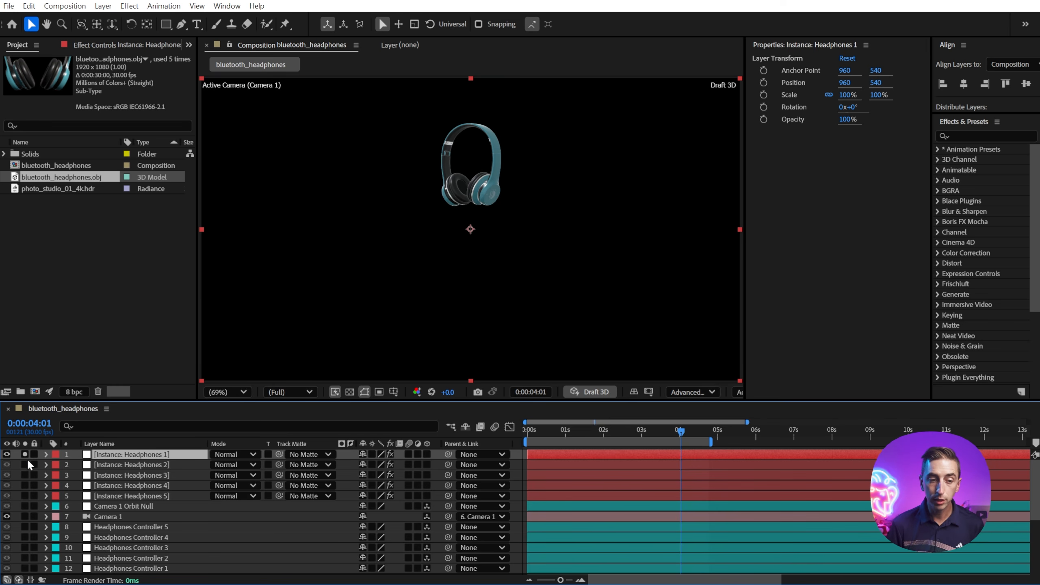
Solo the instances of Headphones 2 to 5 as well, and clear the solo from all five instances
click(25, 465)
click(24, 475)
click(25, 484)
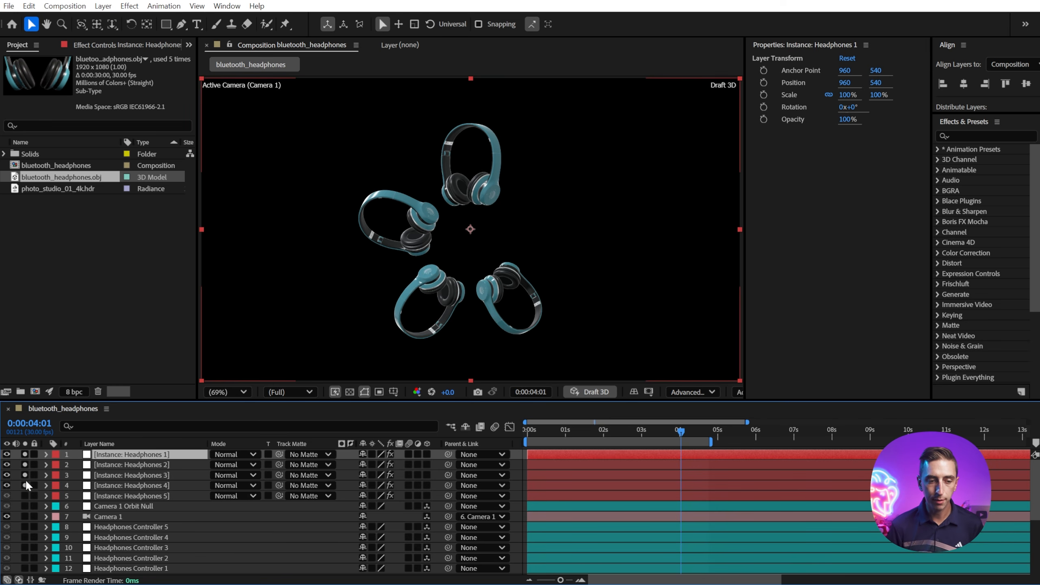
drag(25, 483, 30, 448)
Examine the CC Composite effect on the Headphones 1 instance and the source layers it refers to
click(91, 43)
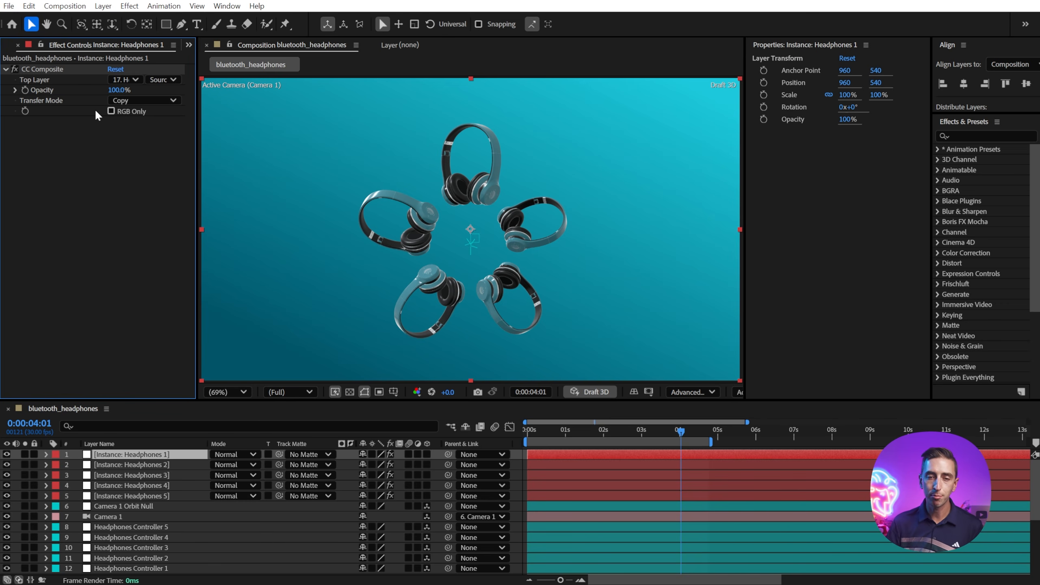
scroll(160, 499, down, 3)
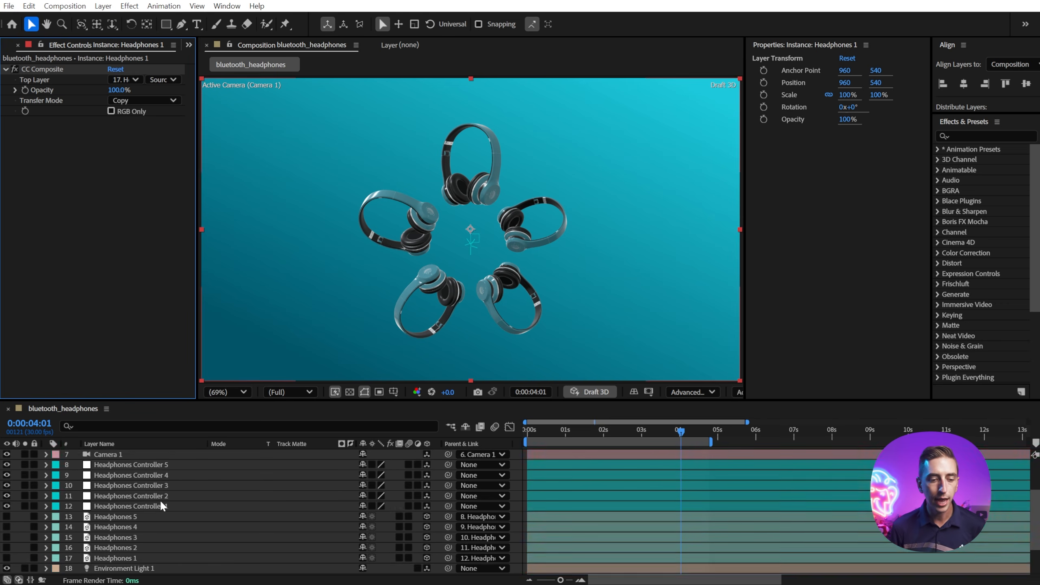
scroll(120, 510, up, 3)
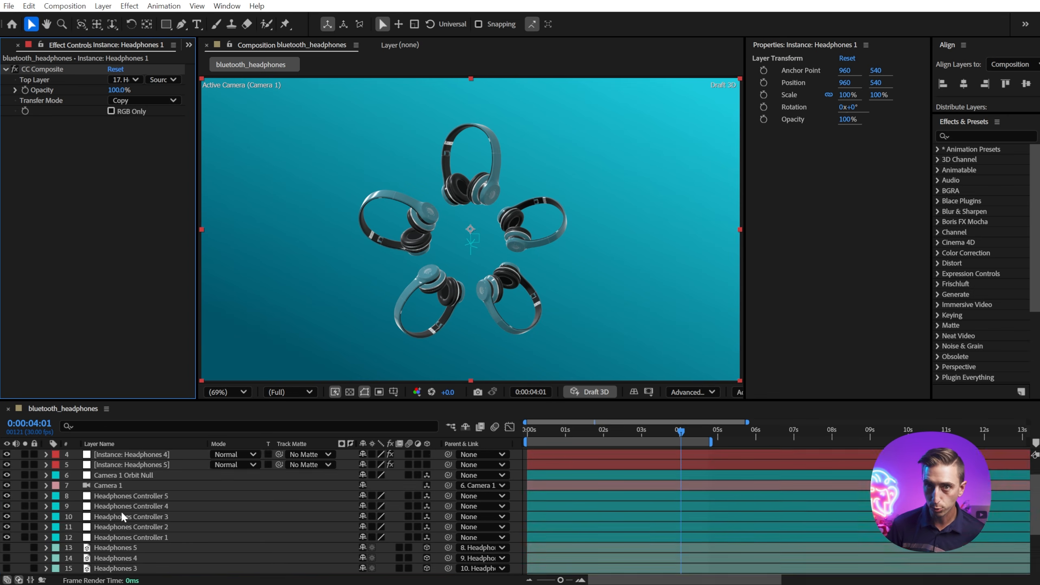
Try moving the Headphones 5 instance to the top of the layer stack at 0:00:00:22, and undo the reordering
click(708, 430)
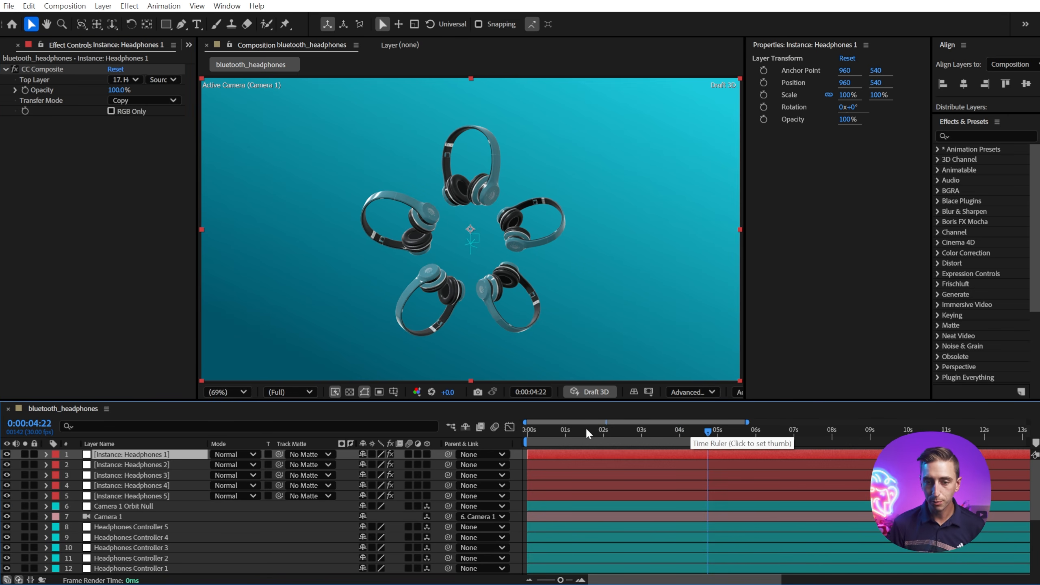
drag(585, 428, 556, 434)
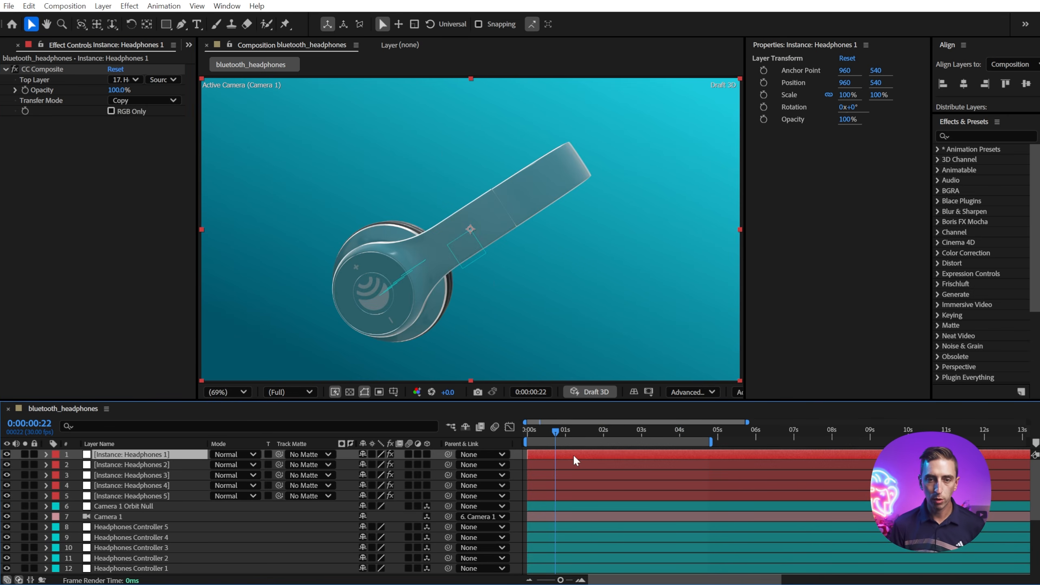
drag(160, 493, 161, 451)
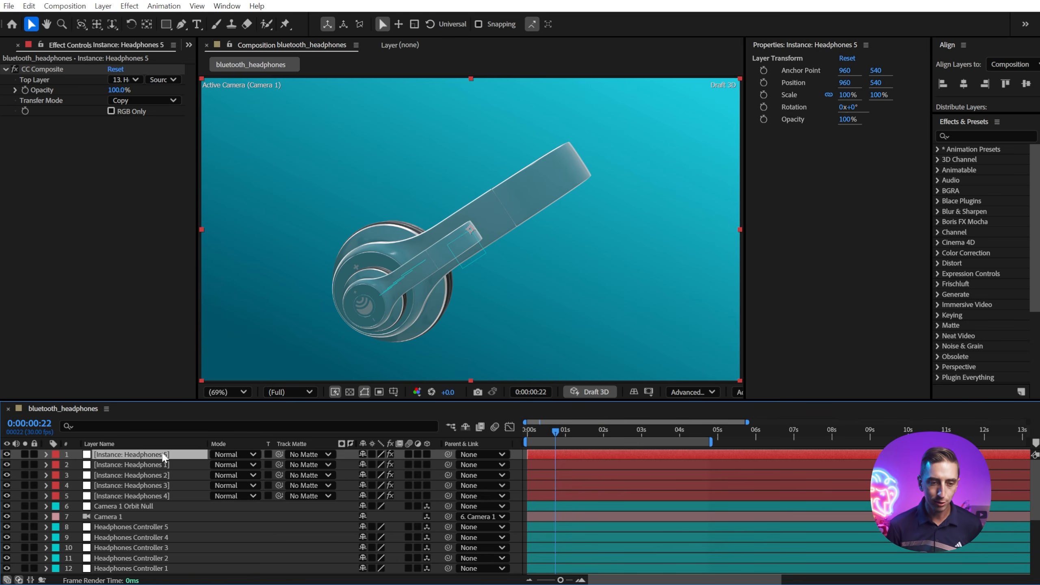
key(ctrl+z)
drag(651, 430, 704, 432)
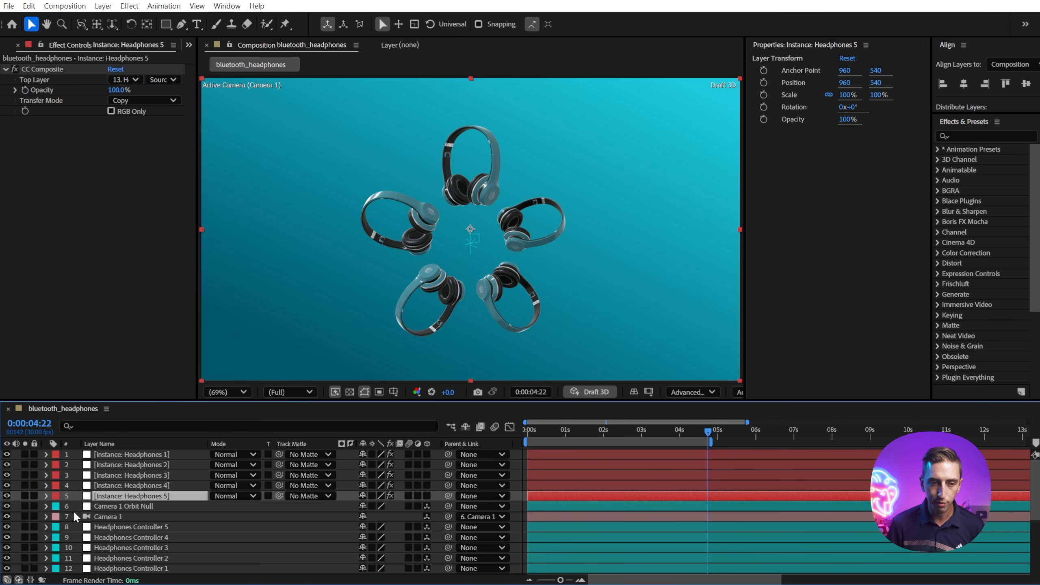
Apply the Hue/Saturation effect to the Headphones 1 instance
click(157, 455)
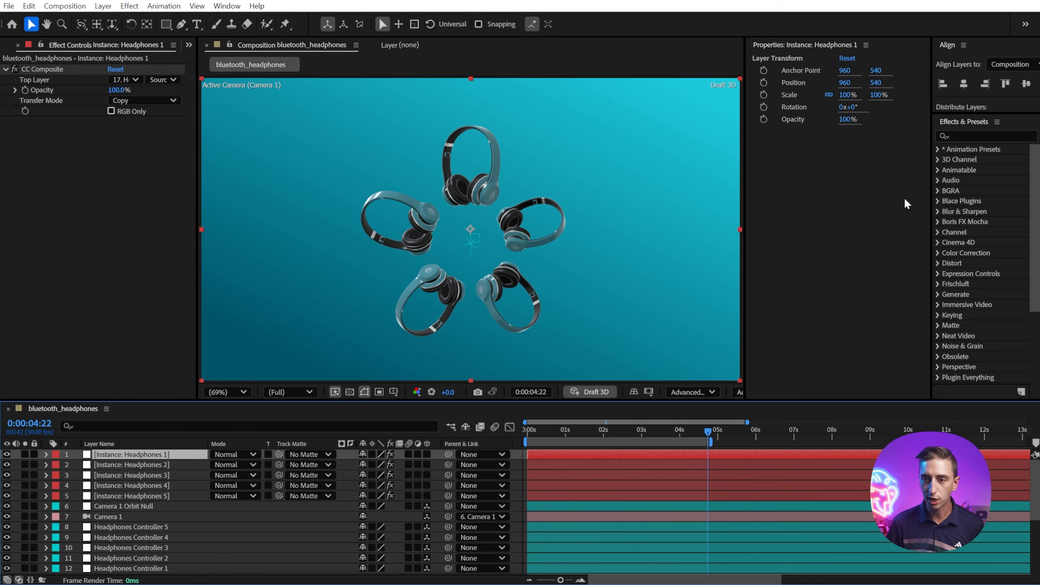
click(971, 136)
text(hue)
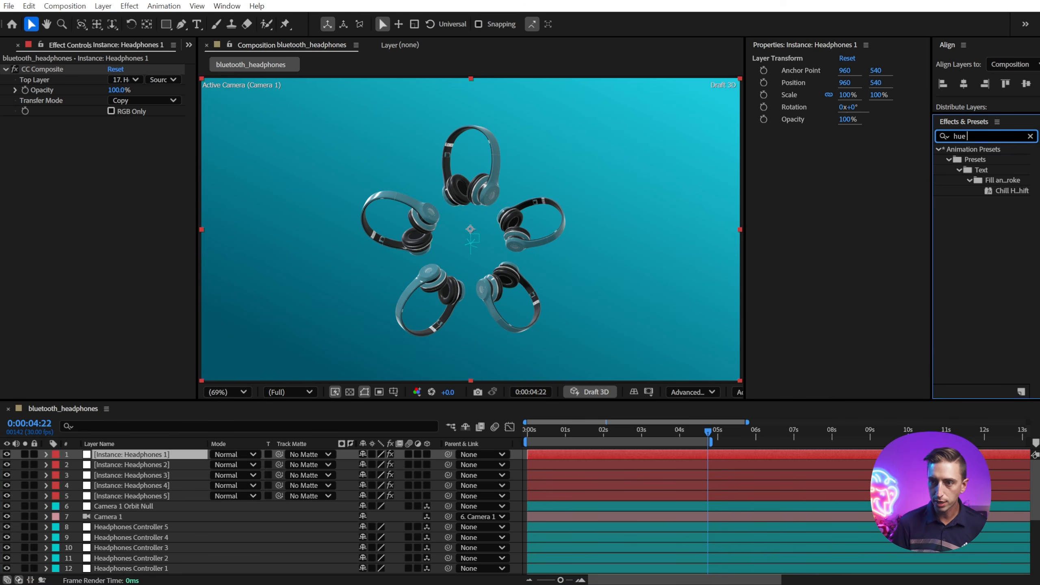
drag(998, 222, 155, 454)
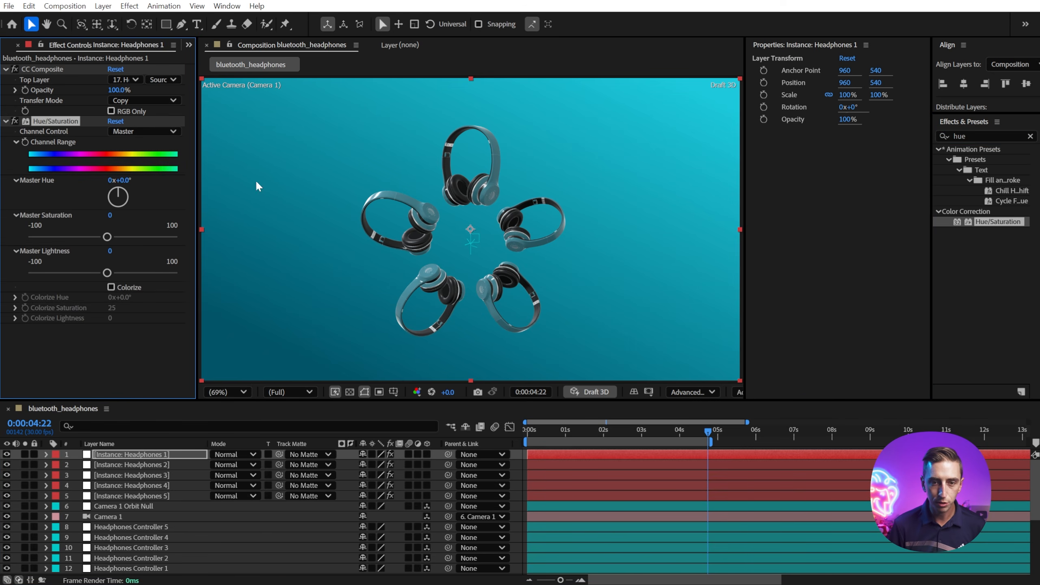
Recolour the Headphones 1 instance orange with a master hue of 198° and a master saturation of 53
drag(123, 181, 240, 186)
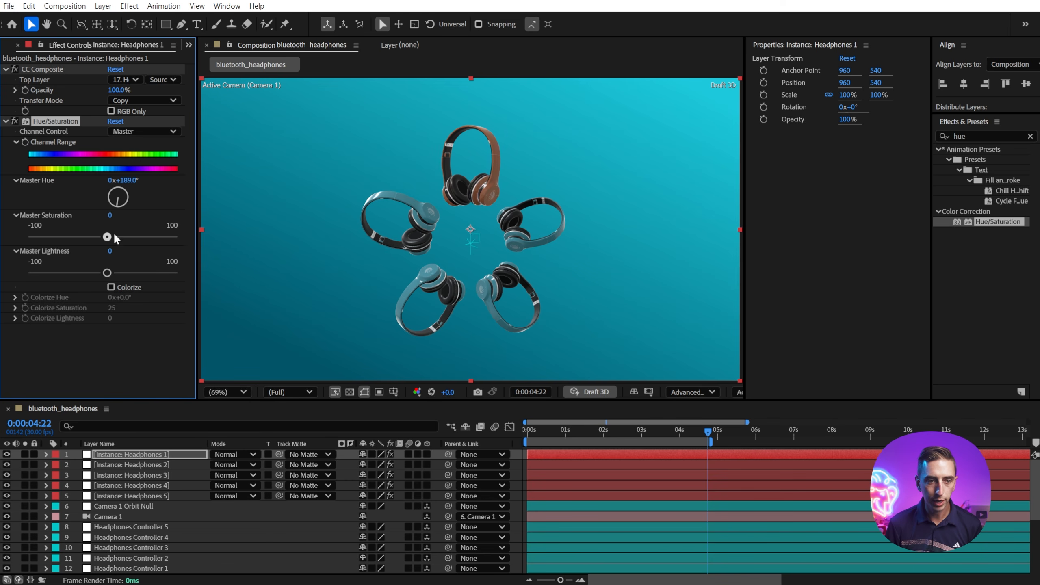
drag(115, 237, 144, 238)
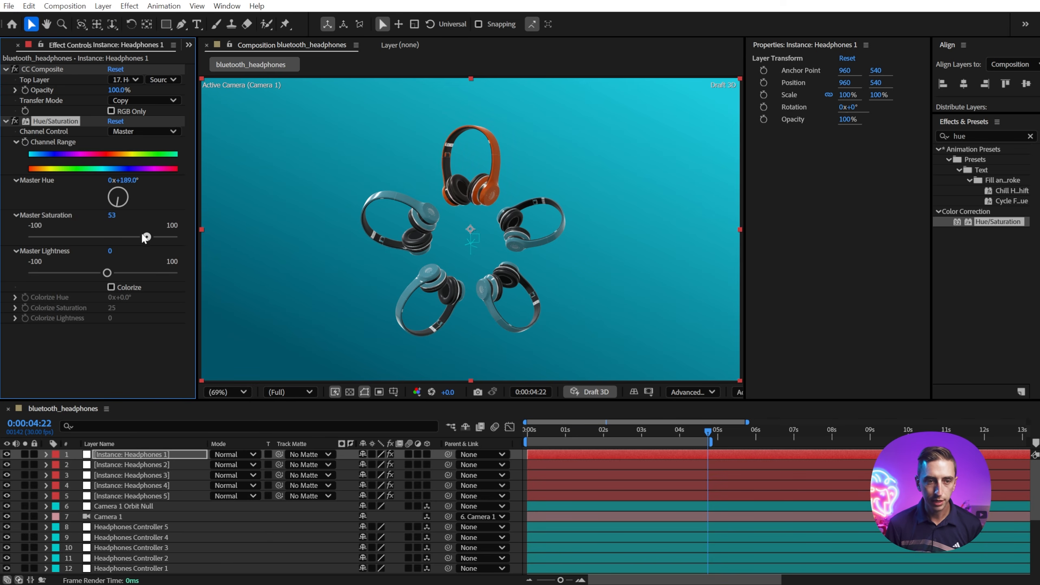
drag(131, 179, 141, 179)
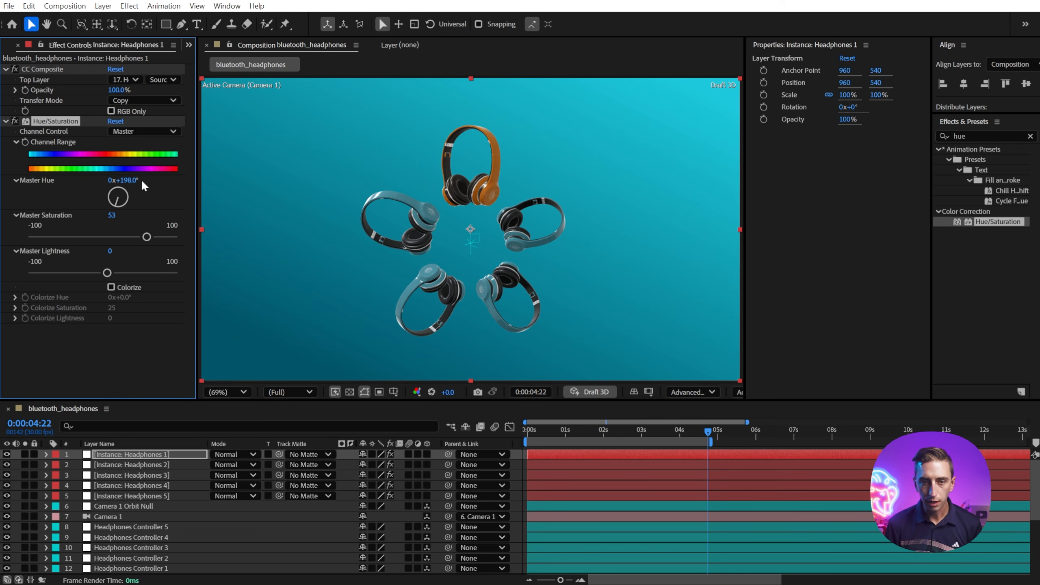
Set the intensity of Environment Light 1 to 142%
scroll(143, 517, down, 3)
scroll(143, 517, up, 3)
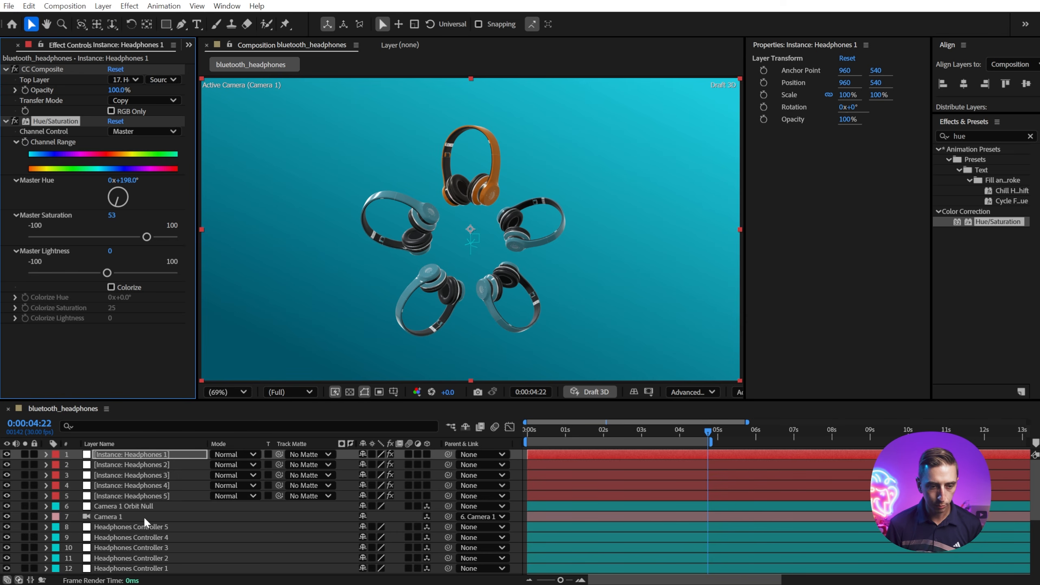
scroll(135, 516, down, 2)
scroll(126, 520, down, 5)
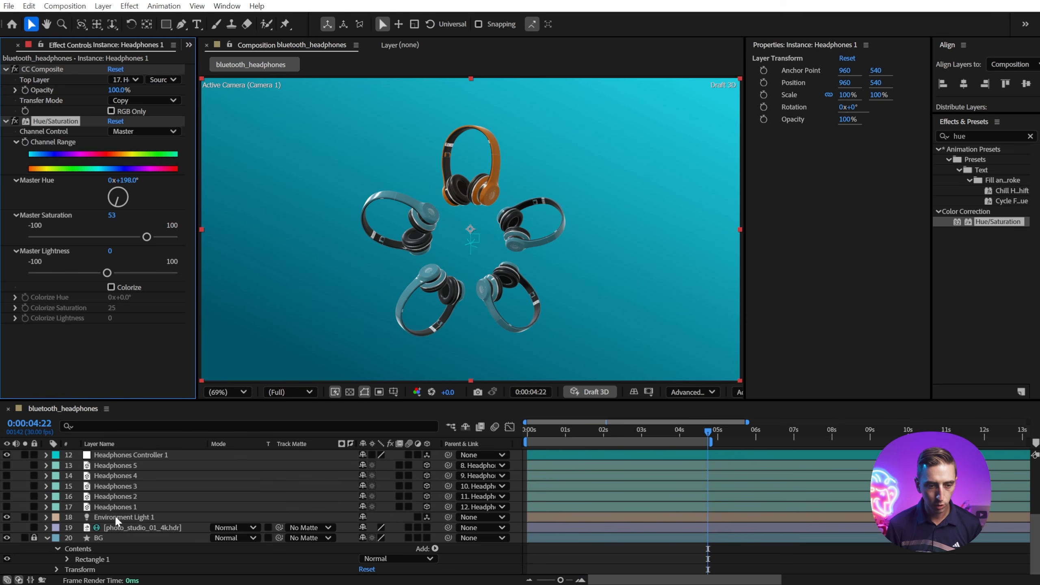
click(116, 518)
key(t)
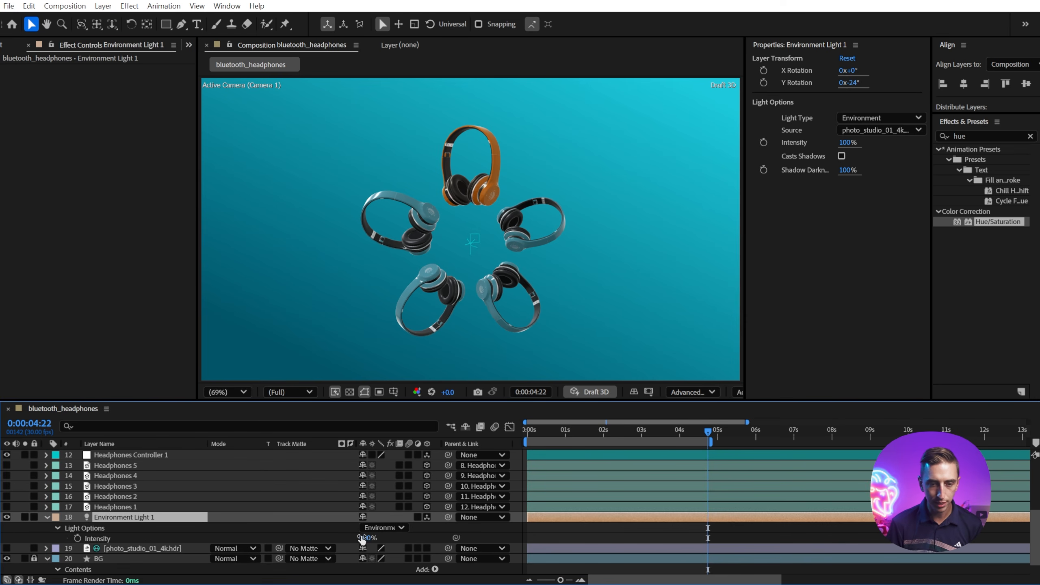
drag(361, 540, 392, 537)
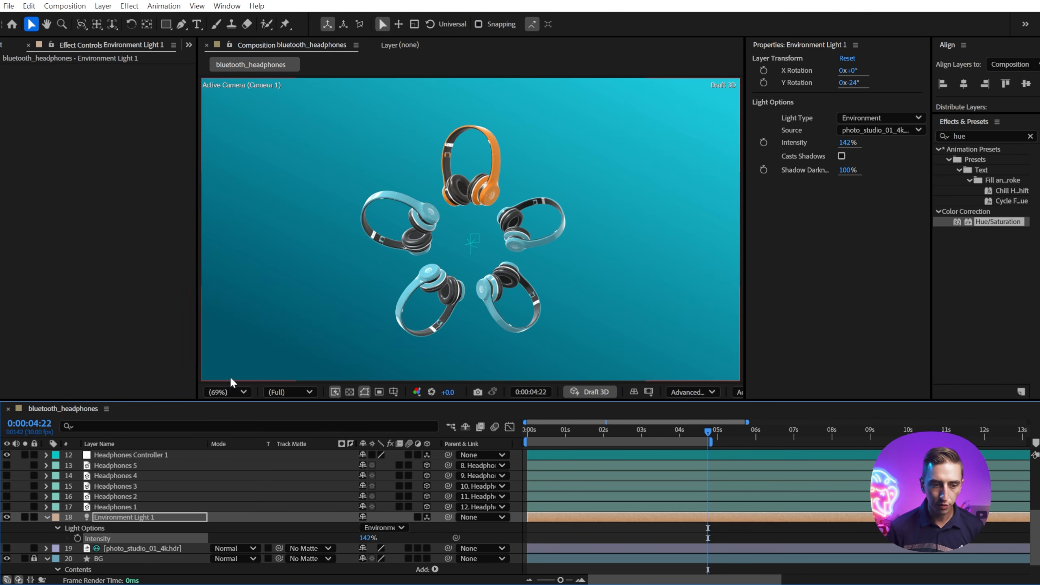
Copy Hue/Saturation from the Headphones 1 instance to the Headphones 2 instance, set its master hue to 146° for pink and adjust its saturation
scroll(169, 491, up, 5)
click(148, 455)
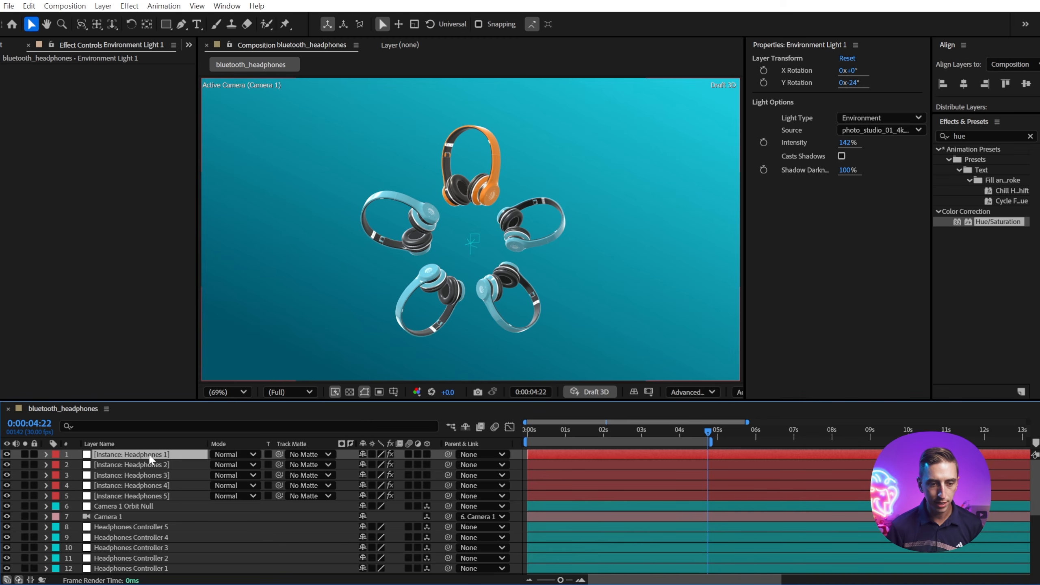
key(e)
click(124, 485)
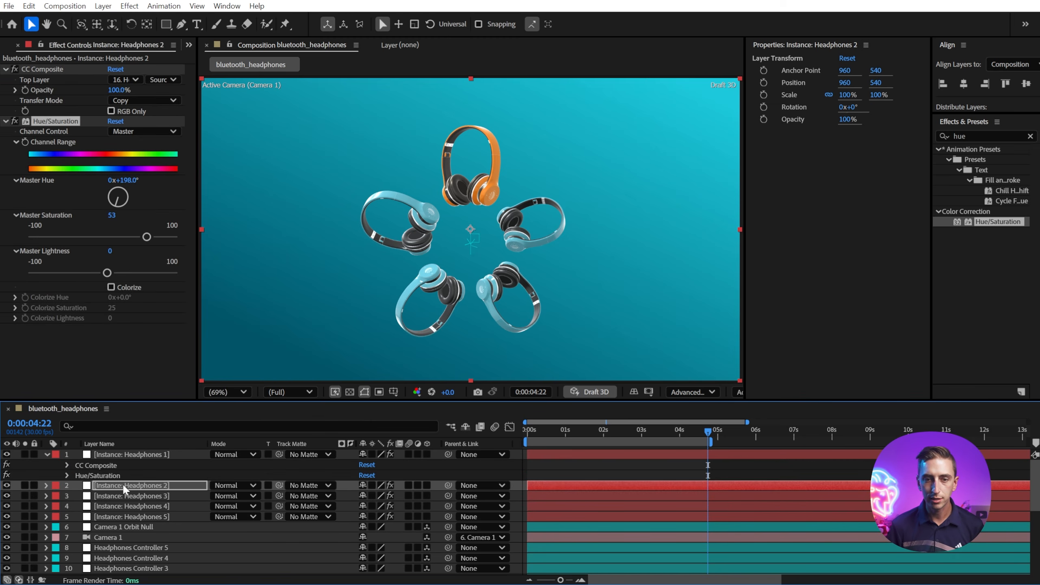
key(ctrl+v)
drag(123, 180, 95, 180)
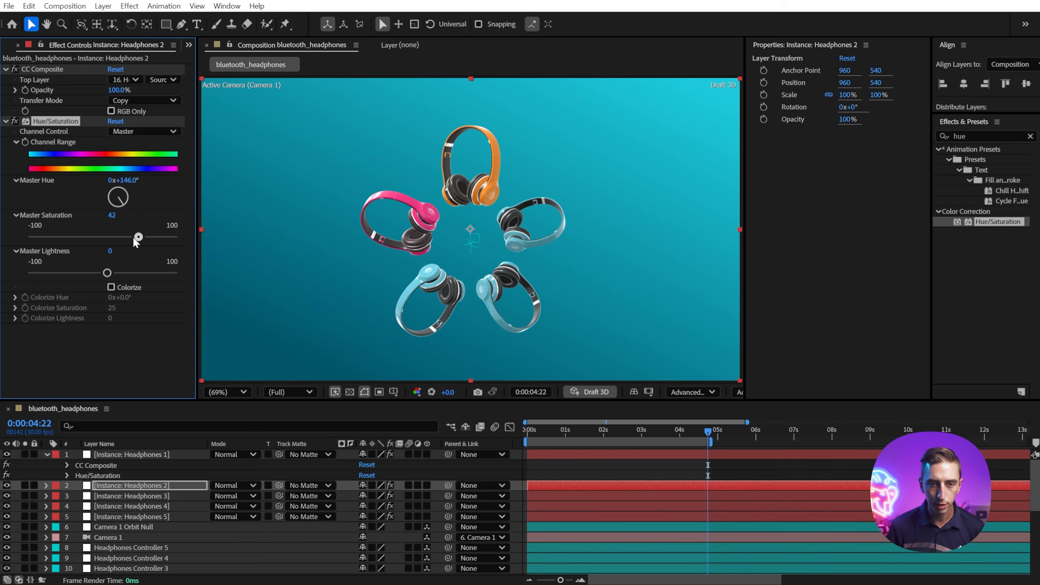
drag(135, 238, 140, 238)
Paste Hue/Saturation onto the Headphones 3, 4 and 5 instances, recolouring them purple, green and yellow, with hue 221° and saturation 50 for Headphones 5
click(162, 496)
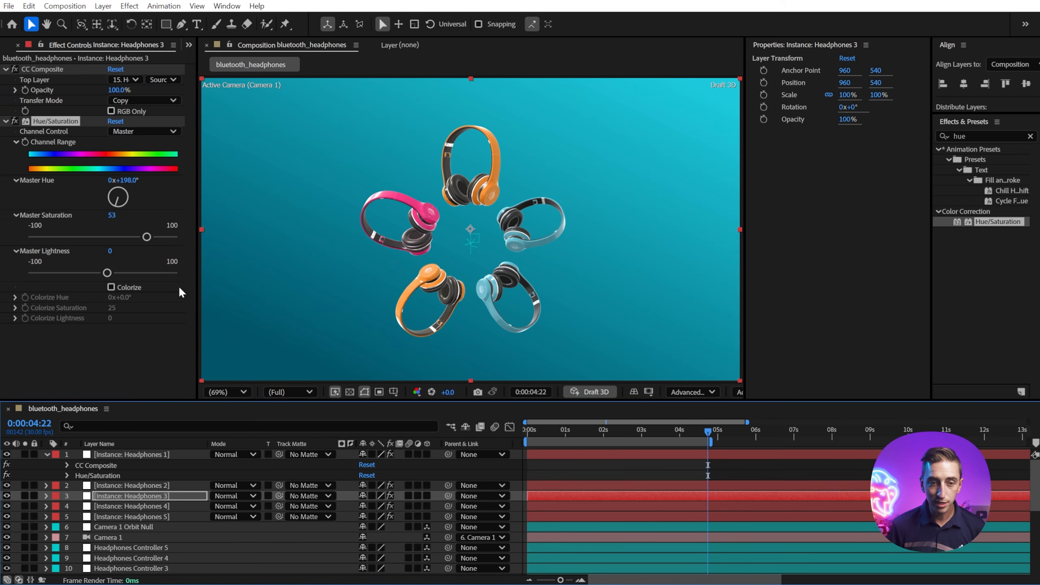
drag(126, 181, 61, 189)
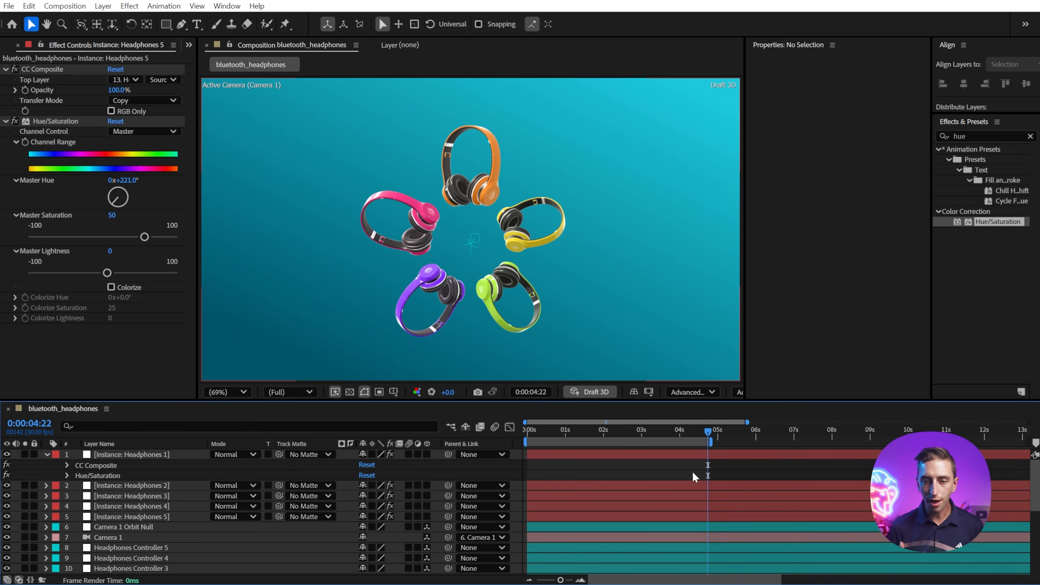
Examine the keyframed properties of the camera and its orbit null at 0:00:05:01 and 0:00:02:29
key(u)
click(719, 431)
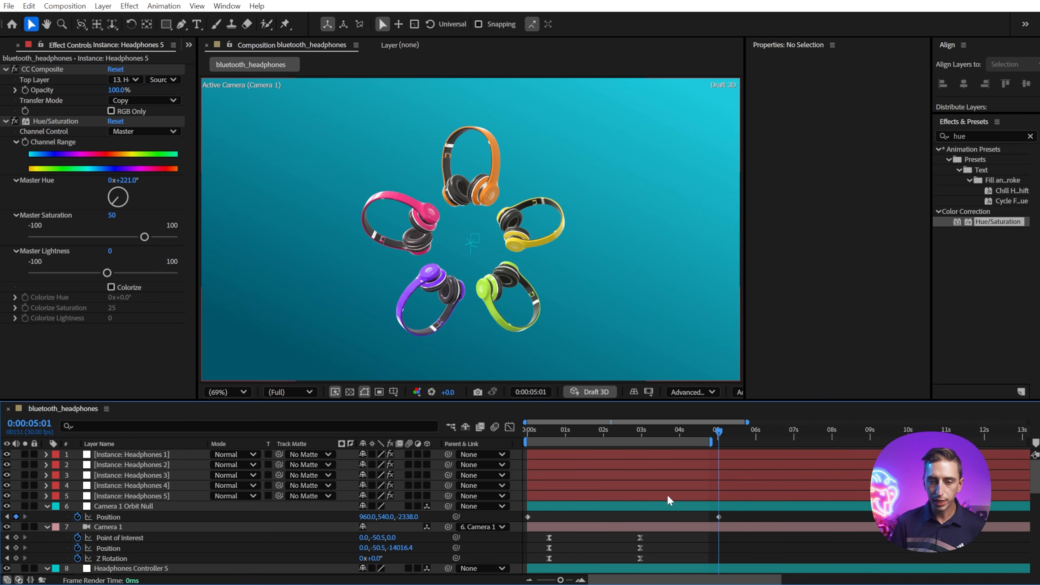
click(639, 432)
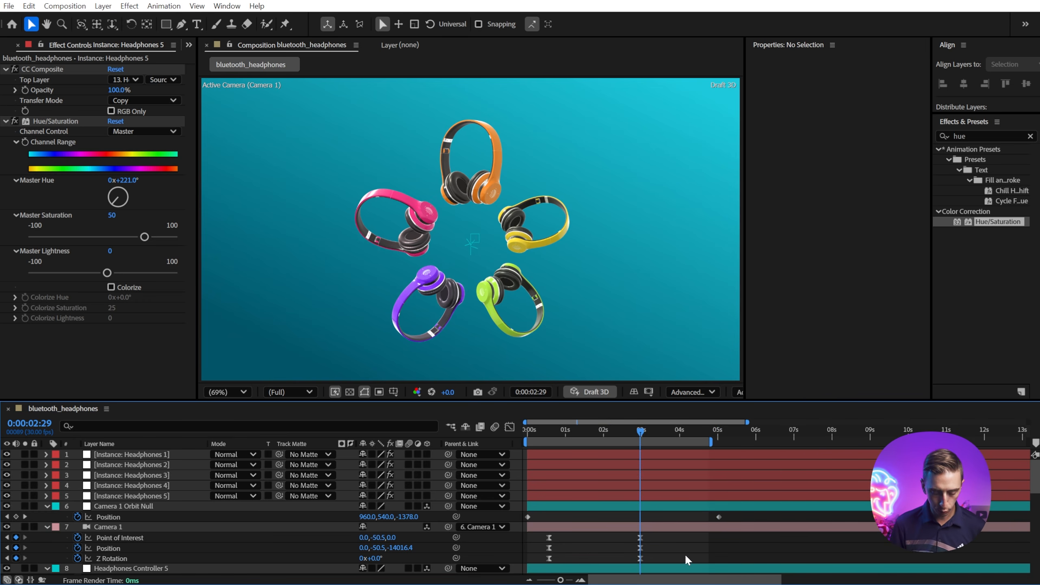
key(u)
Add Position keyframes to Headphones Controller 1 to 5 at 0:00:00:17, in line with their first X Rotation keyframes
click(131, 527)
shift+click(164, 568)
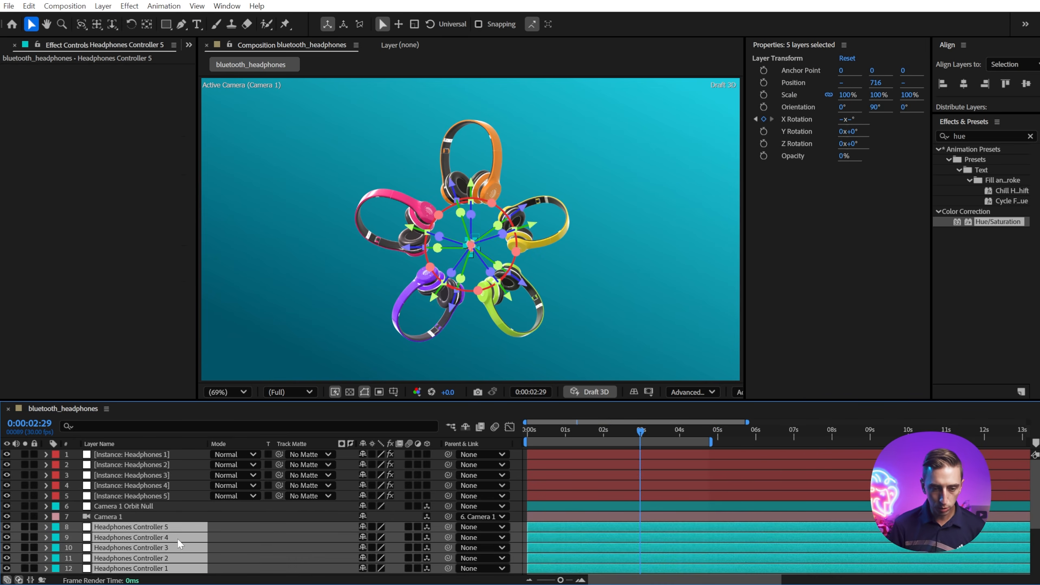
scroll(178, 544, down, 3)
key(p)
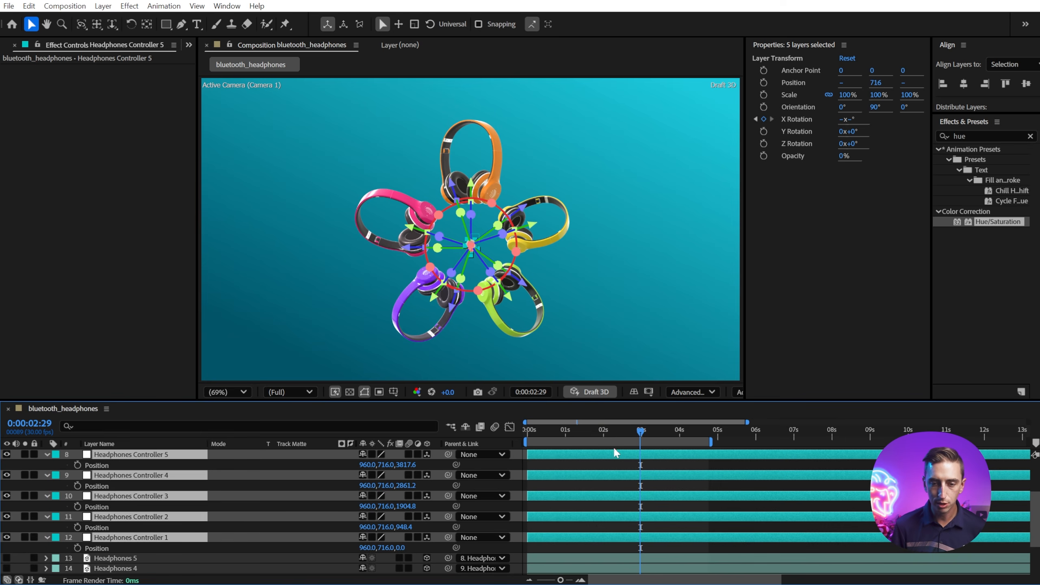
scroll(622, 499, up, 3)
scroll(623, 499, down, 1)
key(y)
key(u)
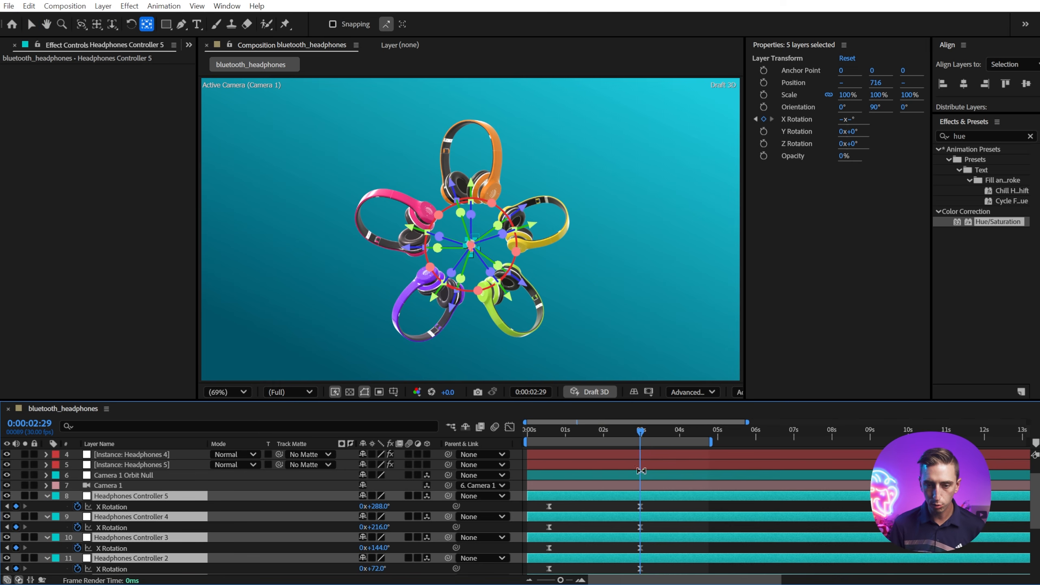
key(v)
drag(567, 433, 548, 435)
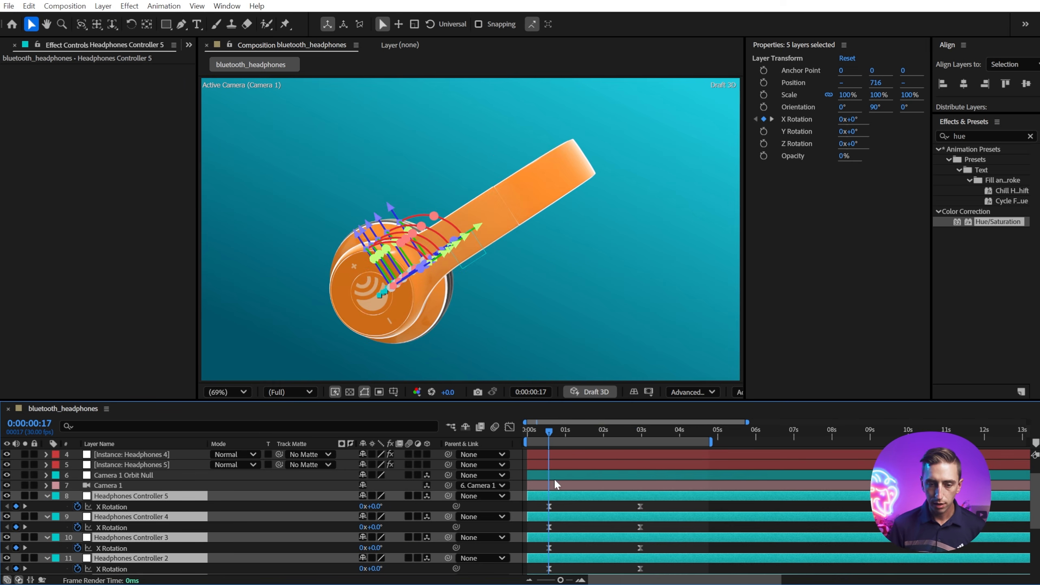
click(764, 83)
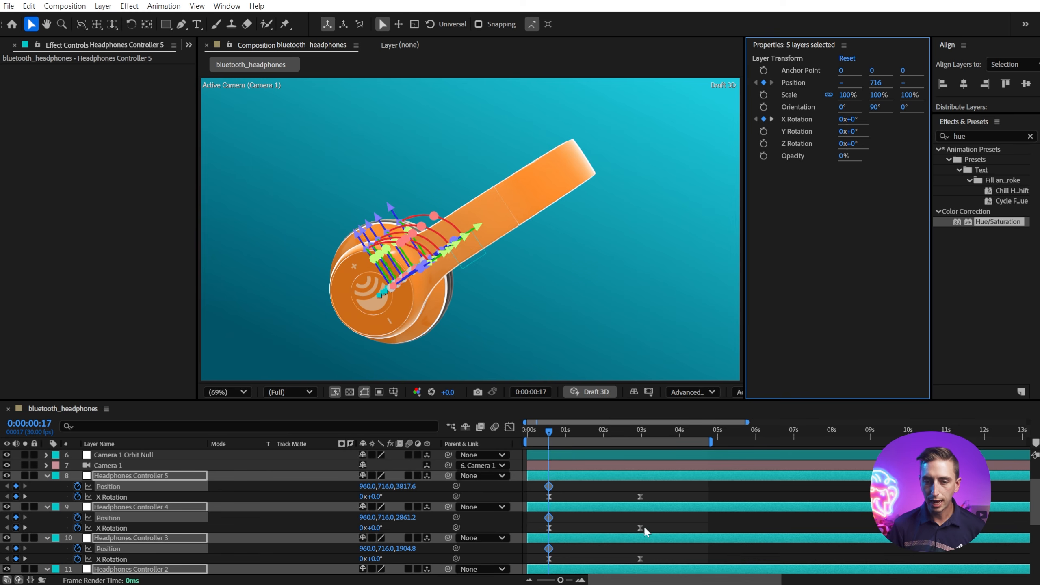
Go to 0:00:02:29 and widen the composition viewer, splitting it into two views with Top beside the active camera
drag(554, 430, 645, 435)
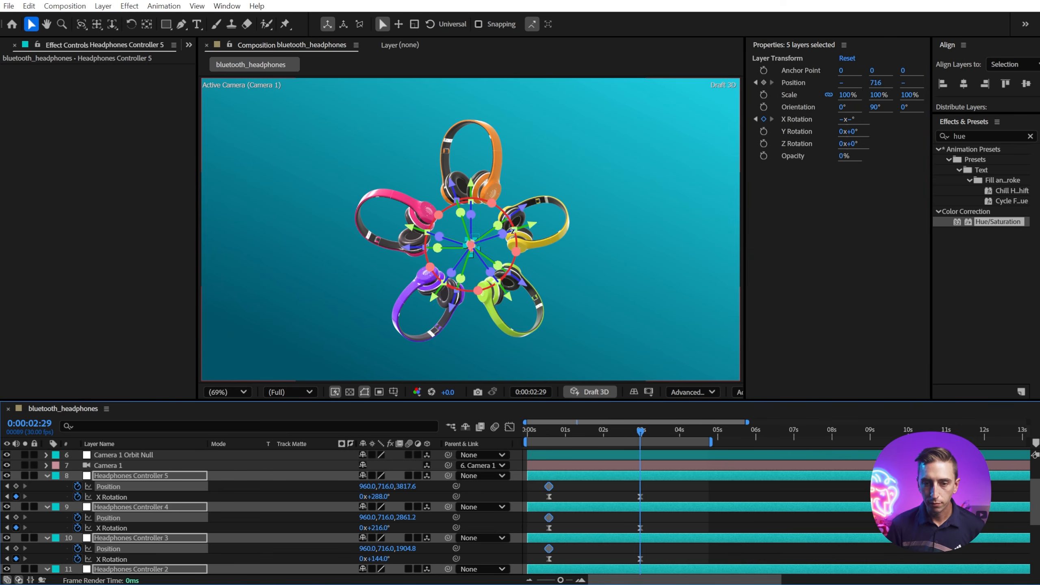
click(741, 336)
drag(744, 336, 932, 335)
click(897, 388)
click(909, 421)
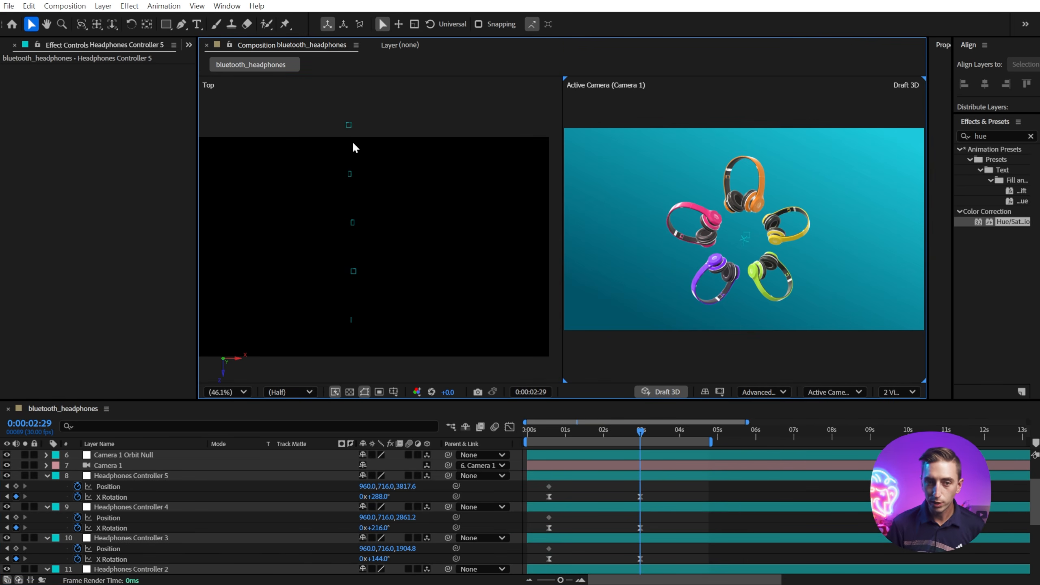
Make the source layers Headphones 1 to 5 visible and select Headphones Controller 1
scroll(311, 512, down, 5)
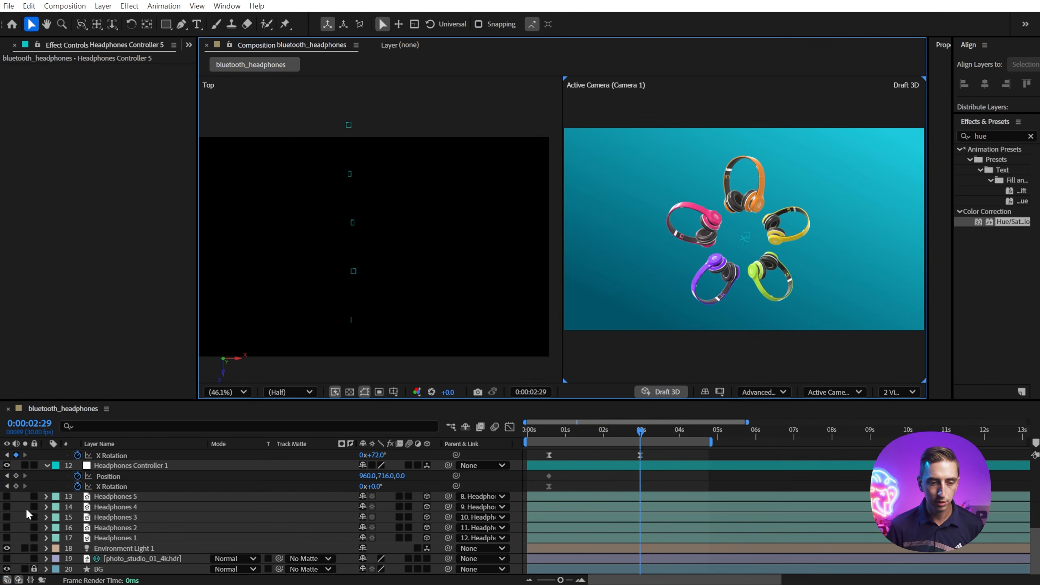
drag(6, 496, 6, 538)
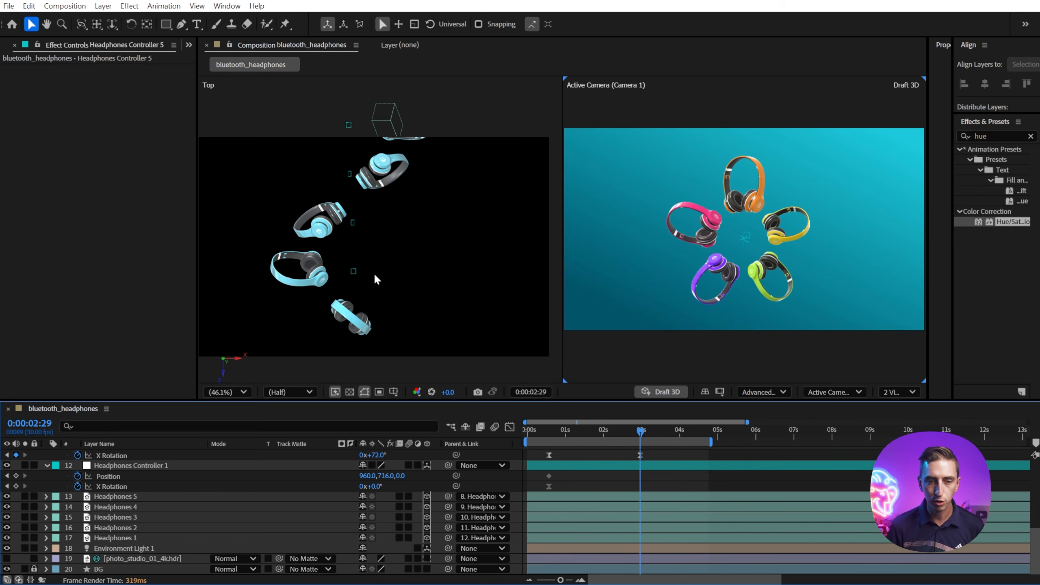
click(353, 319)
scroll(176, 492, up, 1)
click(173, 496)
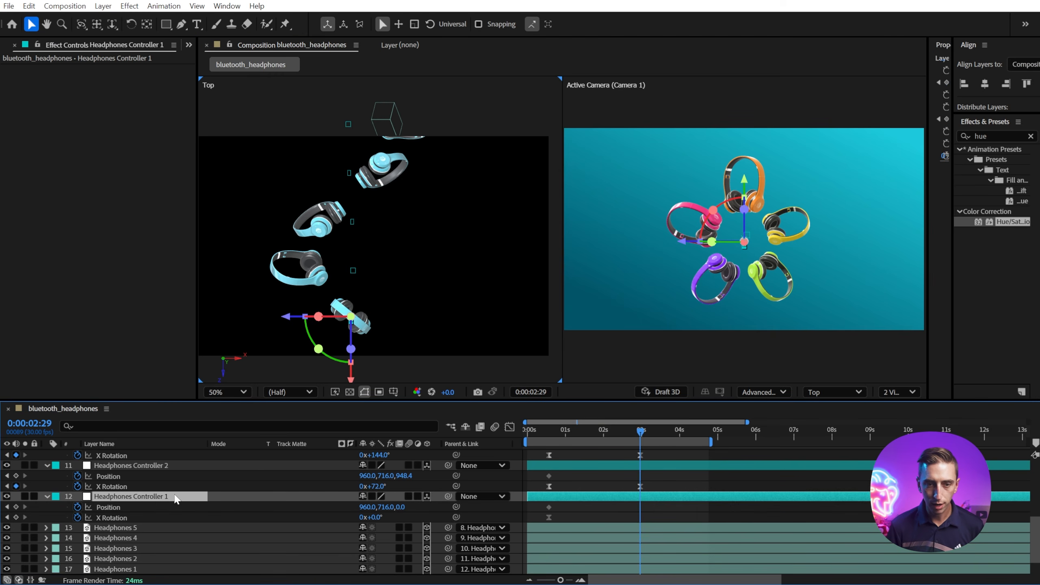
Move Headphones Controller 1 and 2 forward along the depth axis in the Top view, to Z positions of about -1442.6 and 215.2
drag(352, 380, 358, 451)
click(354, 271)
drag(351, 335, 352, 372)
click(353, 221)
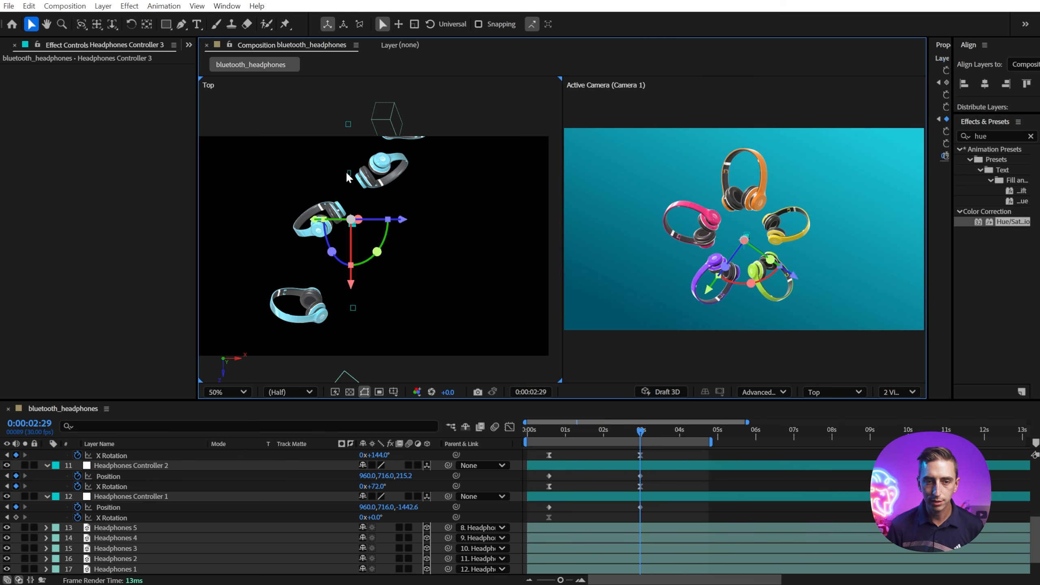
Move Headphones Controller 4 and 5 farther back along the depth axis in the Top view, to Z positions of about 3737.9 and 5858.0
click(349, 173)
shift+click(348, 126)
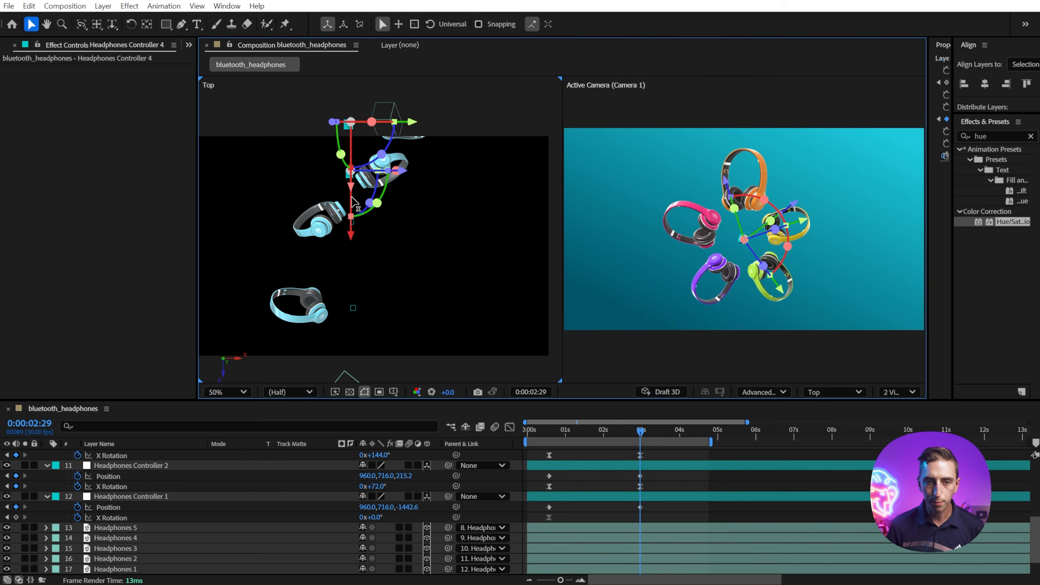
drag(352, 187, 351, 140)
drag(445, 187, 499, 305)
click(499, 305)
click(401, 198)
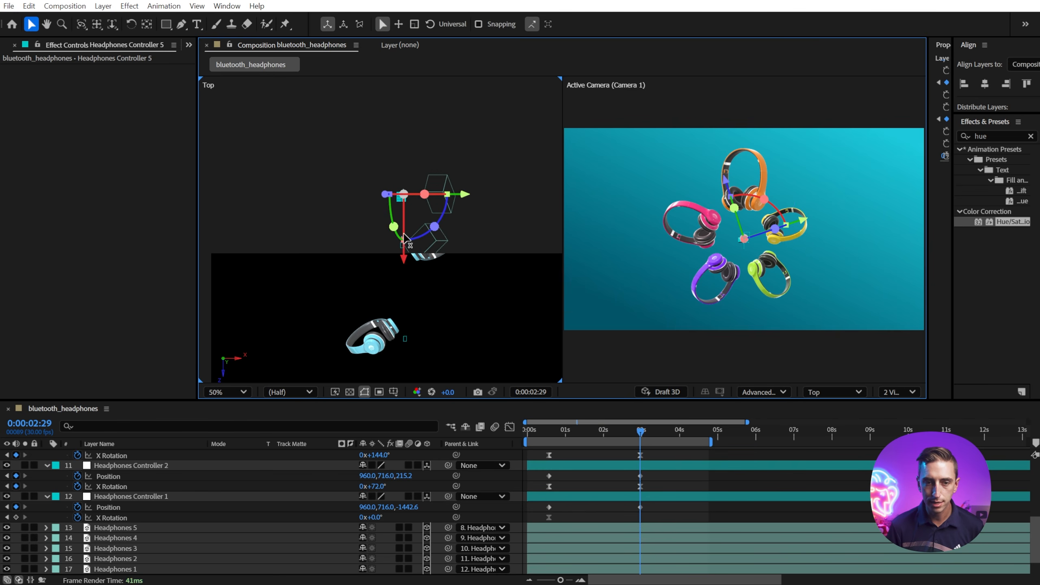
Return the composition viewer to a single Active Camera view at 50% with Draft 3D on
scroll(405, 246, down, 3)
click(859, 283)
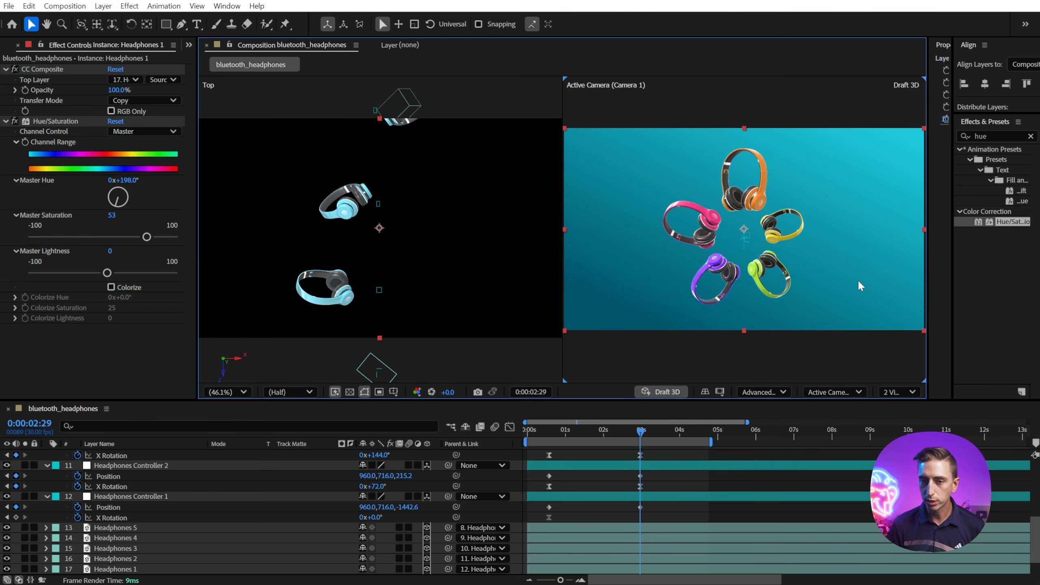
scroll(787, 227, up, 2)
scroll(813, 234, down, 2)
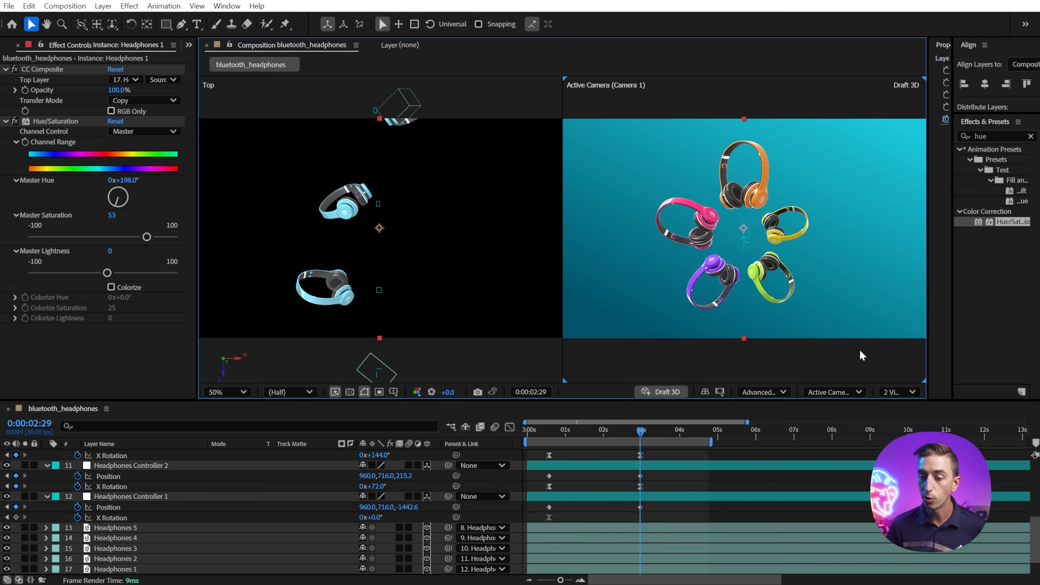
click(884, 392)
click(897, 410)
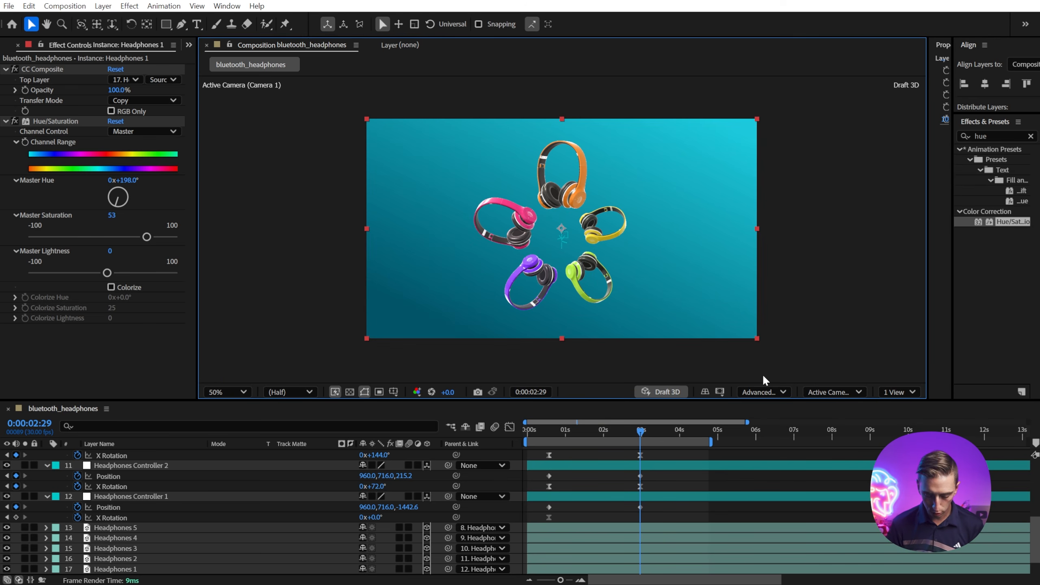
Hide the source layers Headphones 1 to 5 again
click(656, 516)
scroll(655, 517, up, 2)
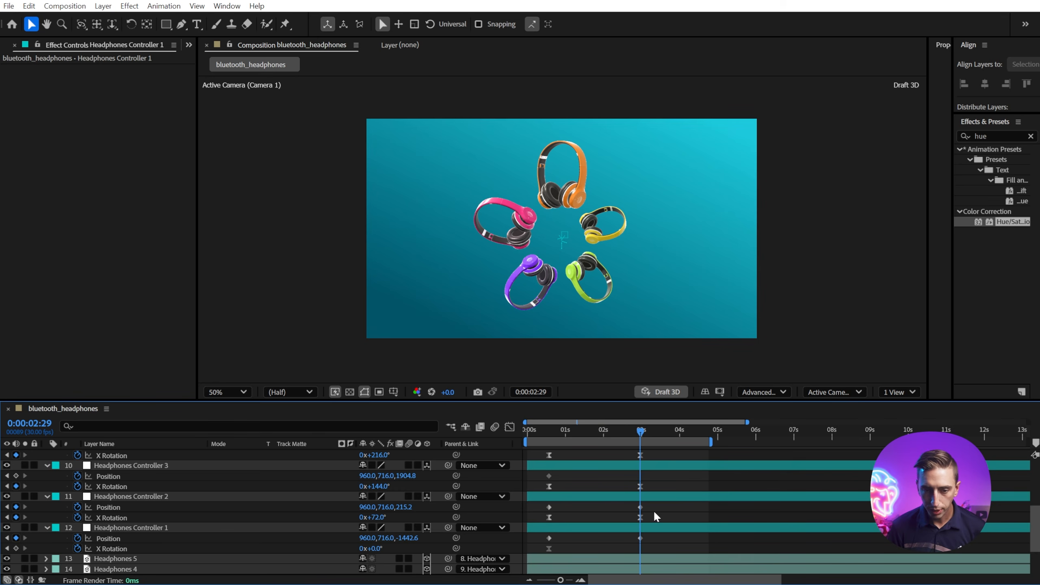
click(154, 528)
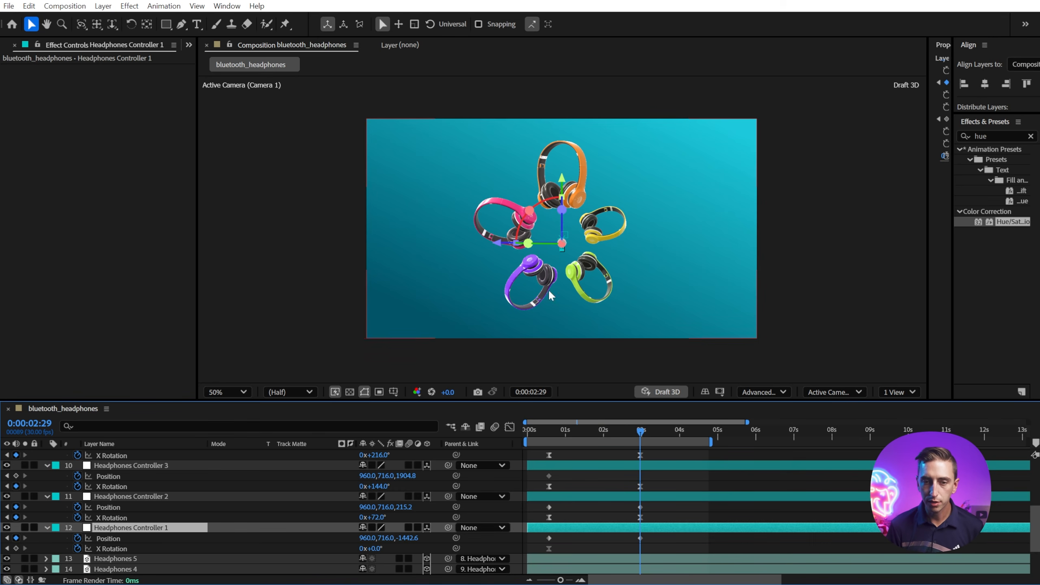
mouse_move(637, 436)
mouse_down()
mouse_move(550, 429)
mouse_move(642, 441)
mouse_up()
scroll(153, 522, down, 2)
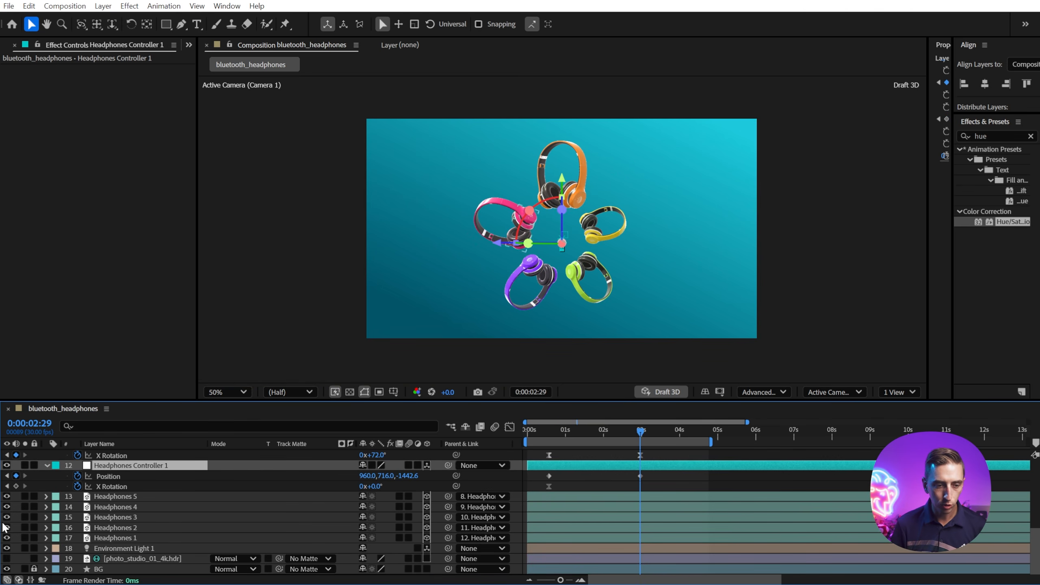
drag(6, 497, 7, 539)
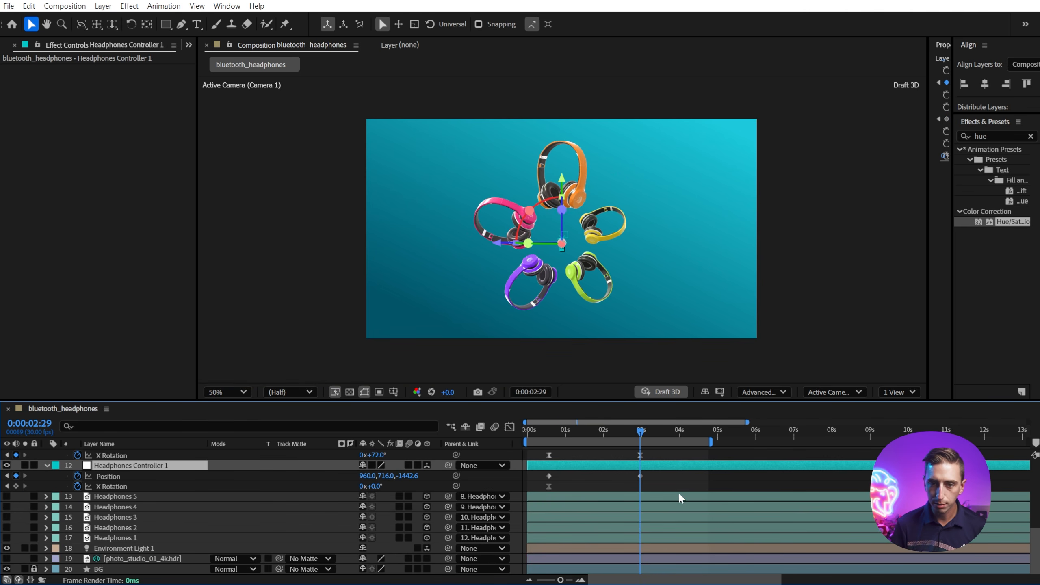
Keyframe Headphones Controller 1's X Rotation at 0:00:02:29 and rotate all five controllers together by 16° at that time
scroll(684, 497, up, 1)
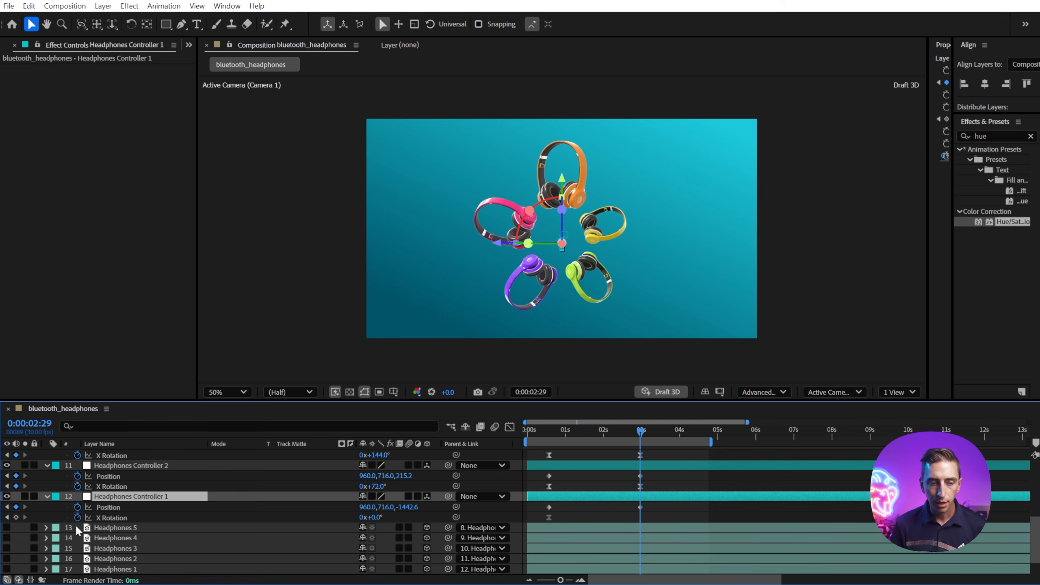
click(15, 517)
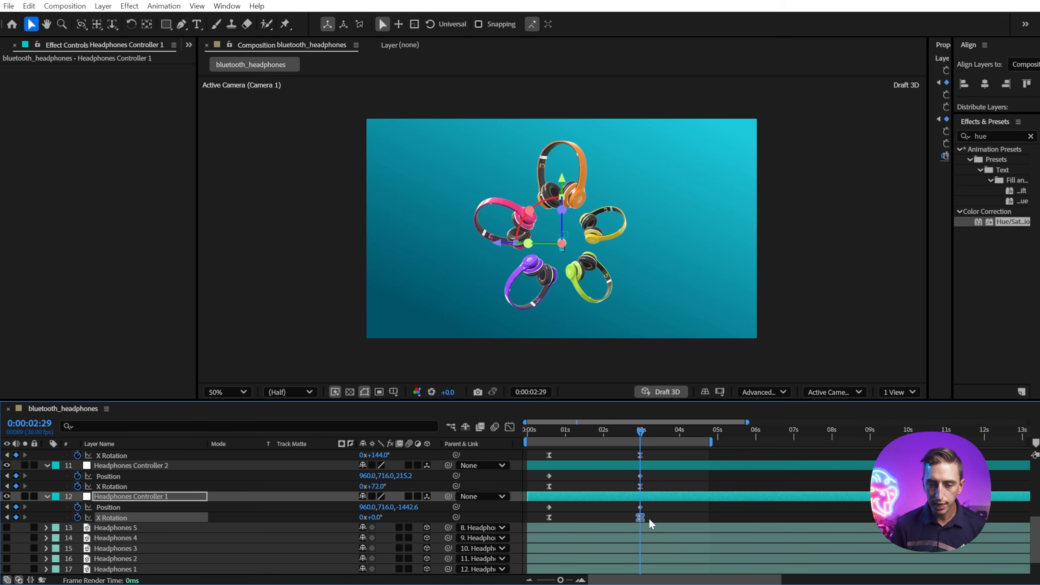
drag(651, 525, 634, 511)
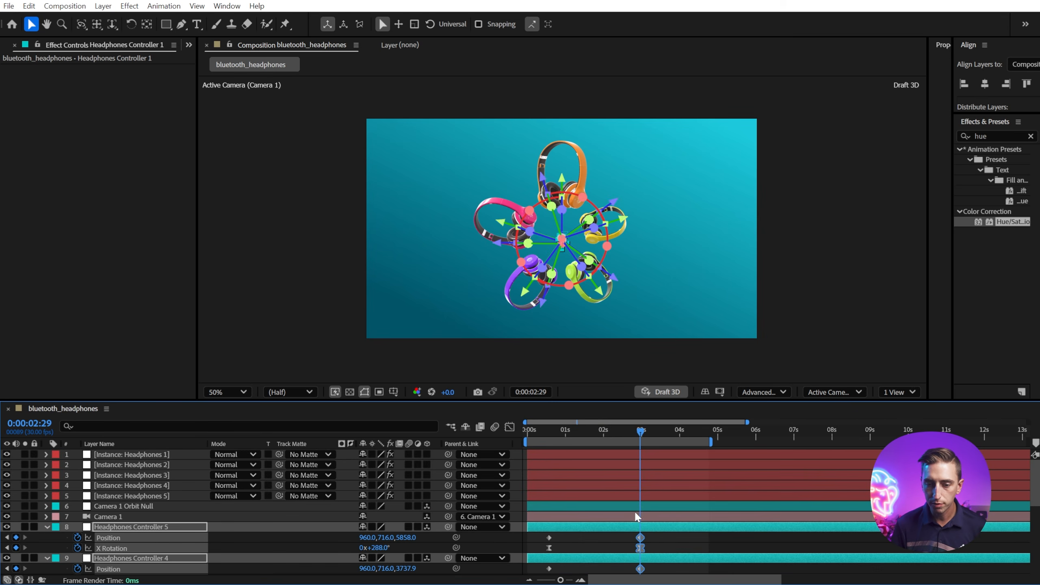
scroll(633, 508, down, 5)
drag(384, 518, 387, 518)
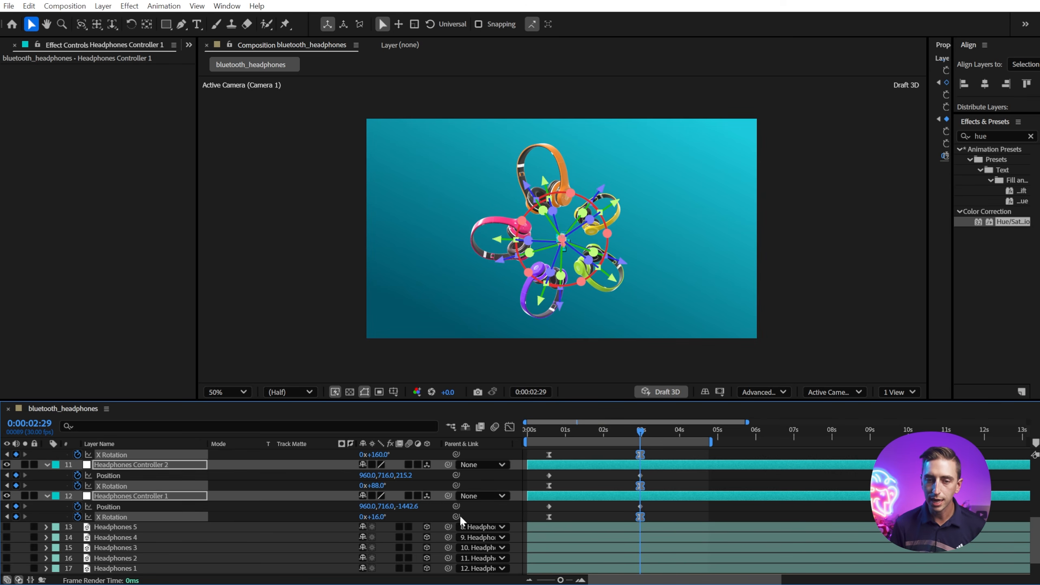
click(678, 511)
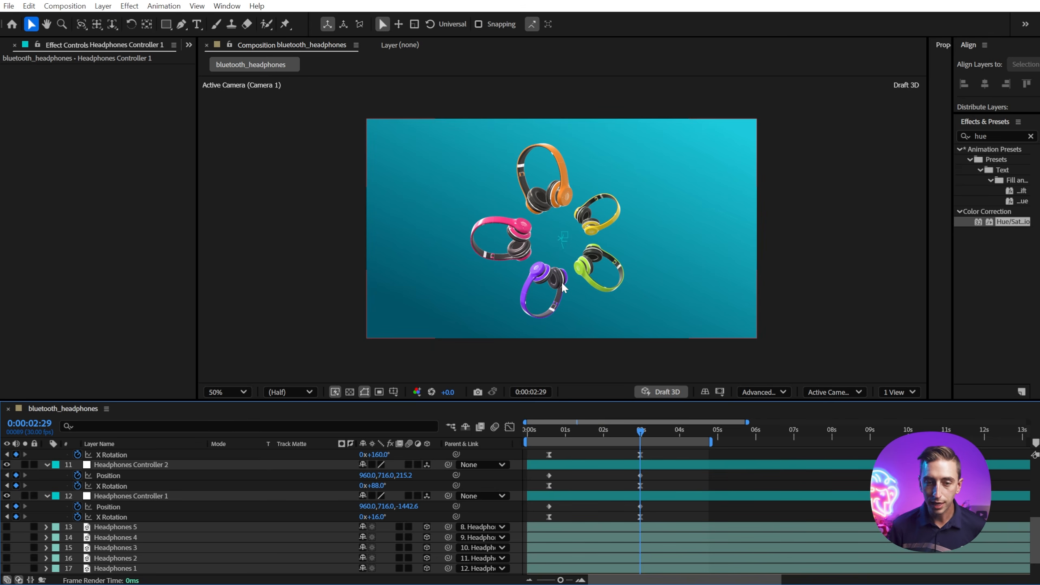
Dolly Camera 1 closer to the headphones ring at 0:00:02:29, to a Z position of about -12492.4
scroll(651, 465, up, 5)
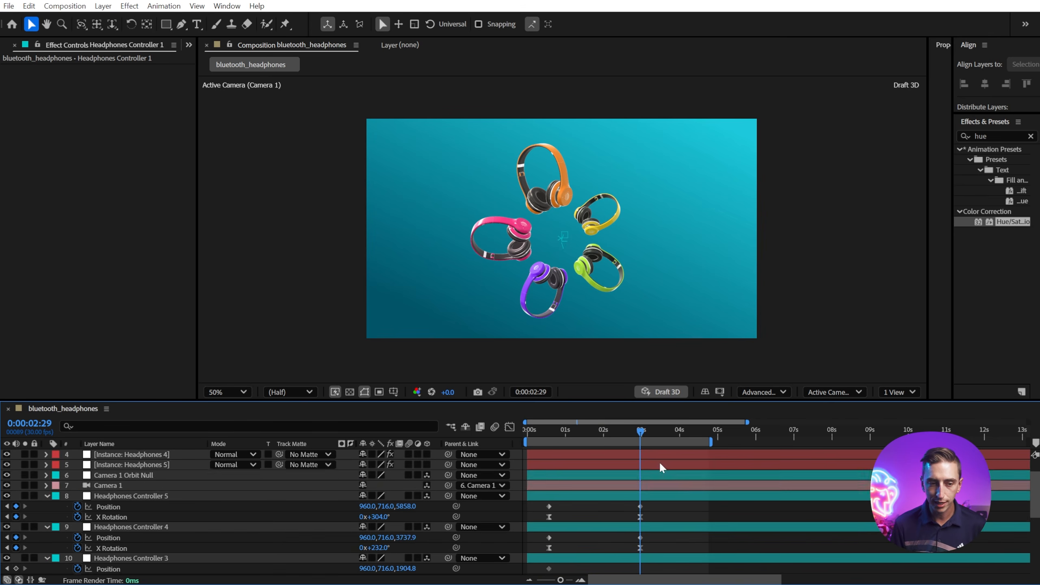
click(668, 517)
drag(928, 115, 773, 133)
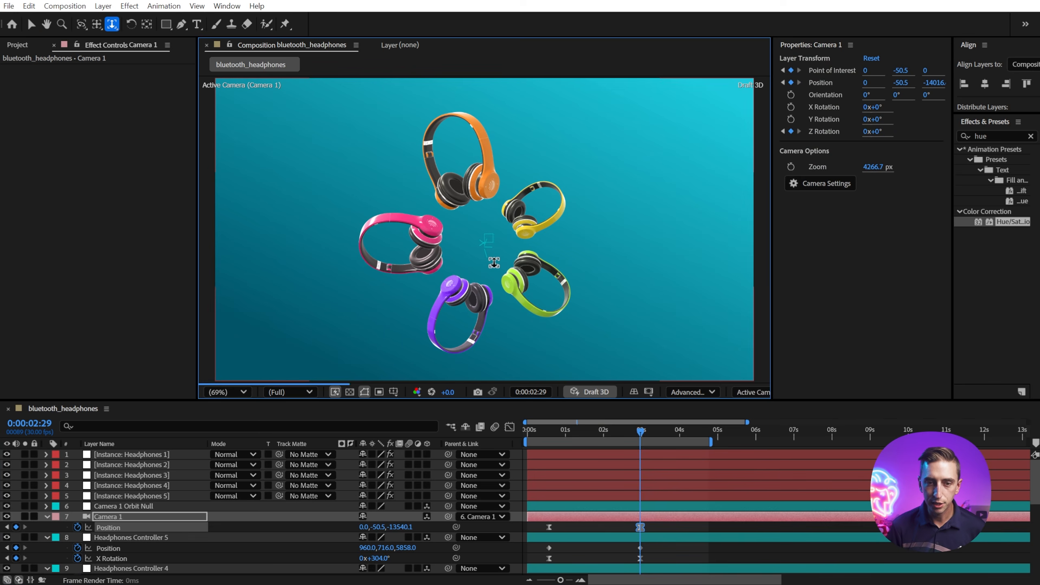
drag(493, 264, 493, 261)
key(v)
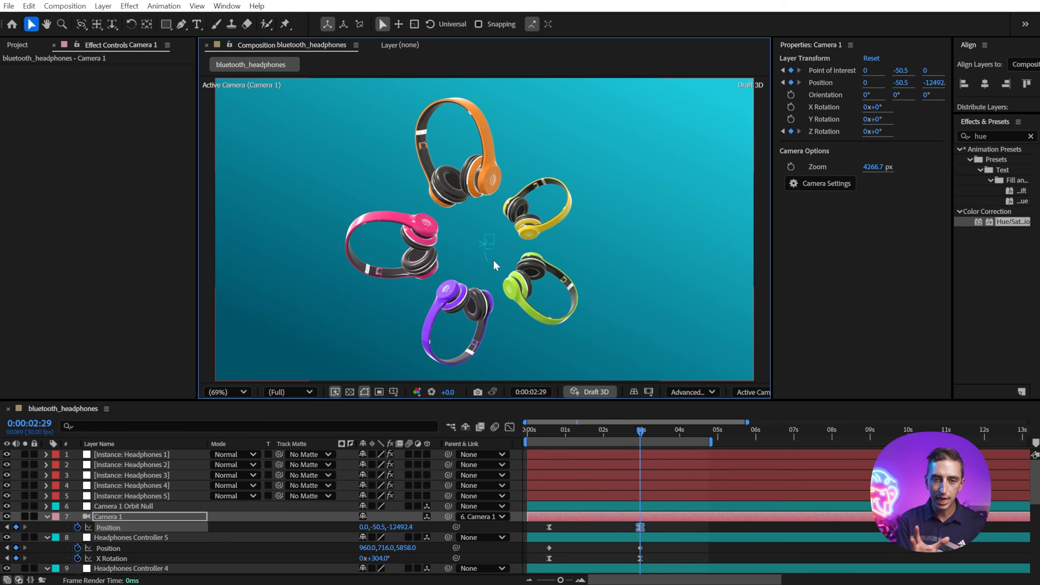
Pan Camera 1 sideways at 0:00:02:29 to an X position and point of interest of about -93.4
key(c)
key(c)
key(c)
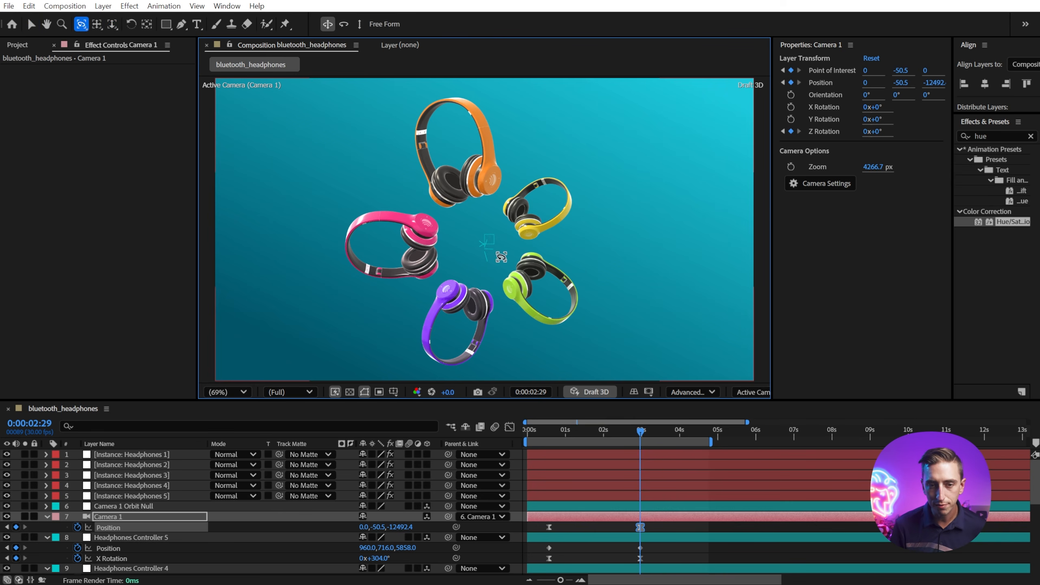
drag(501, 256, 510, 254)
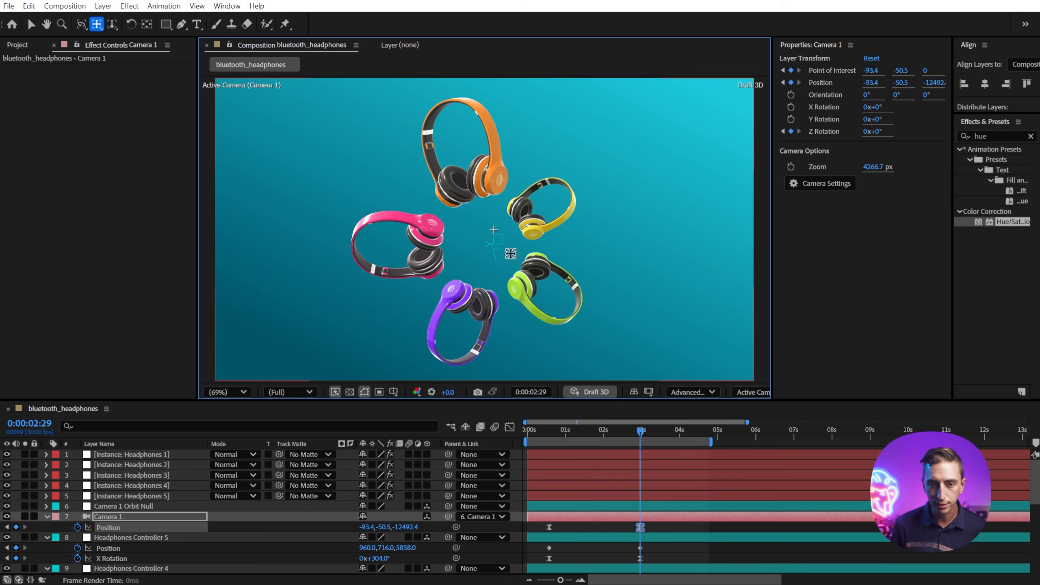
Reveal all keyframes and strengthen the easing between 0:00:00:17 and 0:00:02:29 on the camera, controllers and headphones into a steep mid-move speed peak
click(670, 529)
key(u)
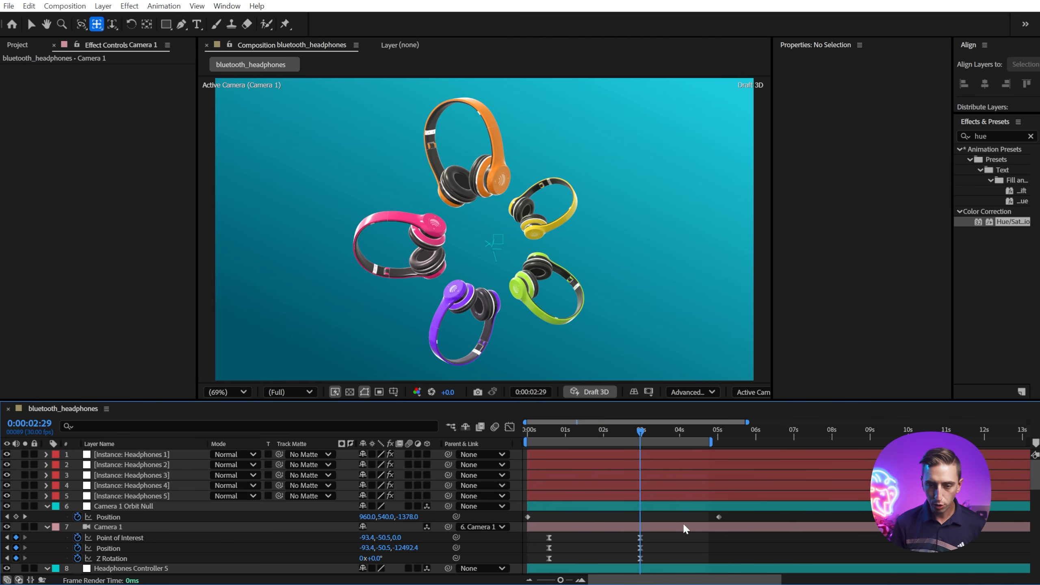
drag(655, 536, 530, 580)
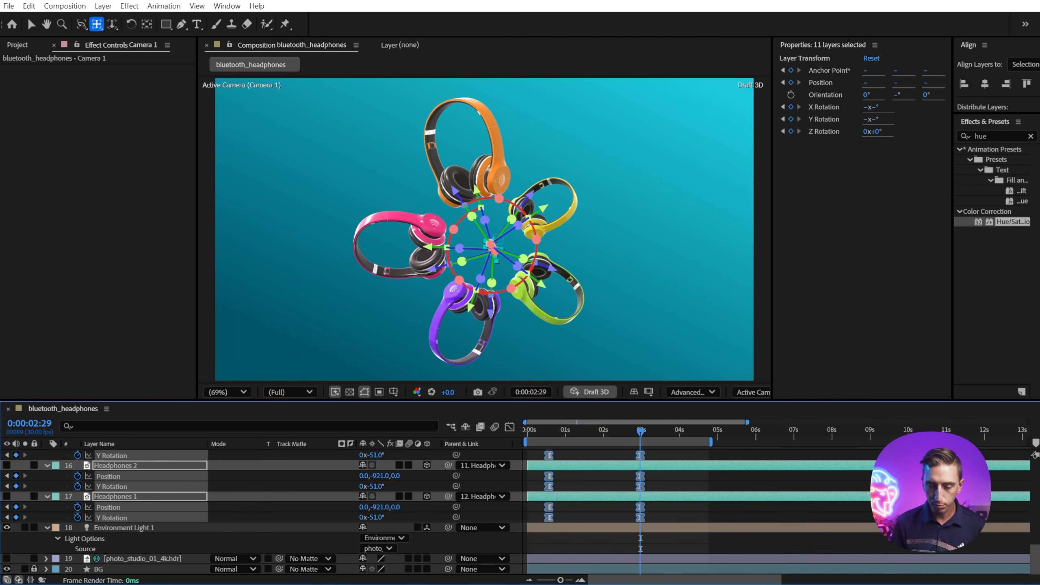
click(509, 427)
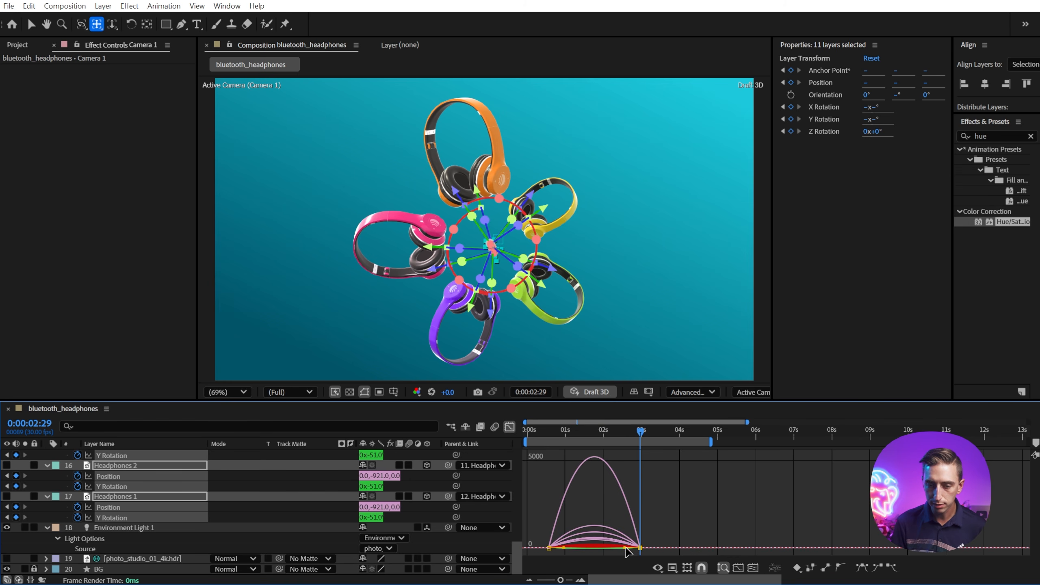
drag(626, 550, 586, 551)
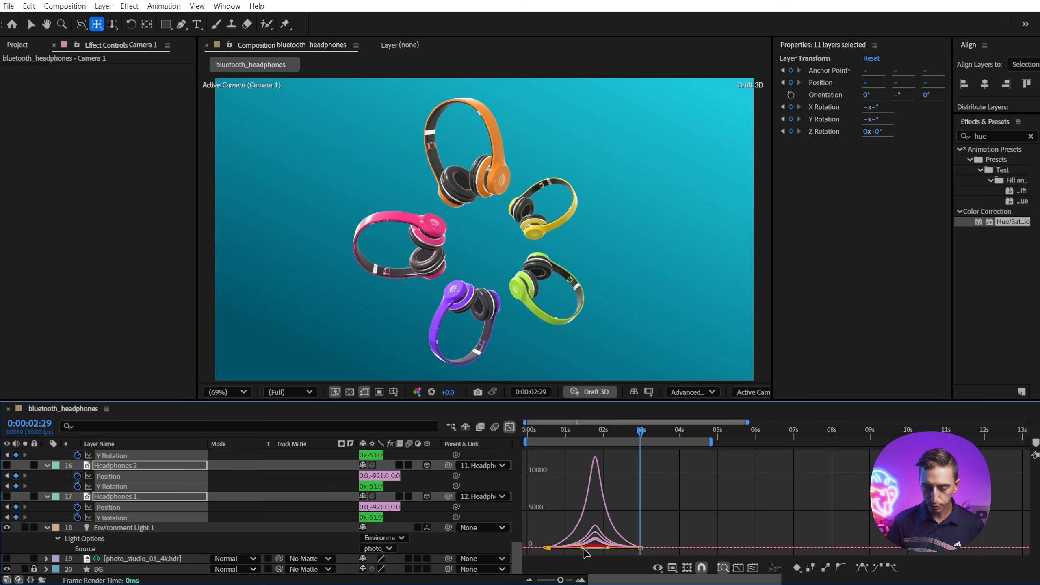
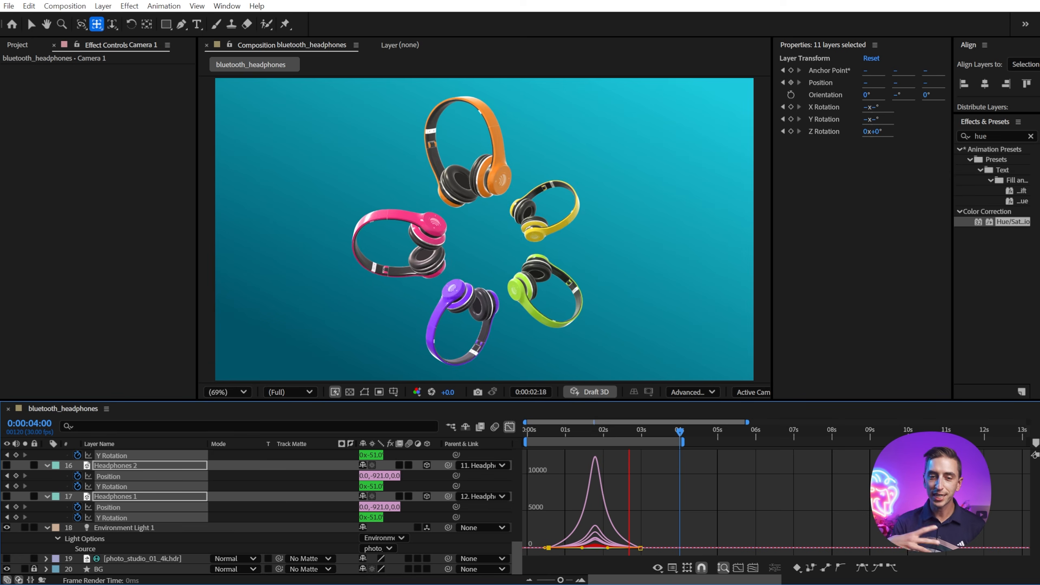
drag(597, 431, 662, 426)
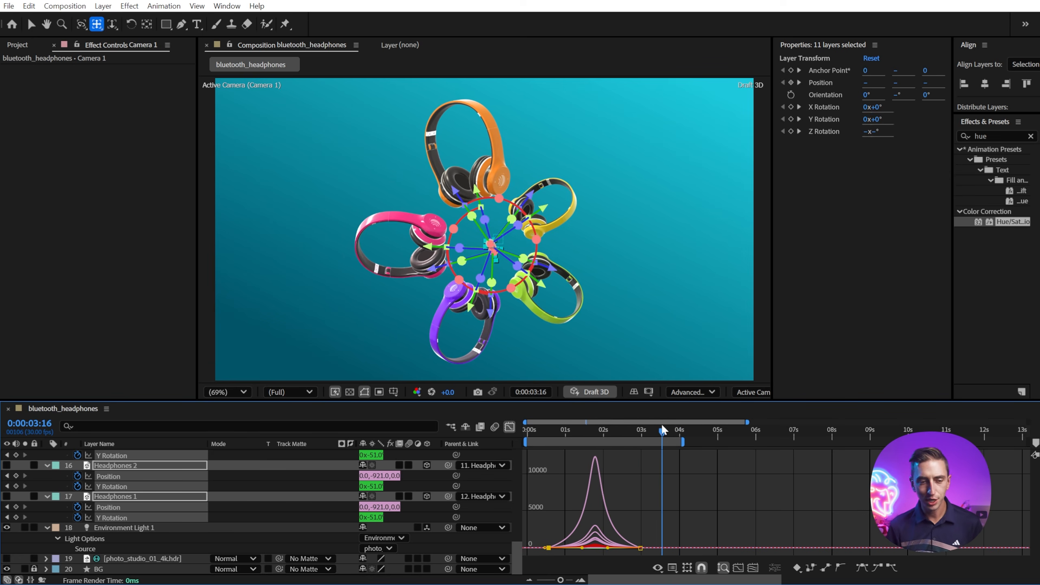
click(701, 482)
Nest the bluetooth_headphones composition in a new composition named Headphones_Radial_Unfold and open it
click(30, 46)
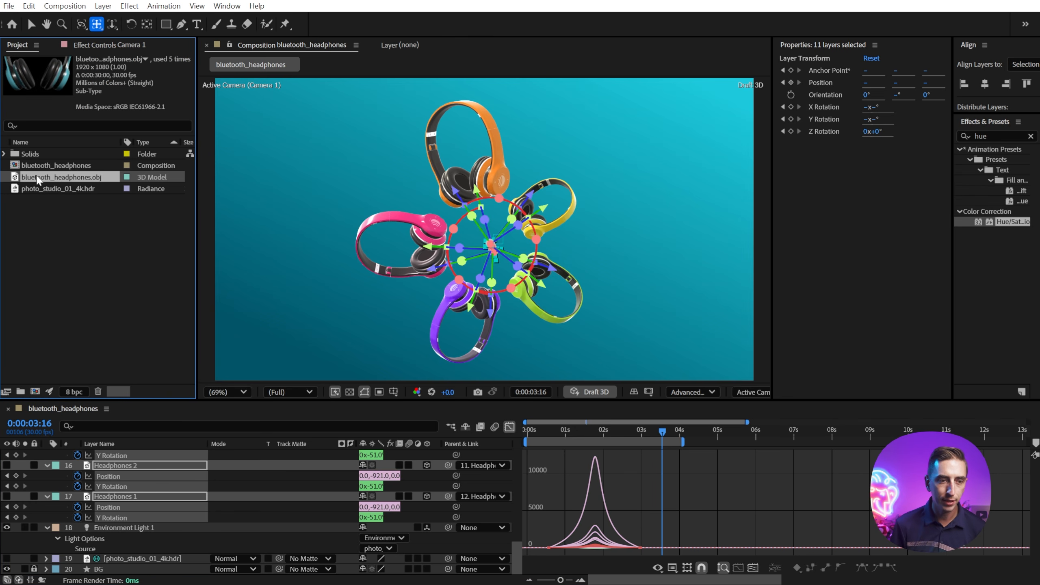
drag(39, 166, 35, 391)
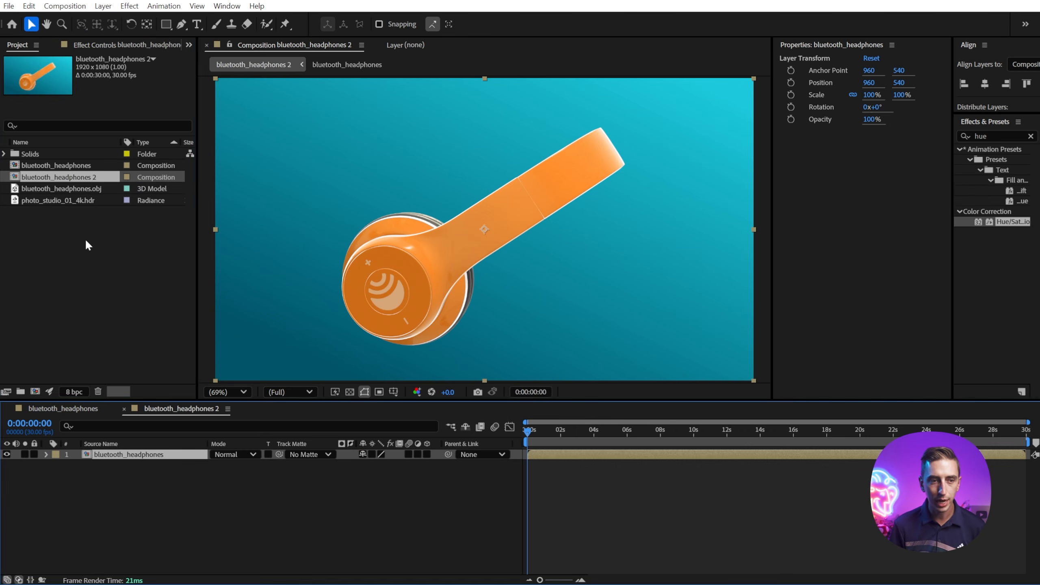
key(Return)
text(Head)
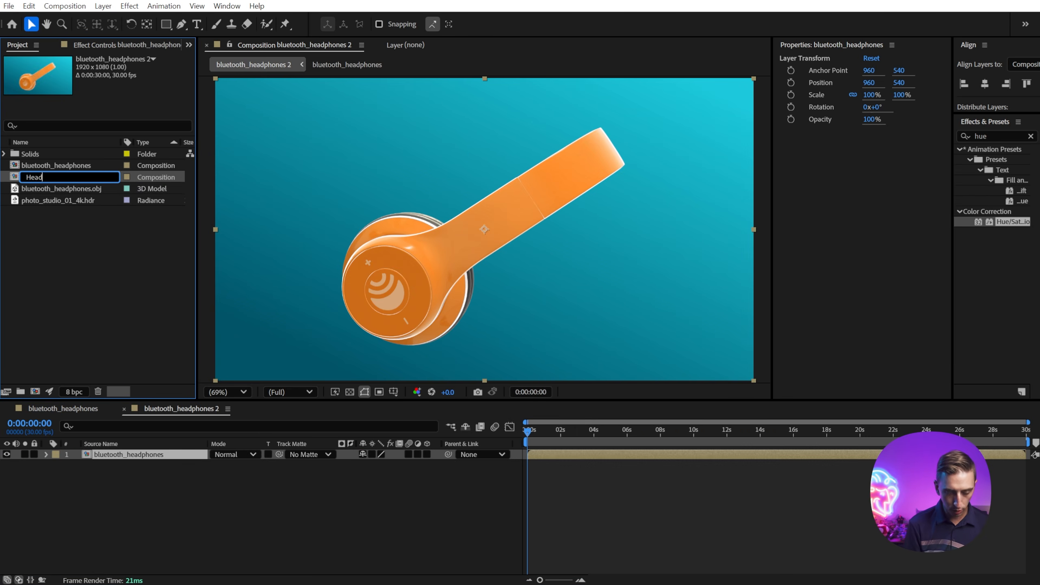
text(phones_Radia)
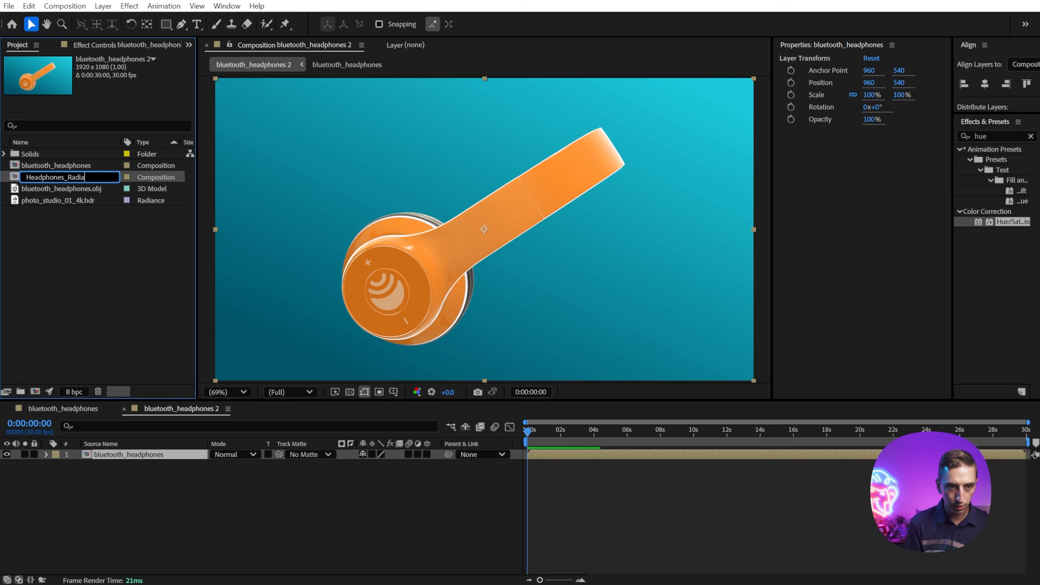
text(l_Unfold)
key(Return)
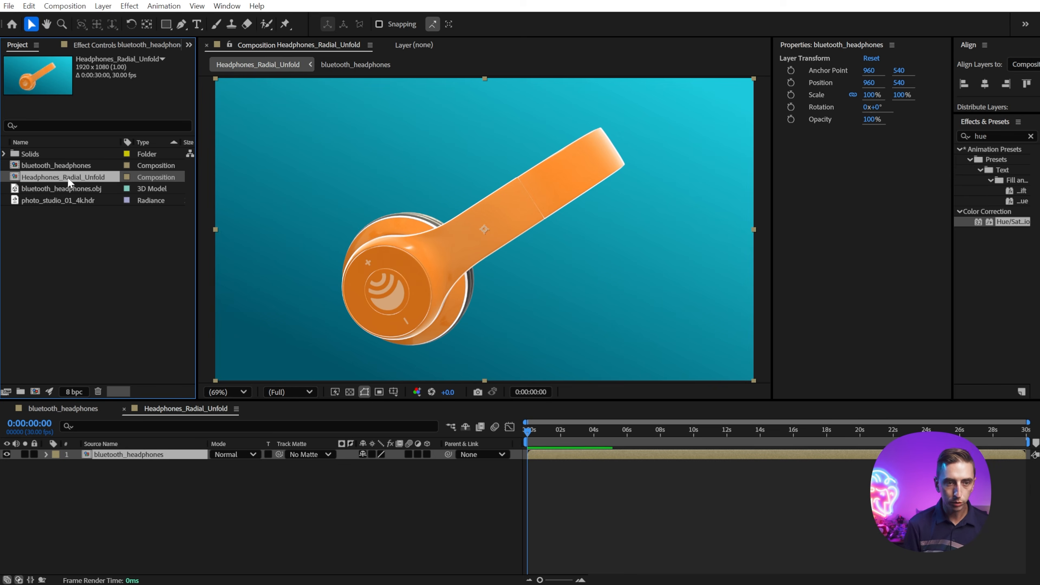
double_click(68, 180)
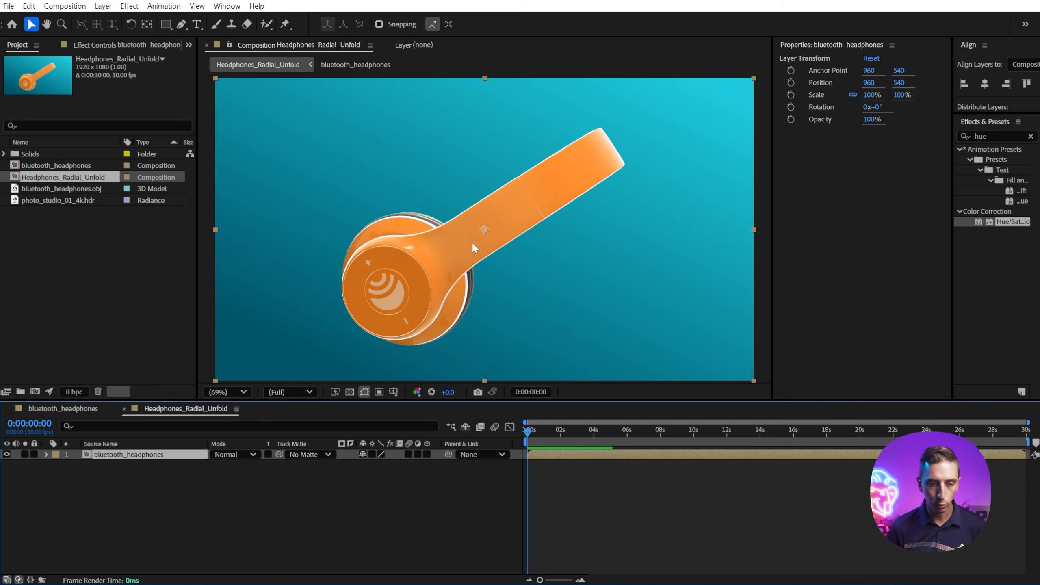
Add an adjustment layer to Headphones_Radial_Unfold and apply the Stylize Glow effect to it
key(ctrl+alt+y)
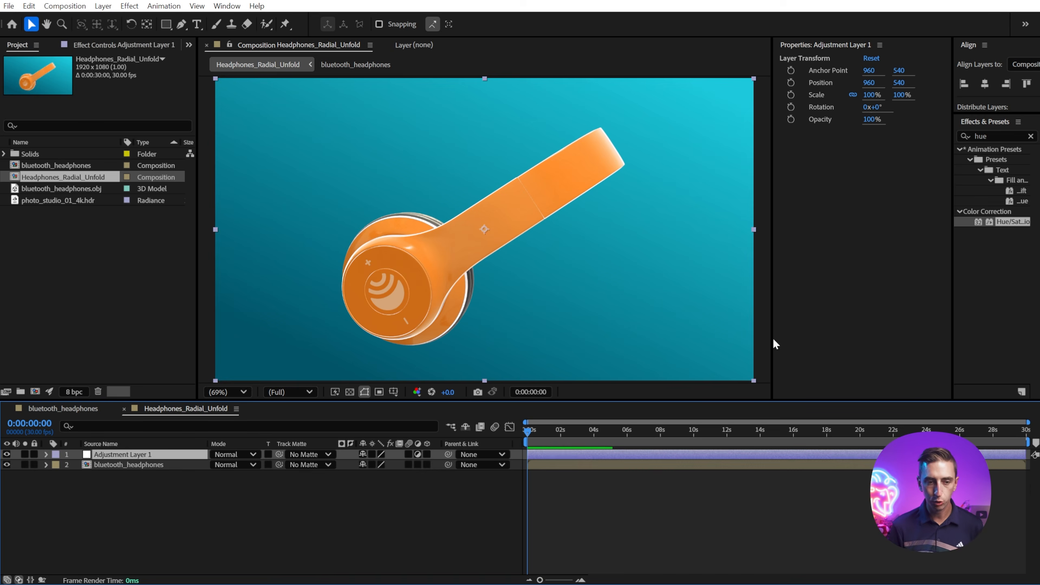
click(993, 136)
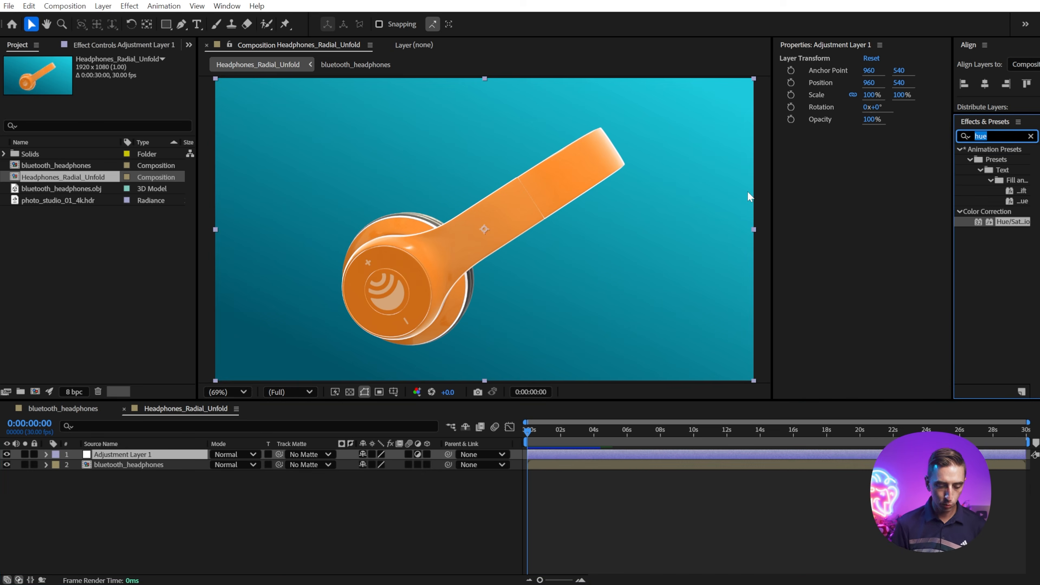
text(glow)
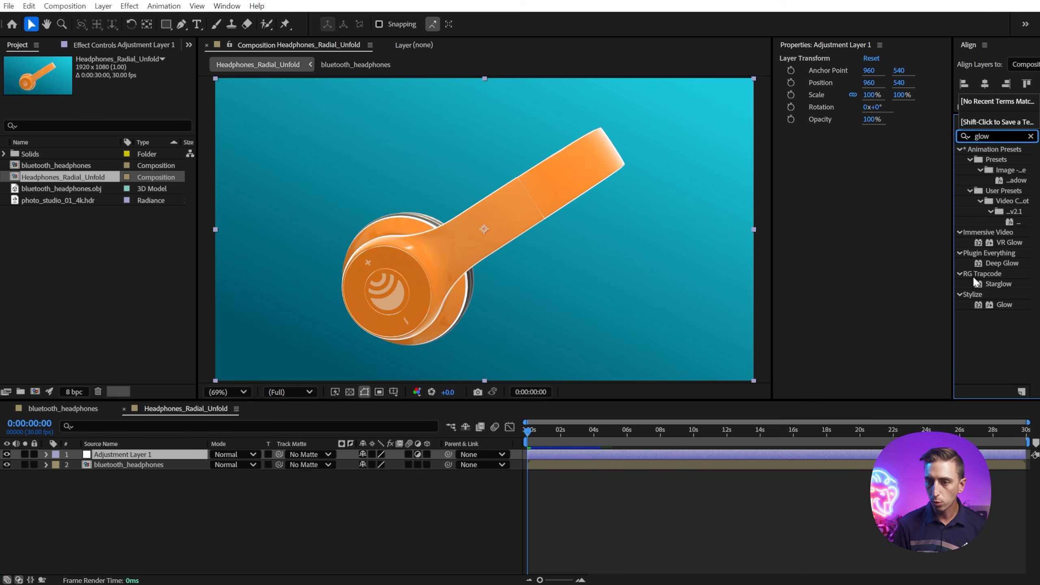
double_click(1002, 304)
drag(952, 230, 892, 230)
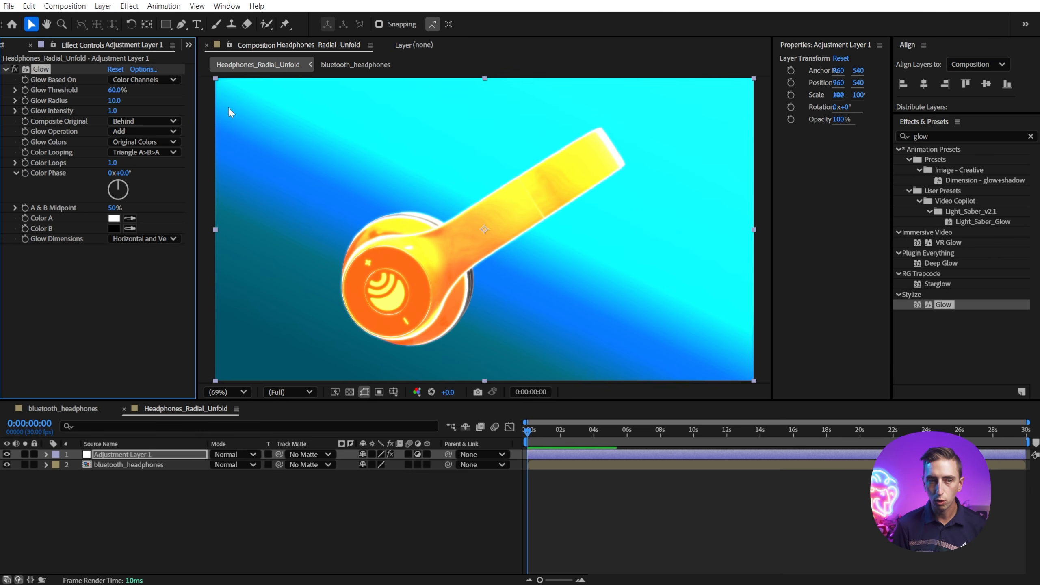
Set the adjustment layer's Glow Threshold to 87.8%, Glow Radius to 137 and Glow Intensity to 0.3, judging the result at 0:00:02:27
drag(113, 100, 160, 100)
click(558, 435)
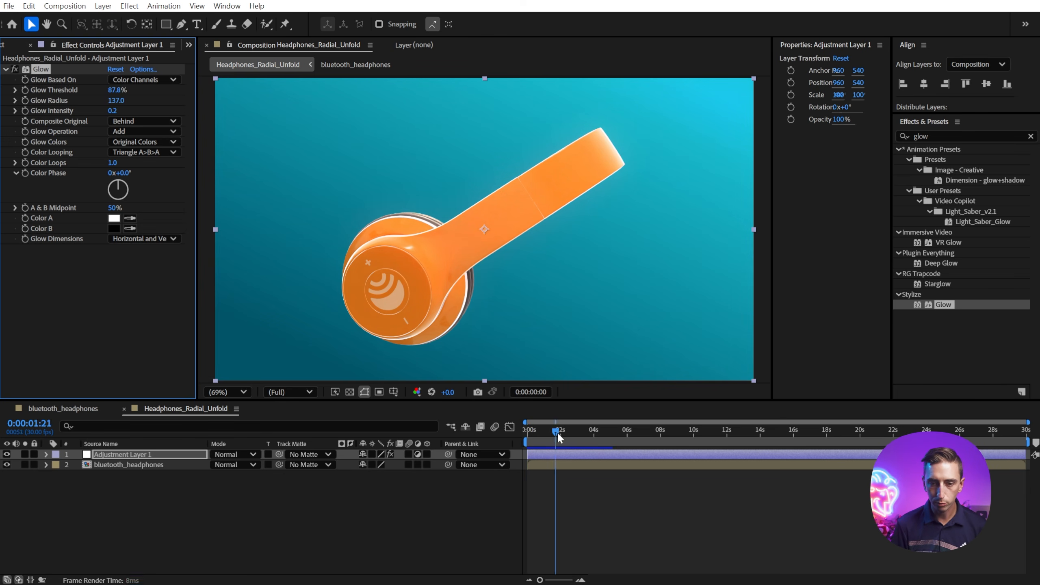
mouse_move(559, 438)
mouse_down()
mouse_move(631, 445)
mouse_move(577, 449)
mouse_up()
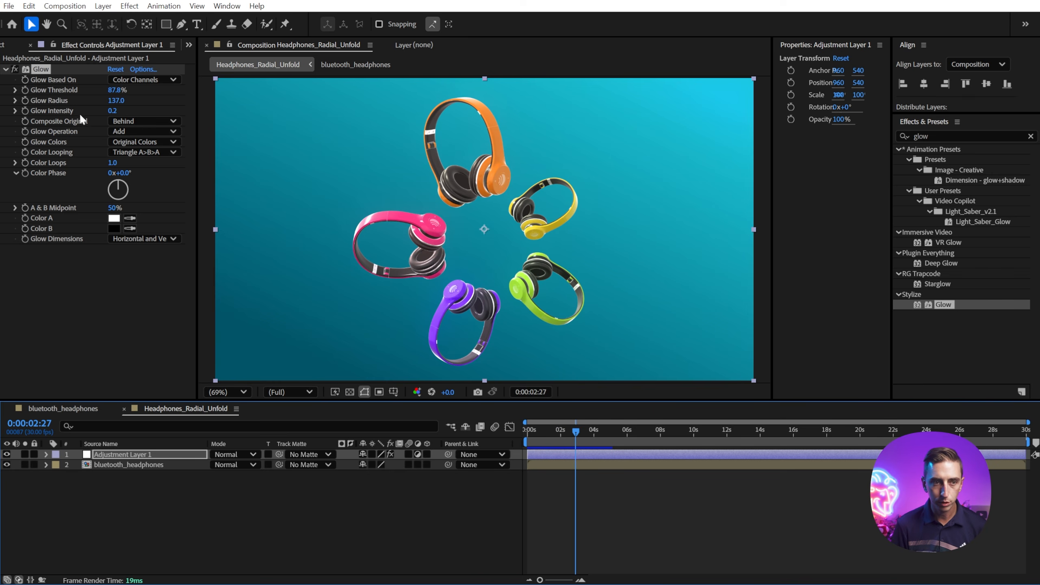
mouse_move(112, 111)
mouse_down()
mouse_move(157, 103)
mouse_move(116, 110)
mouse_up()
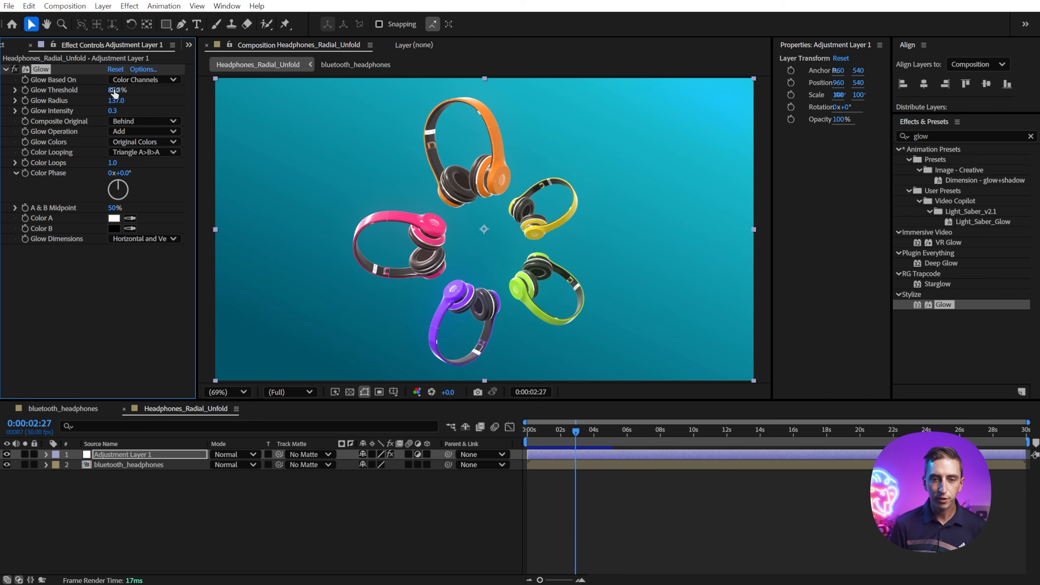
click(615, 525)
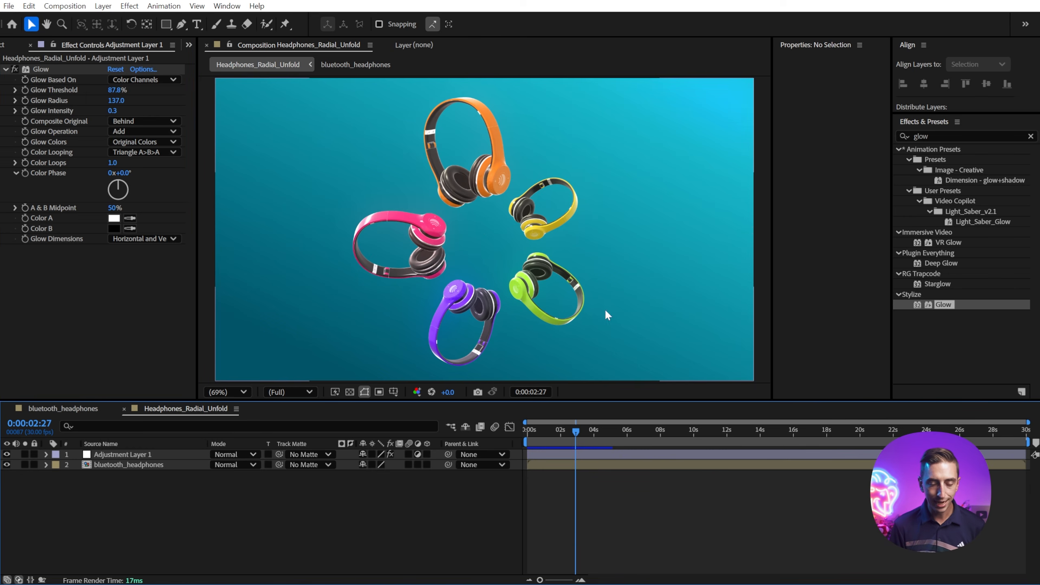
Add a second adjustment layer above the glow layer and name it Vignette
key(ctrl+alt+y)
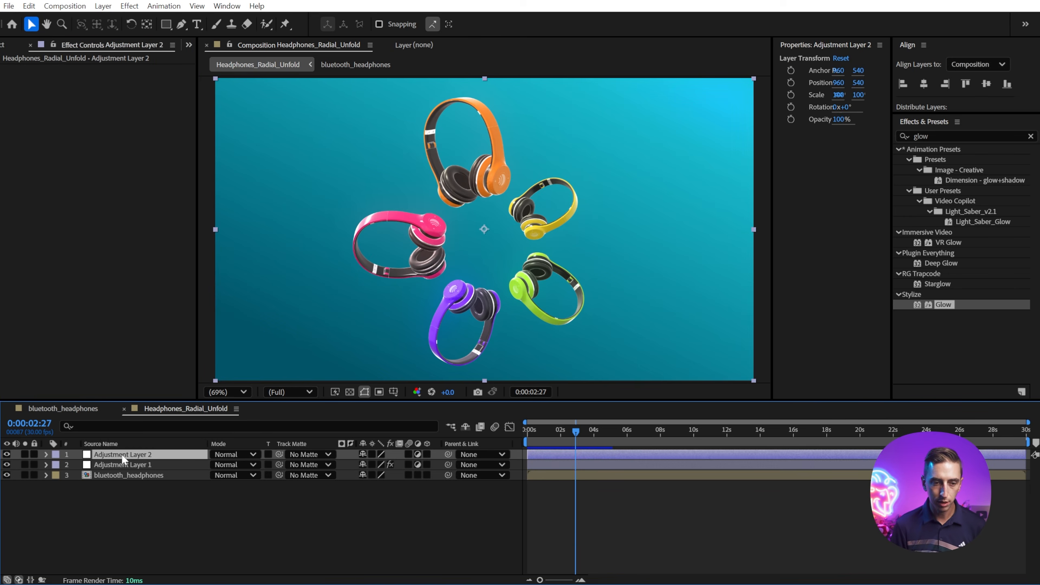
key(Return)
text(Vigm)
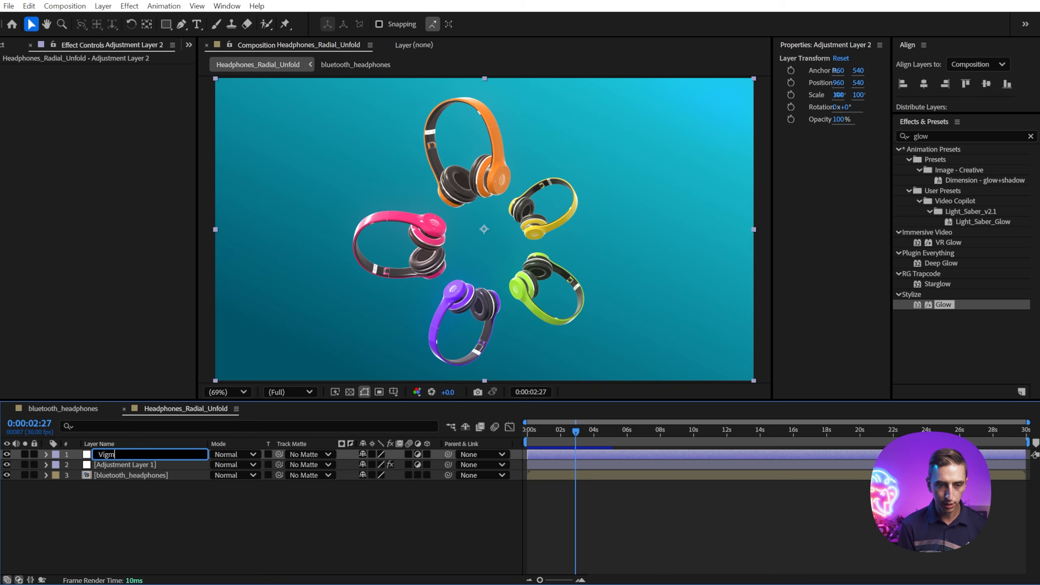
text(ette)
key(Return)
Apply CC Vignette to the Vignette layer with Amount 46, Angle of View 41.2 and Pin Highlights 100, and compare with the effect off
drag(938, 138, 808, 147)
text(vign)
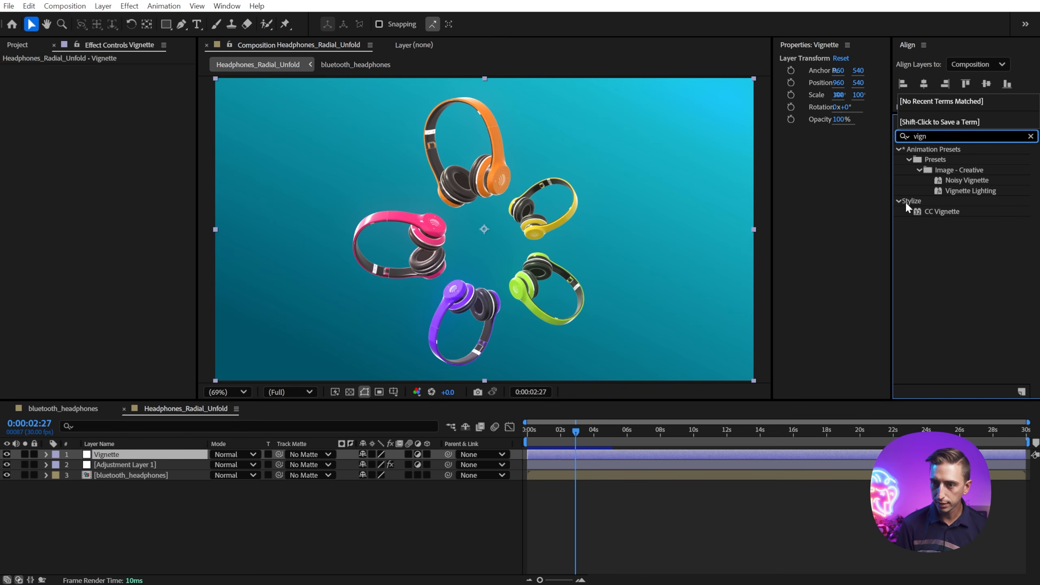
drag(941, 211, 177, 257)
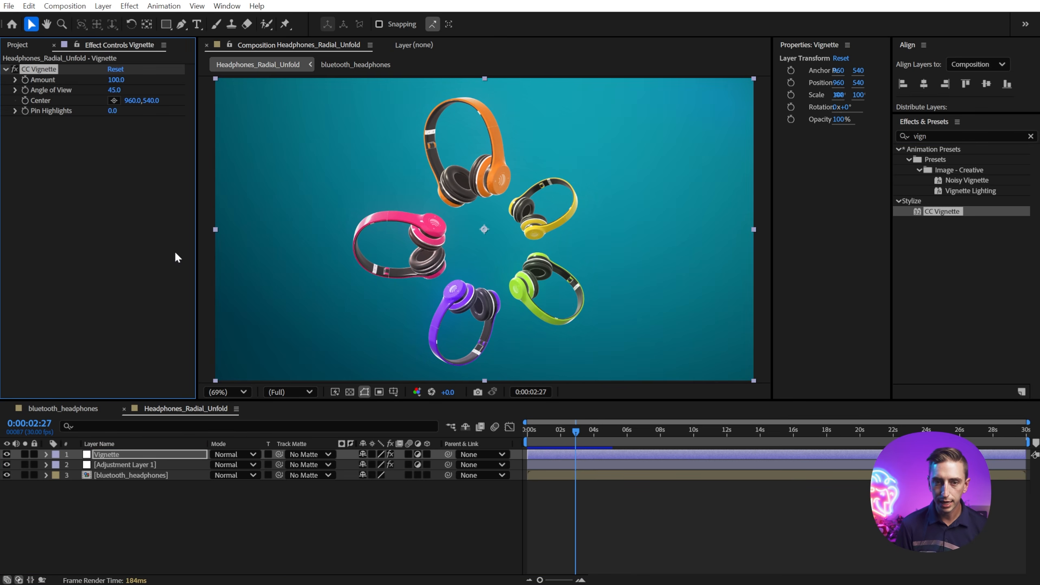
drag(115, 90, 170, 81)
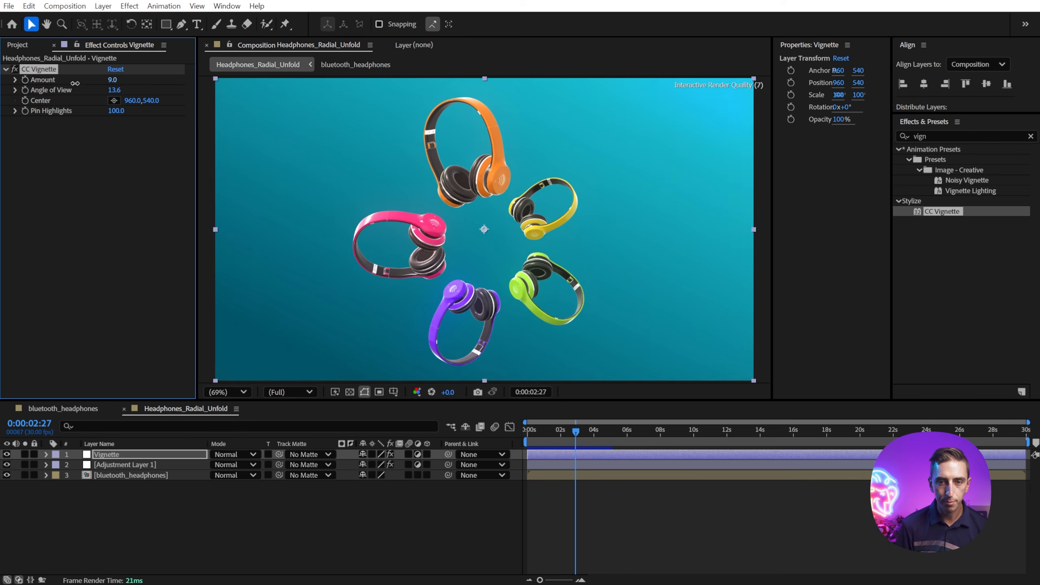
drag(75, 83, 270, 80)
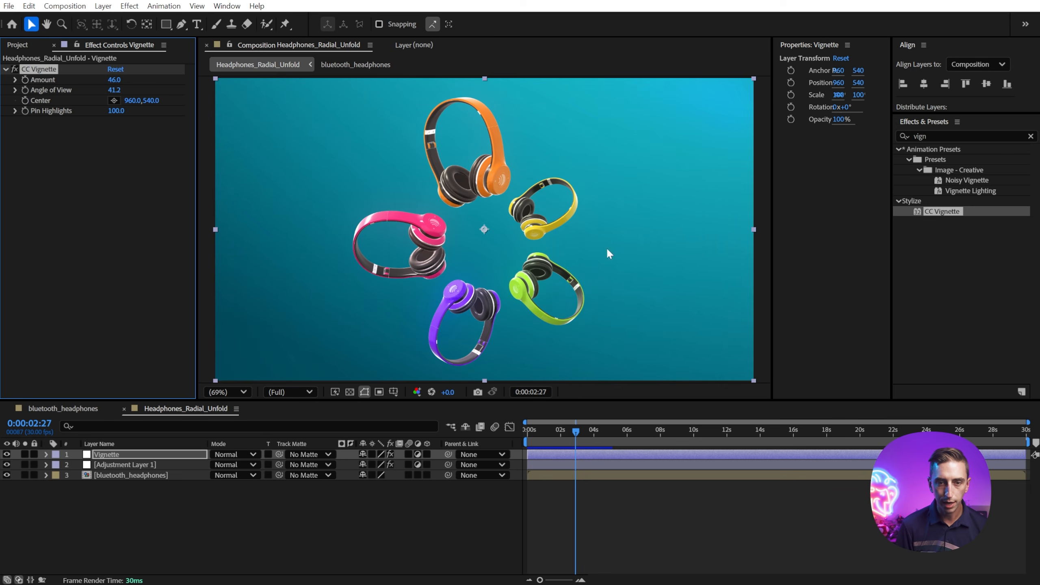
click(15, 69)
click(14, 69)
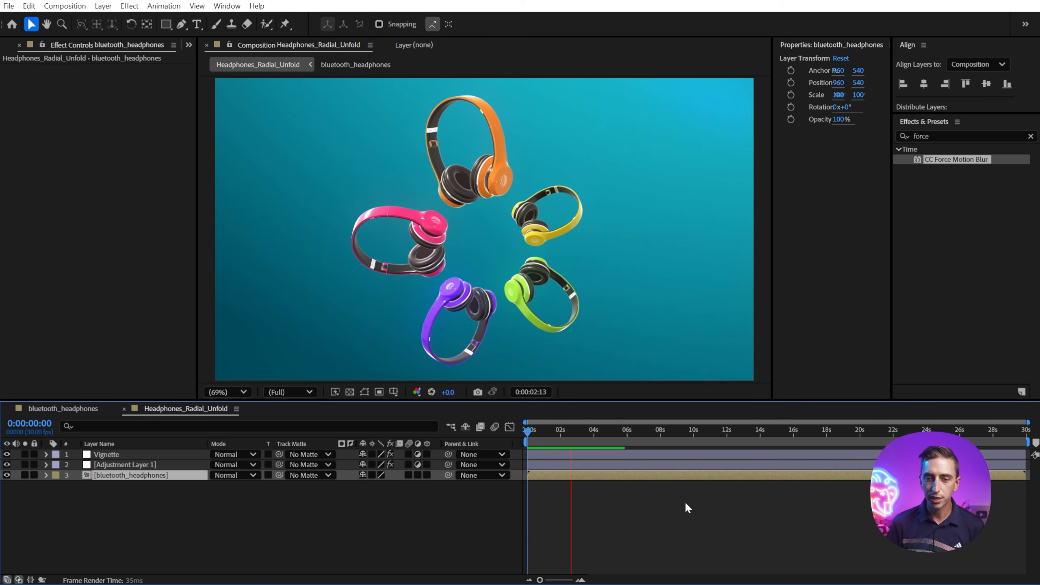
Return to the bluetooth_headphones composition, switch from the graph editor to layer bars and collapse all revealed keyframe properties
key(space)
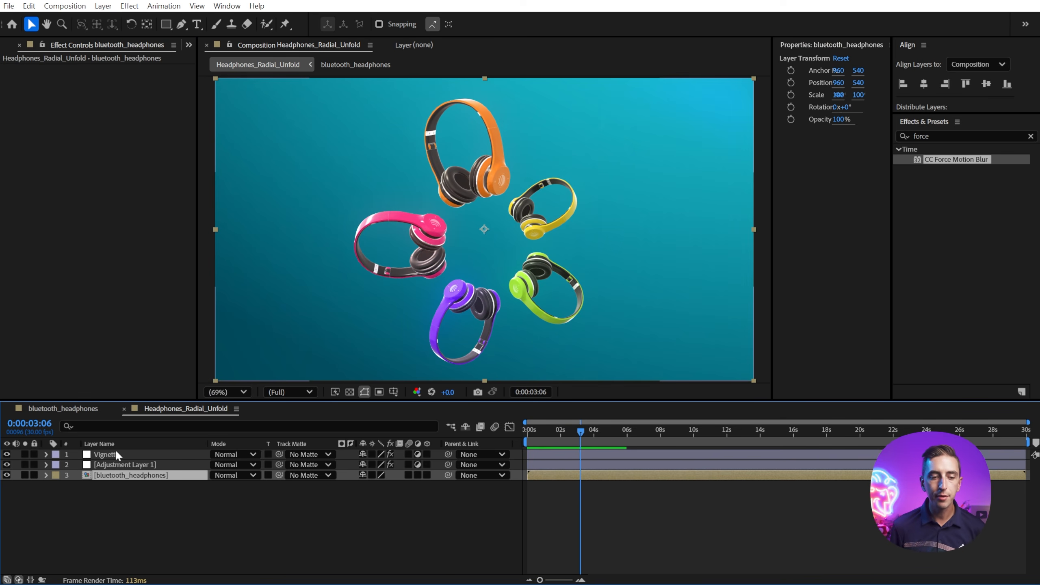
click(74, 413)
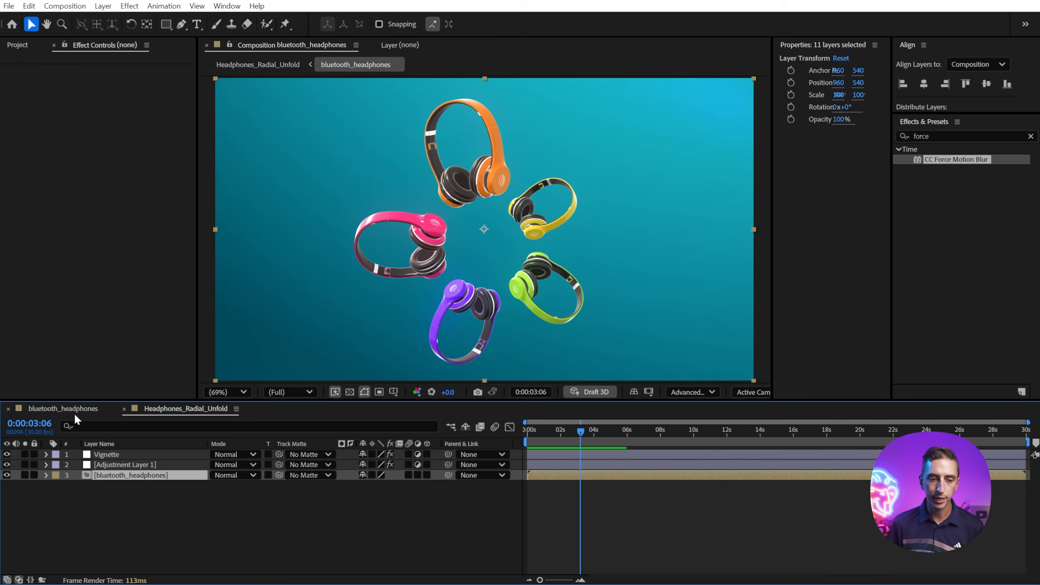
click(509, 427)
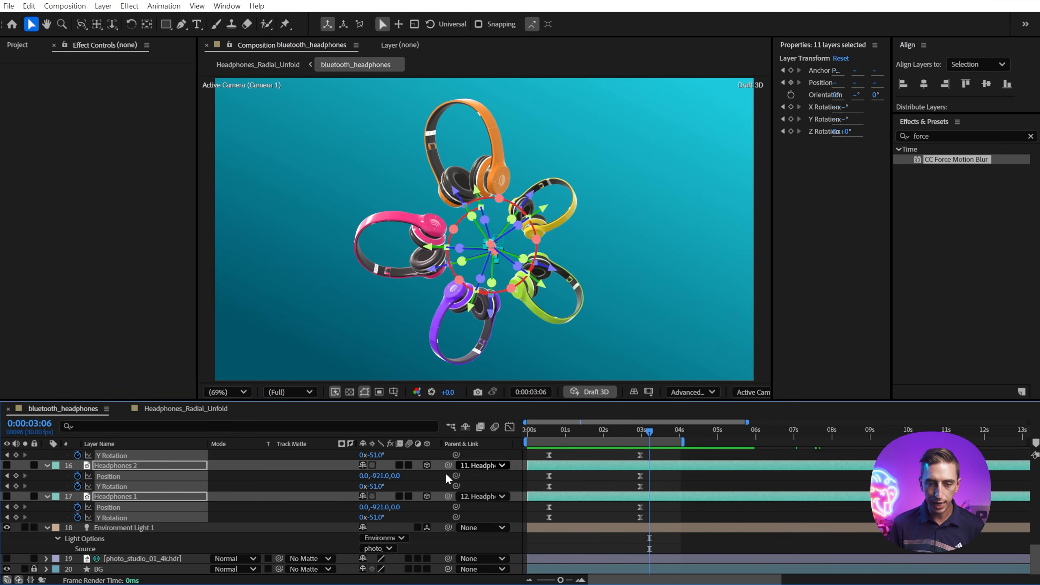
click(294, 481)
key(u)
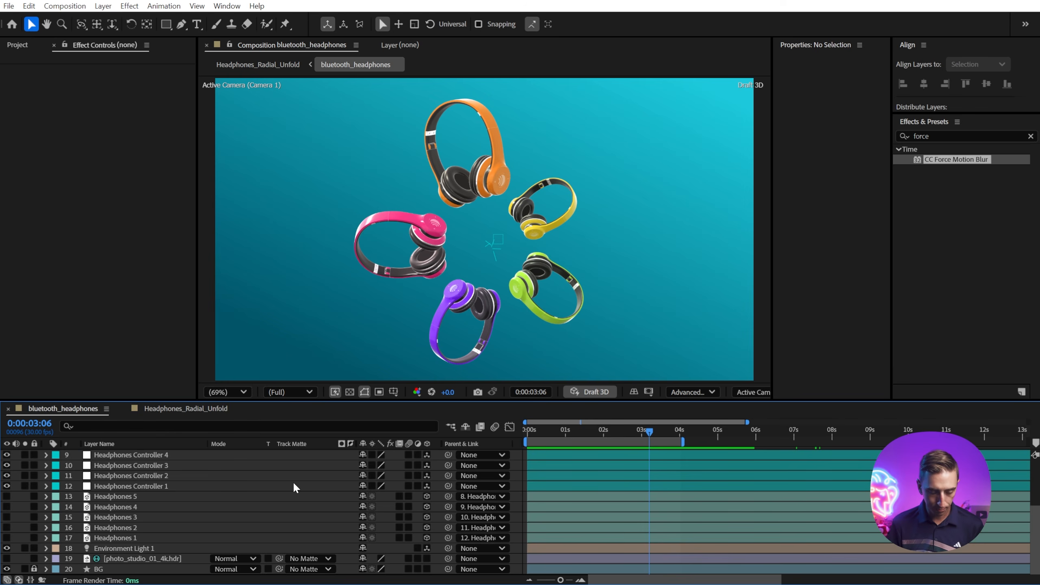
Reveal the rotation properties of Environment Light 1, try a Y Rotation of 1° and undo it
click(136, 549)
key(r)
scroll(148, 541, down, 1)
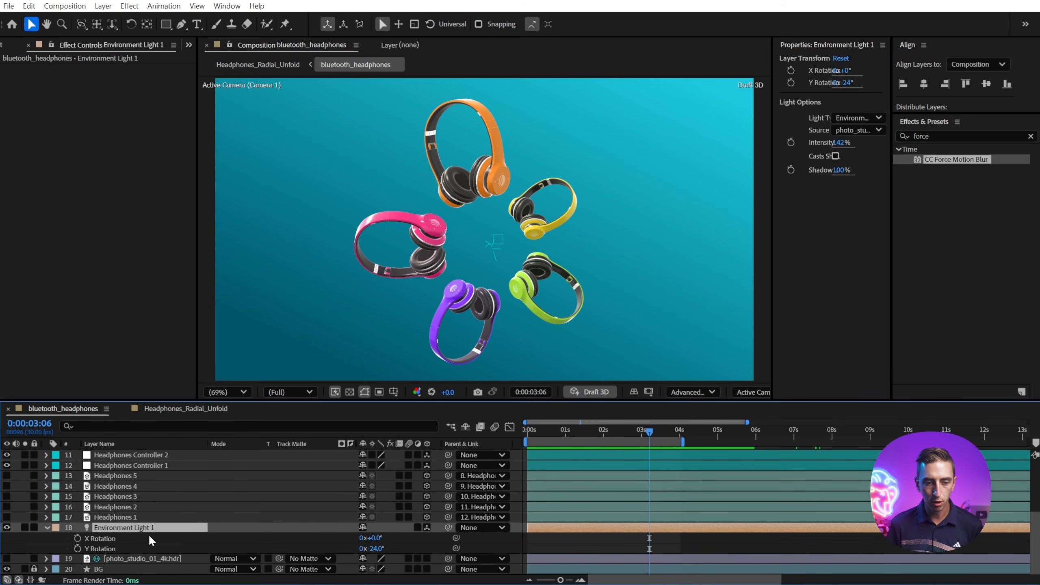
drag(378, 550, 395, 553)
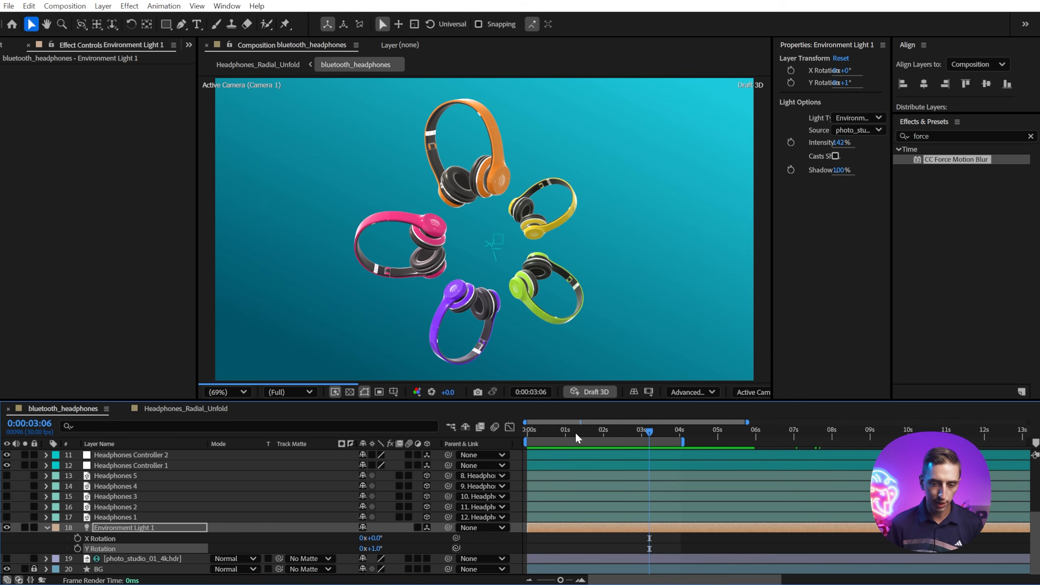
key(ctrl+z)
Animate Environment Light 1's Y Rotation with a starting keyframe at 0:00:00:00 and a value of 301° at 0:00:05:00
drag(567, 433, 490, 441)
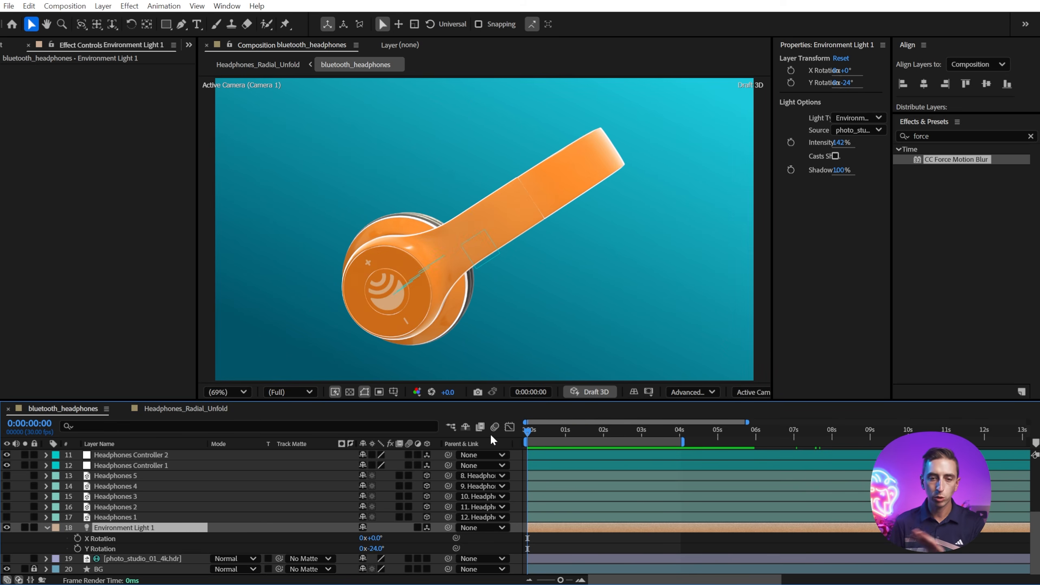
click(77, 548)
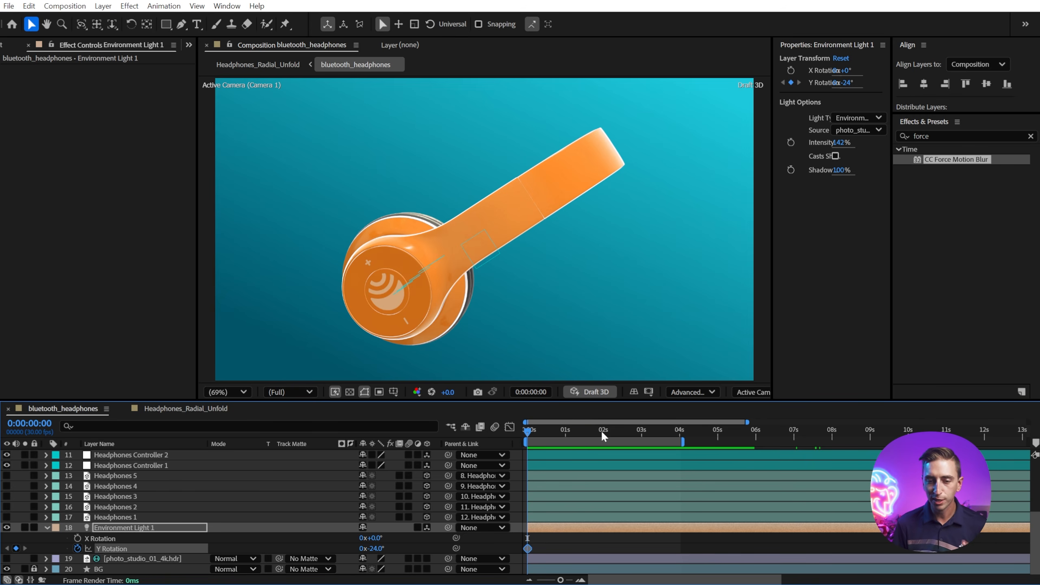
click(717, 433)
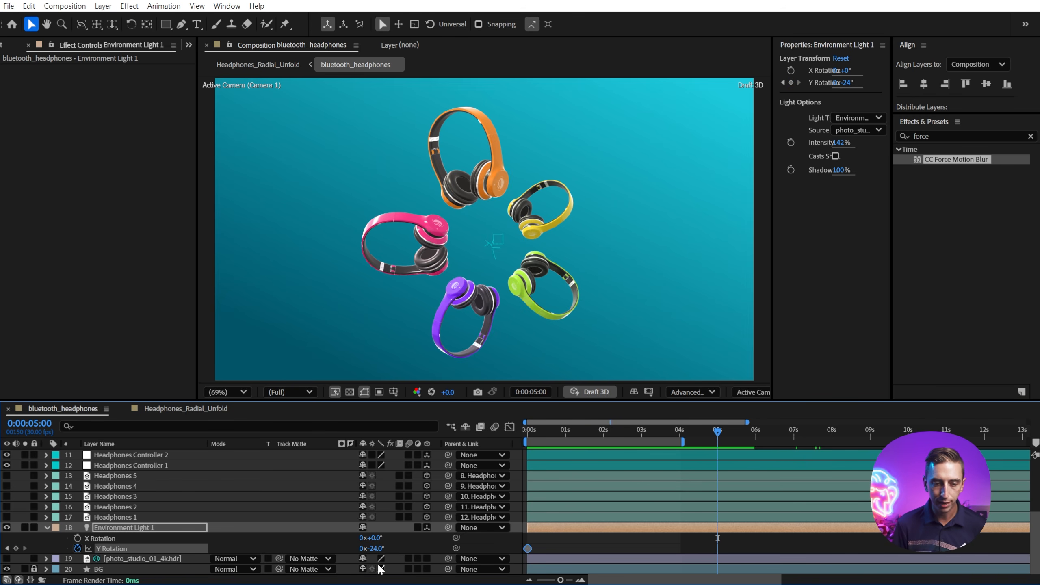
drag(375, 548, 523, 541)
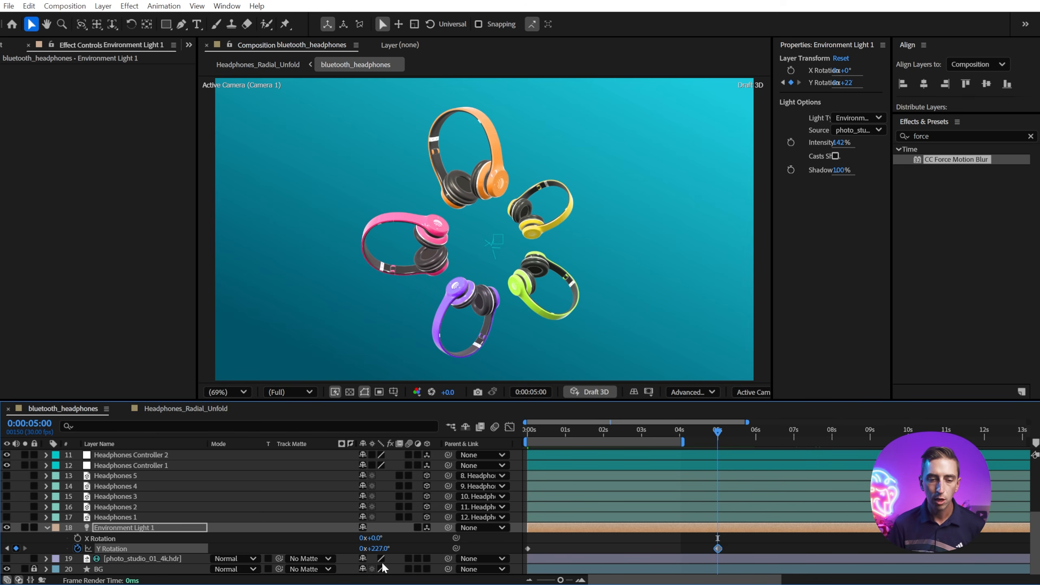
drag(386, 549, 426, 542)
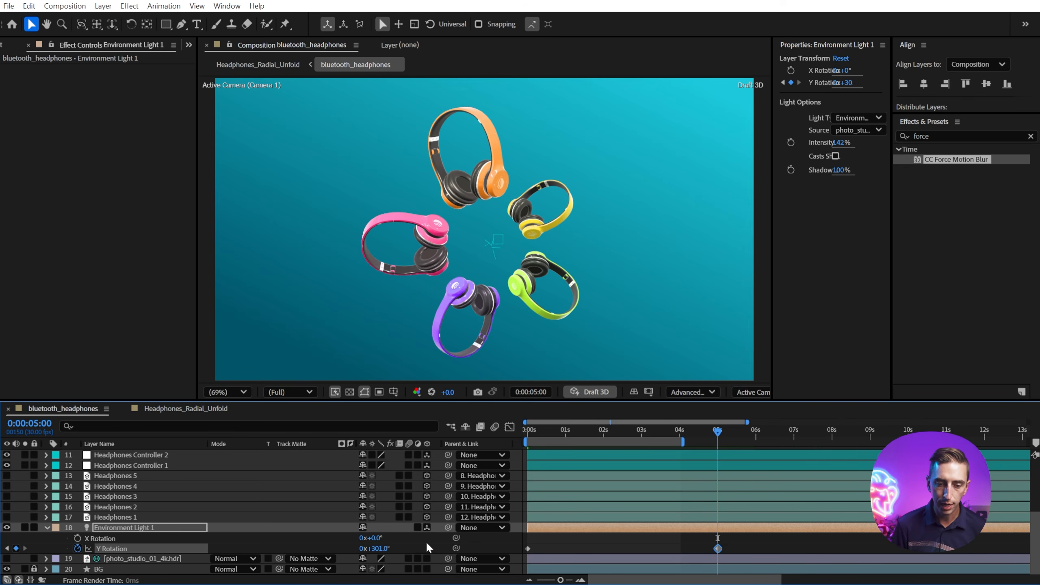
Switch to Headphones_Radial_Unfold, preview the rotating light and go to the mid-unfold frame at 0:00:01:26
click(204, 409)
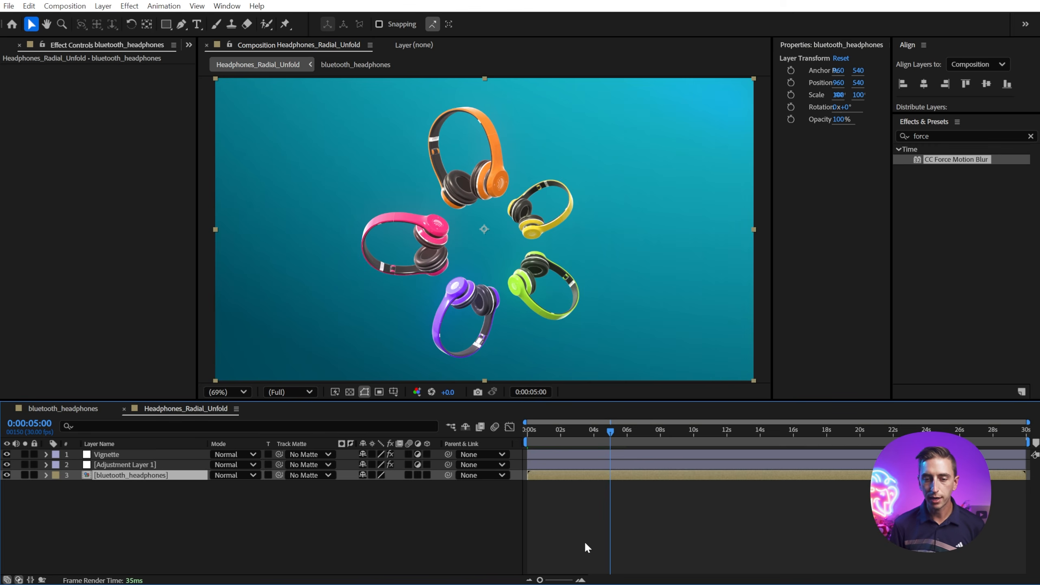
key(space)
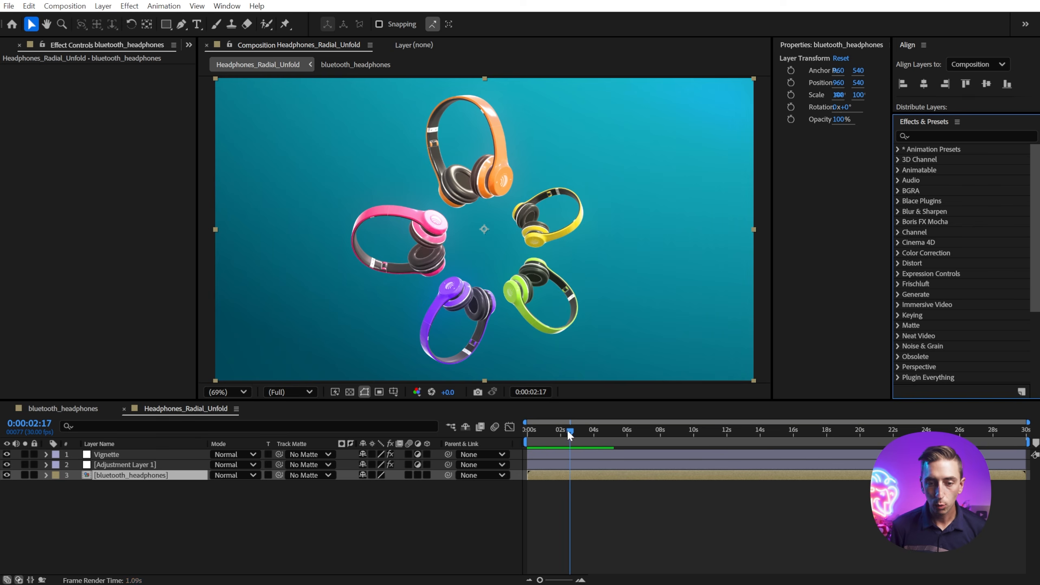
drag(567, 430, 559, 429)
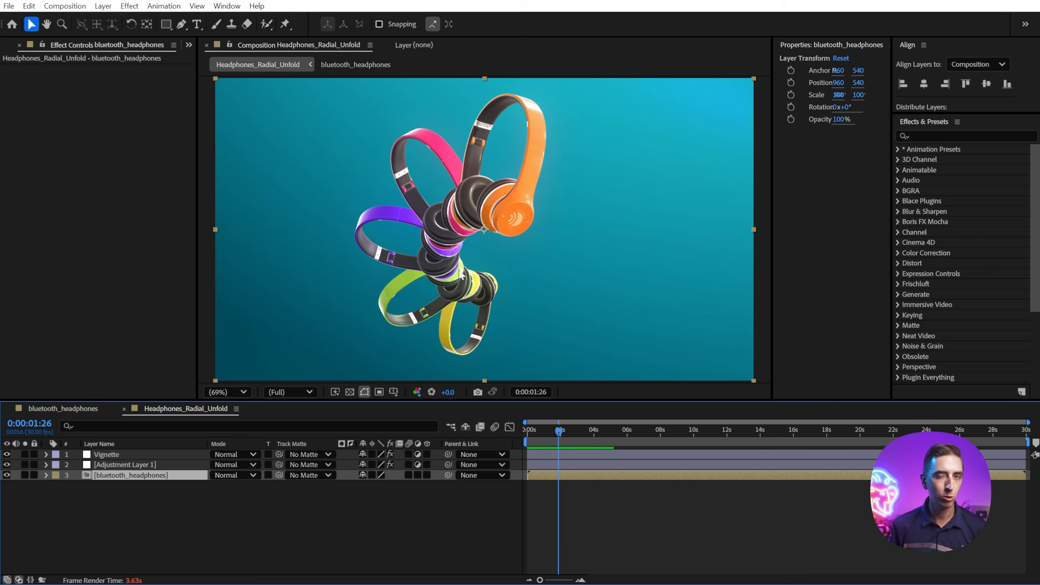
Apply CC Force Motion Blur to the bluetooth_headphones layer and set its Shutter Angle to 90
scroll(460, 271, up, 1)
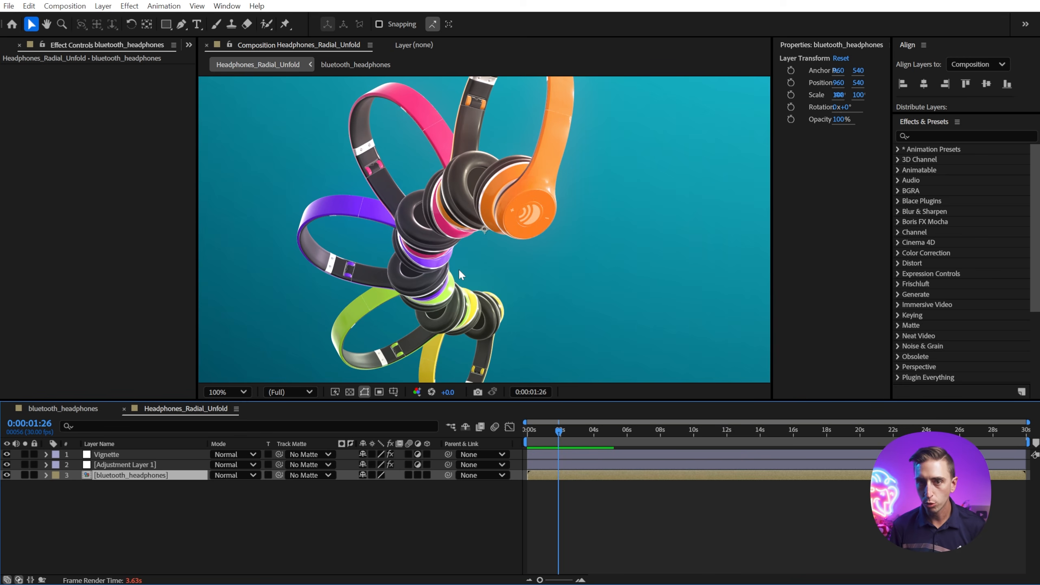
click(945, 136)
text(cc fo)
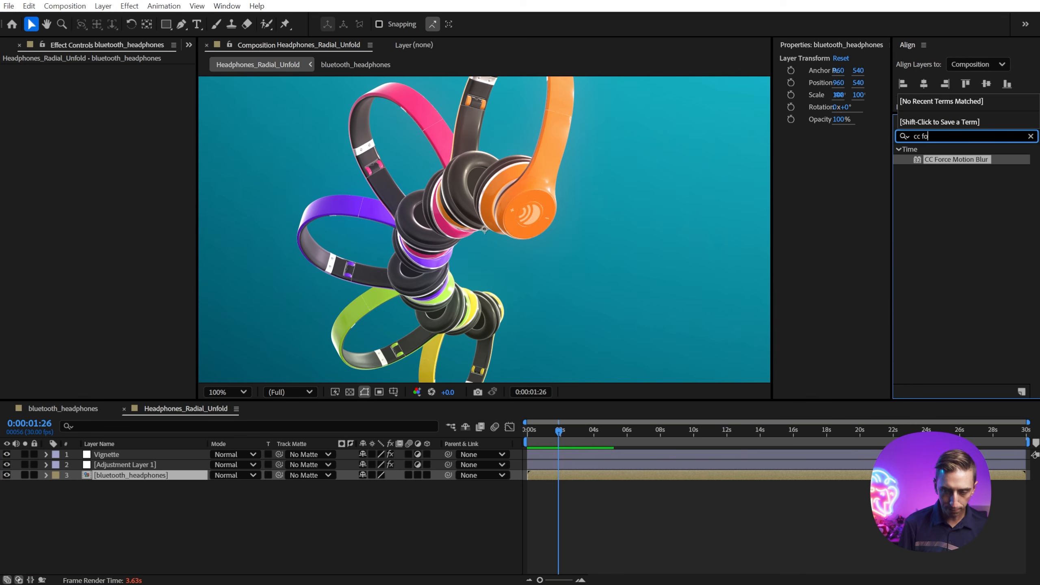
text(r)
drag(954, 159, 164, 477)
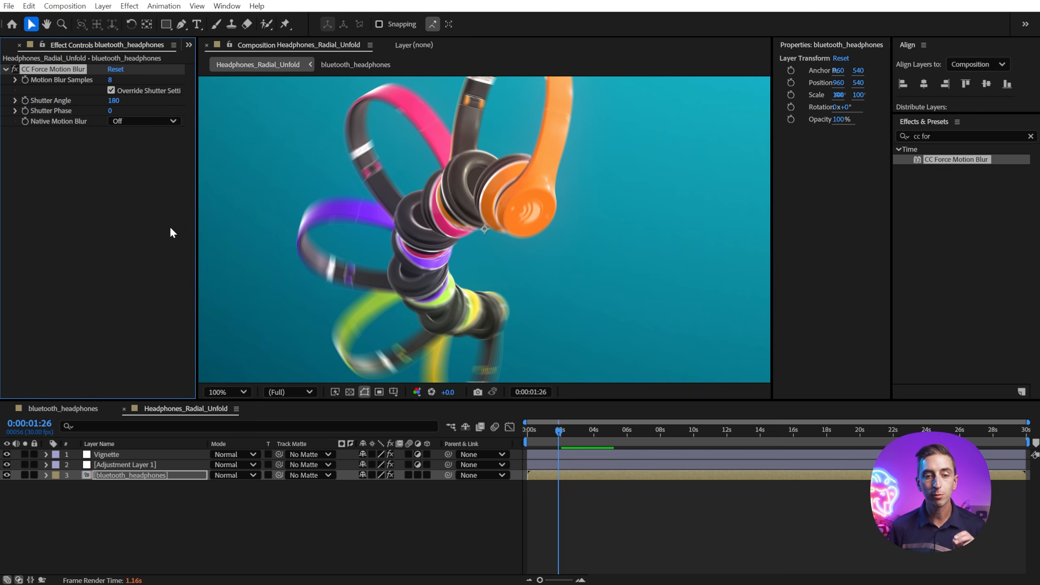
click(119, 101)
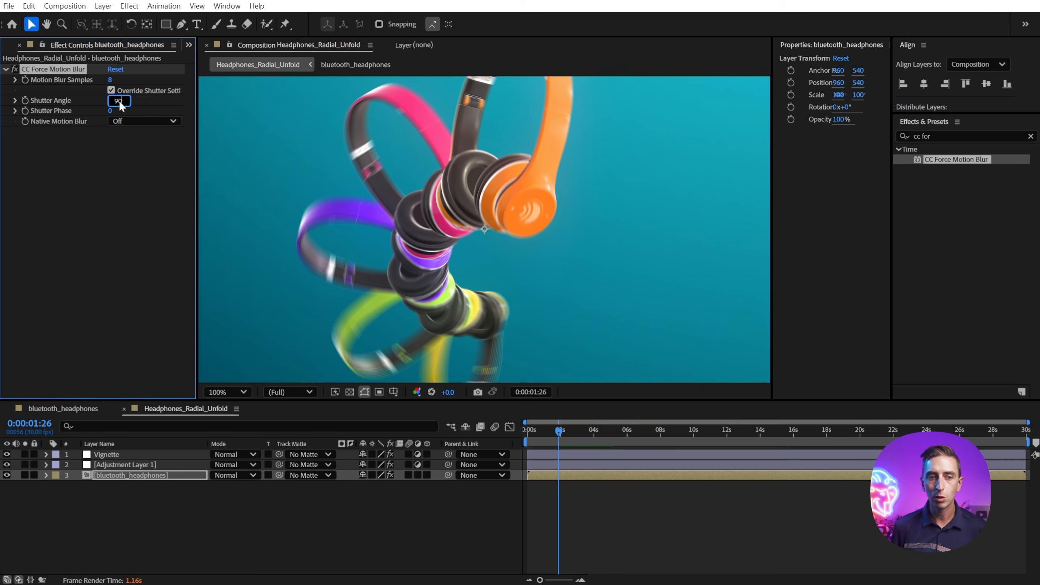
key(Return)
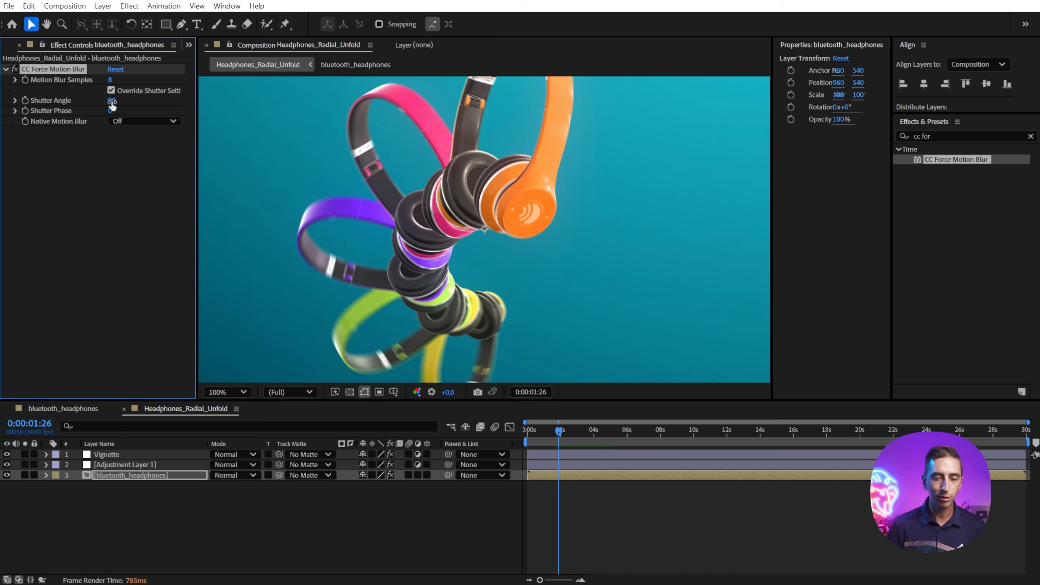
Fit the whole composition in the viewer, hide the layer controls and preview the motion-blurred animation from the start
key(shift+slash)
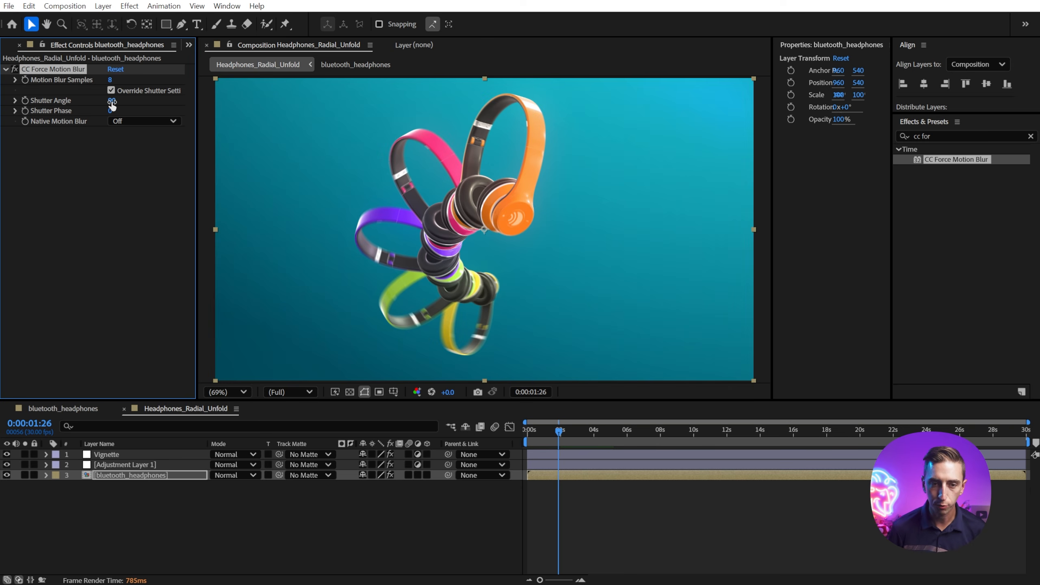
key(ctrl+shift+h)
key(space)
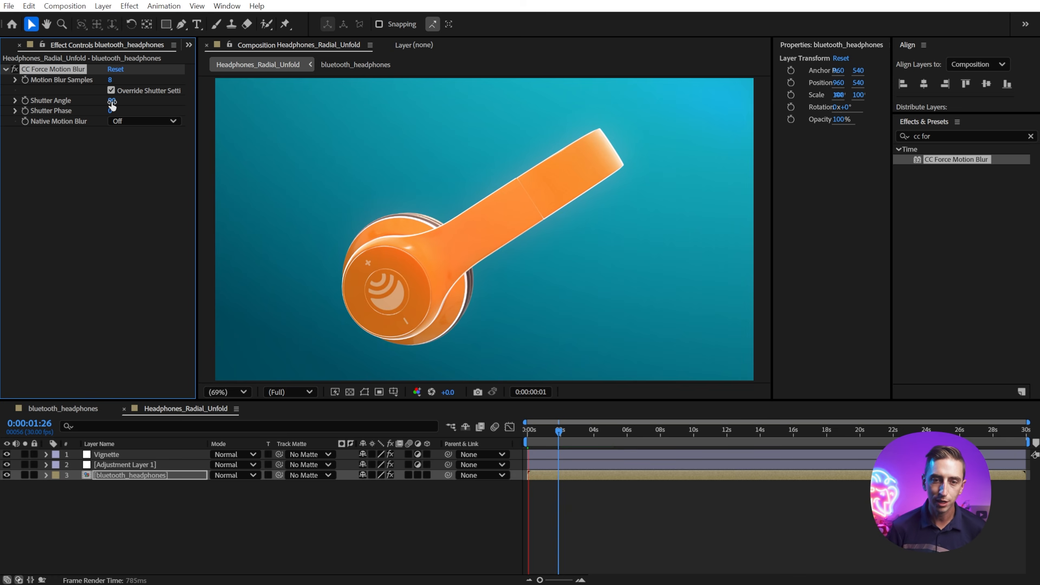